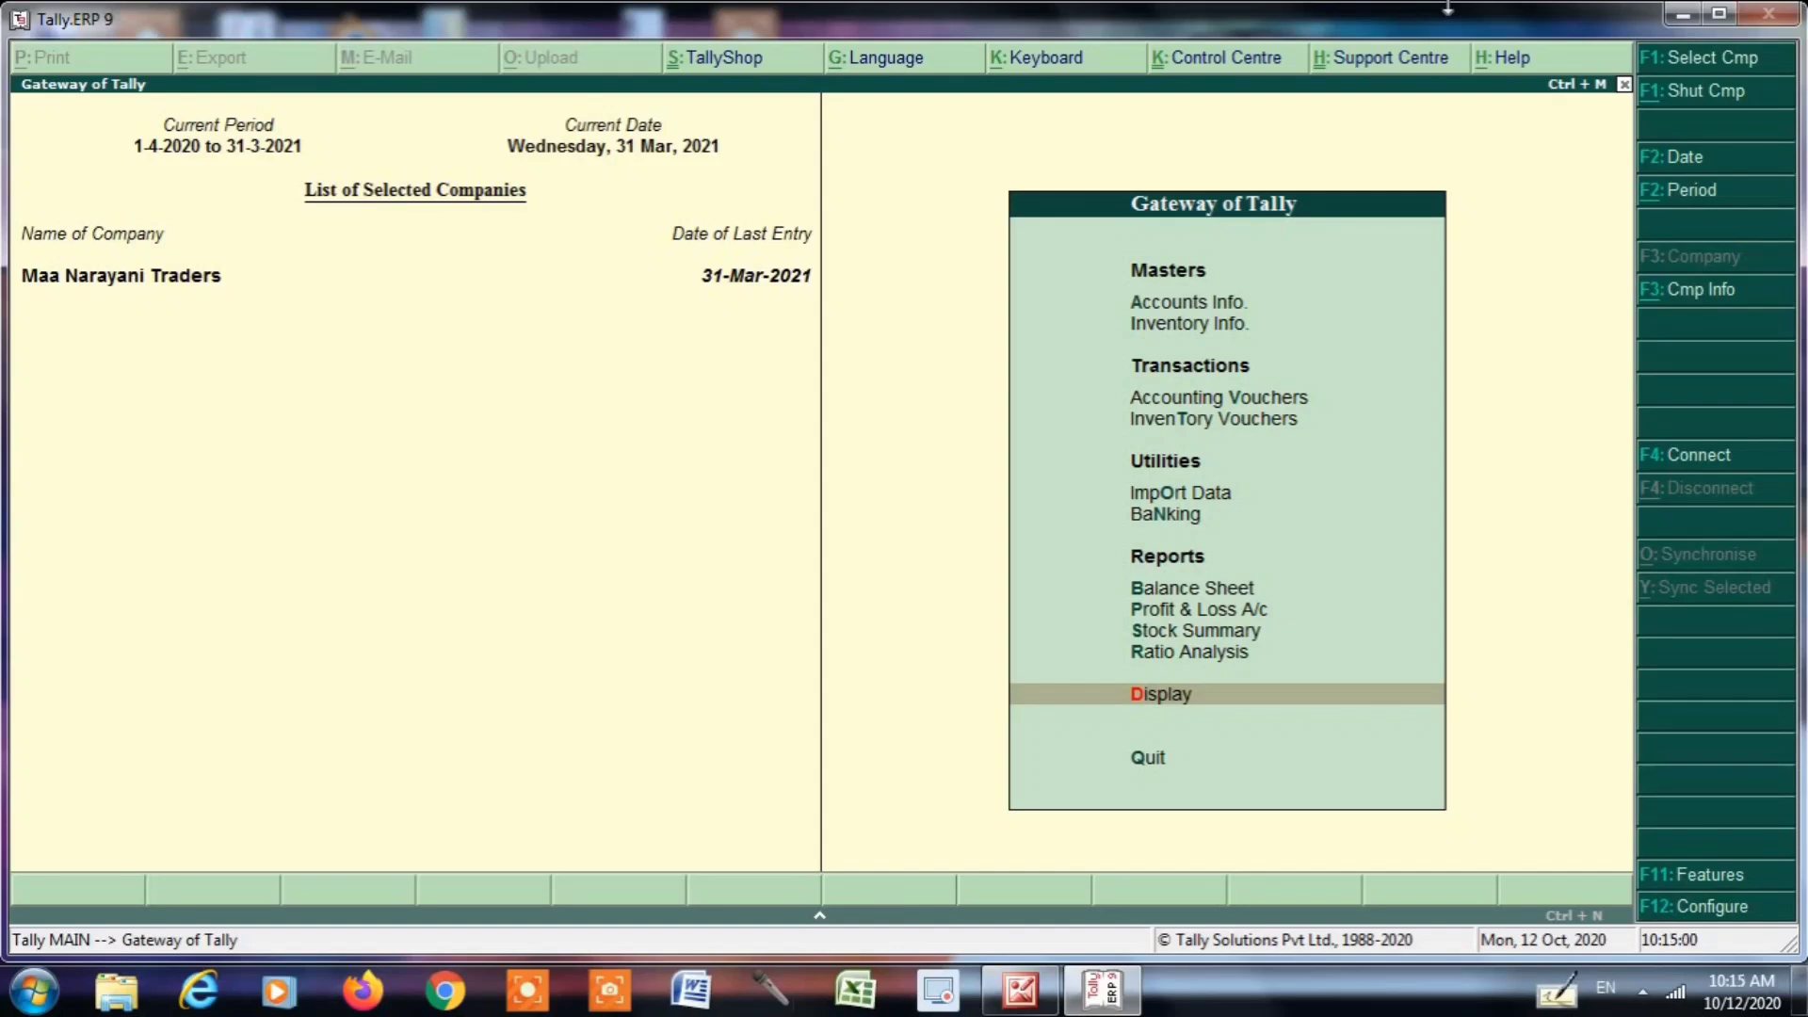
Open the GSTR-1 report from the GST statutory reports
key(Return)
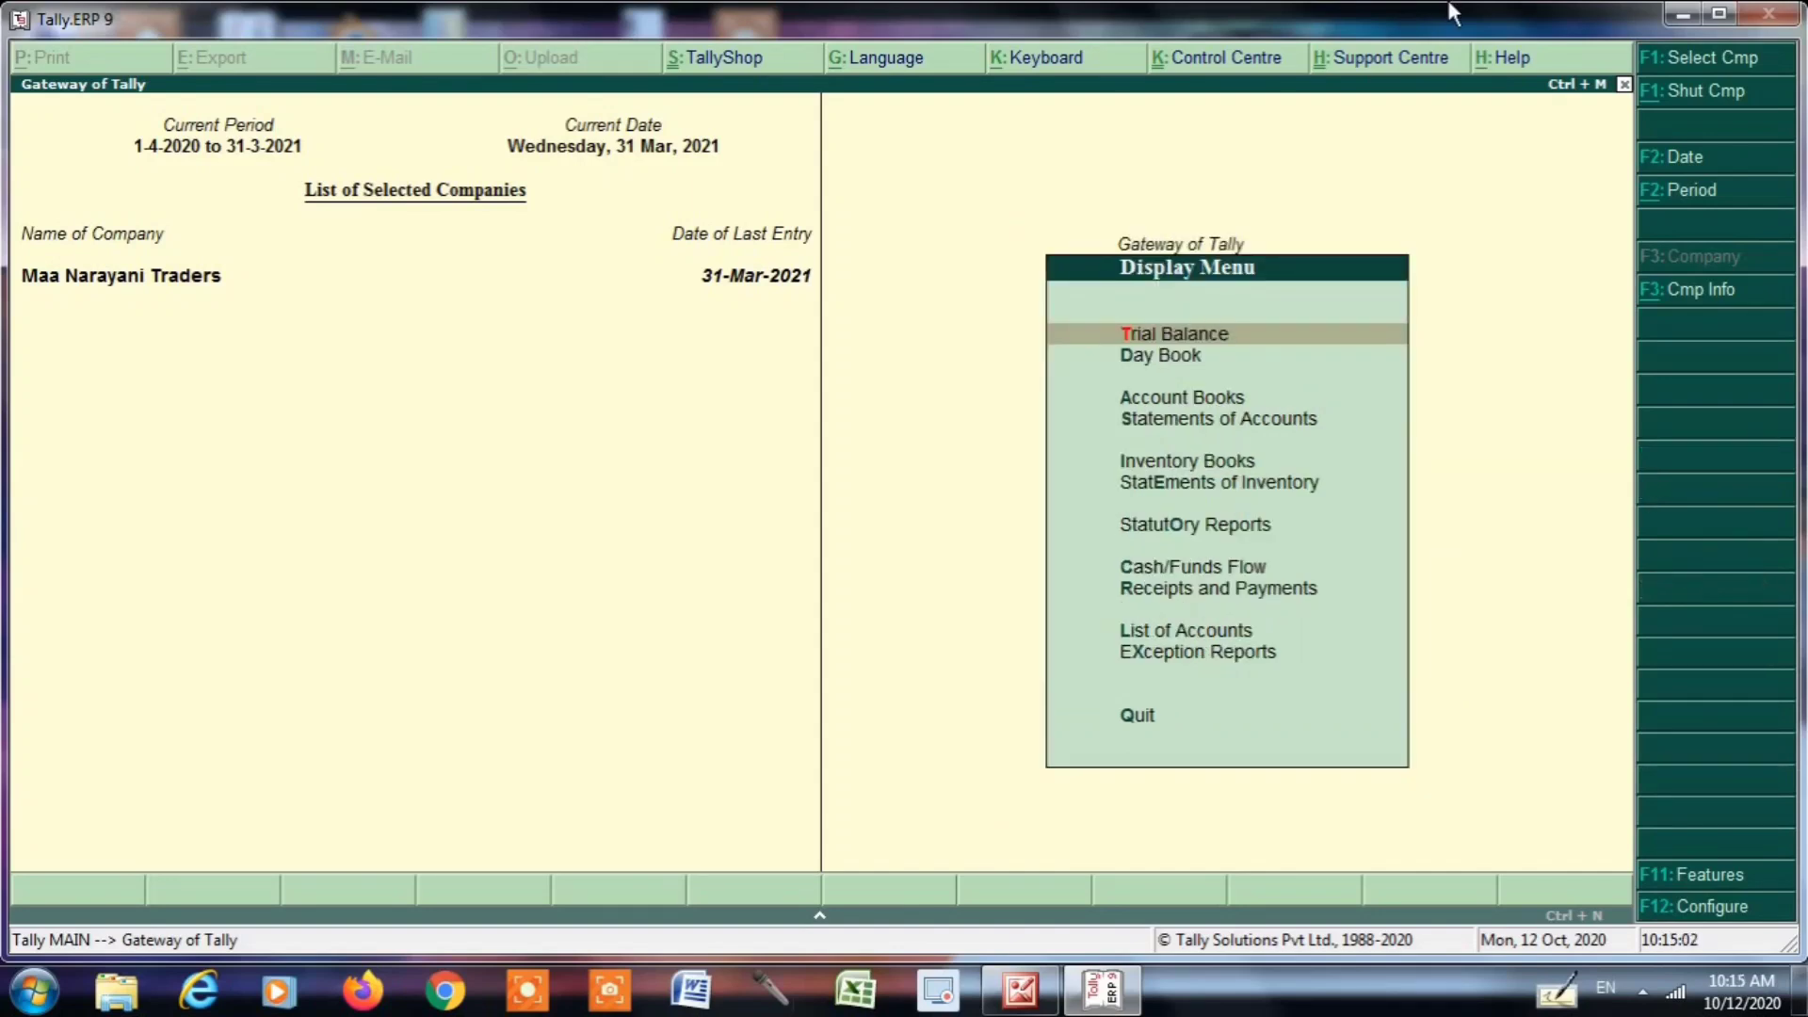
key(Down)
key(Down)
key(Down)
key(Down)
key(Down)
key(Down)
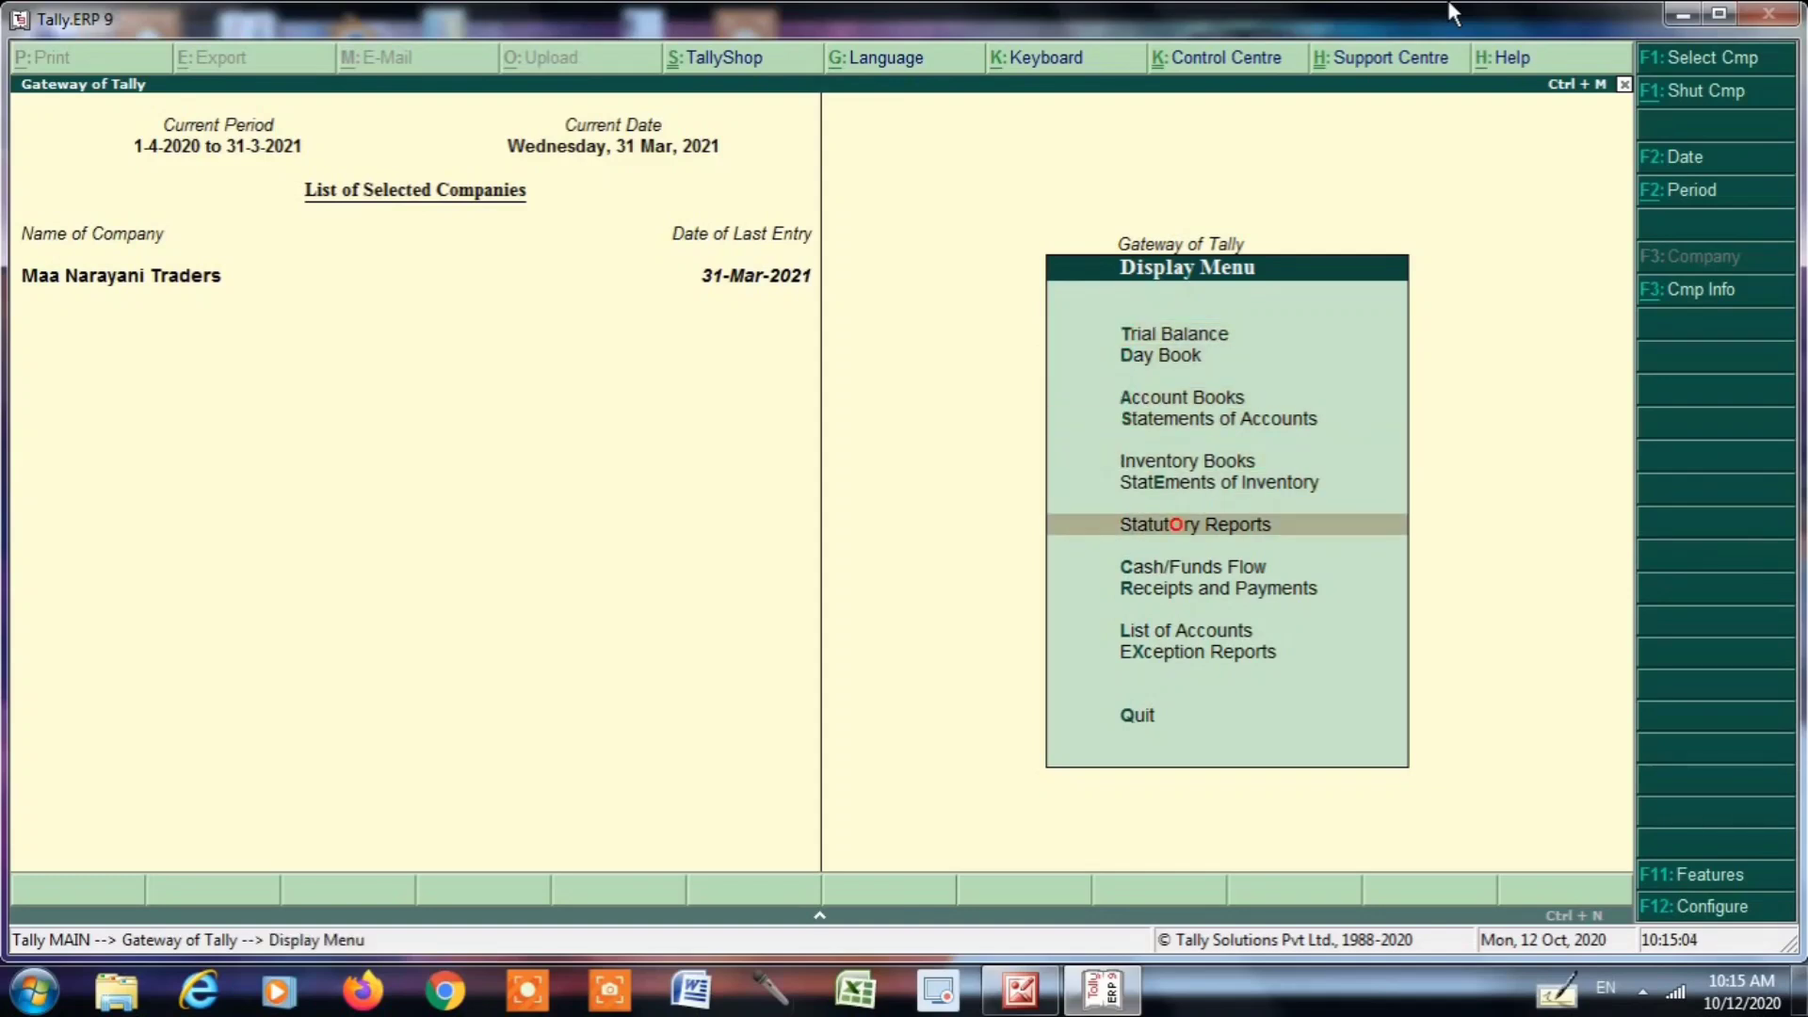
key(Return)
key(Return)
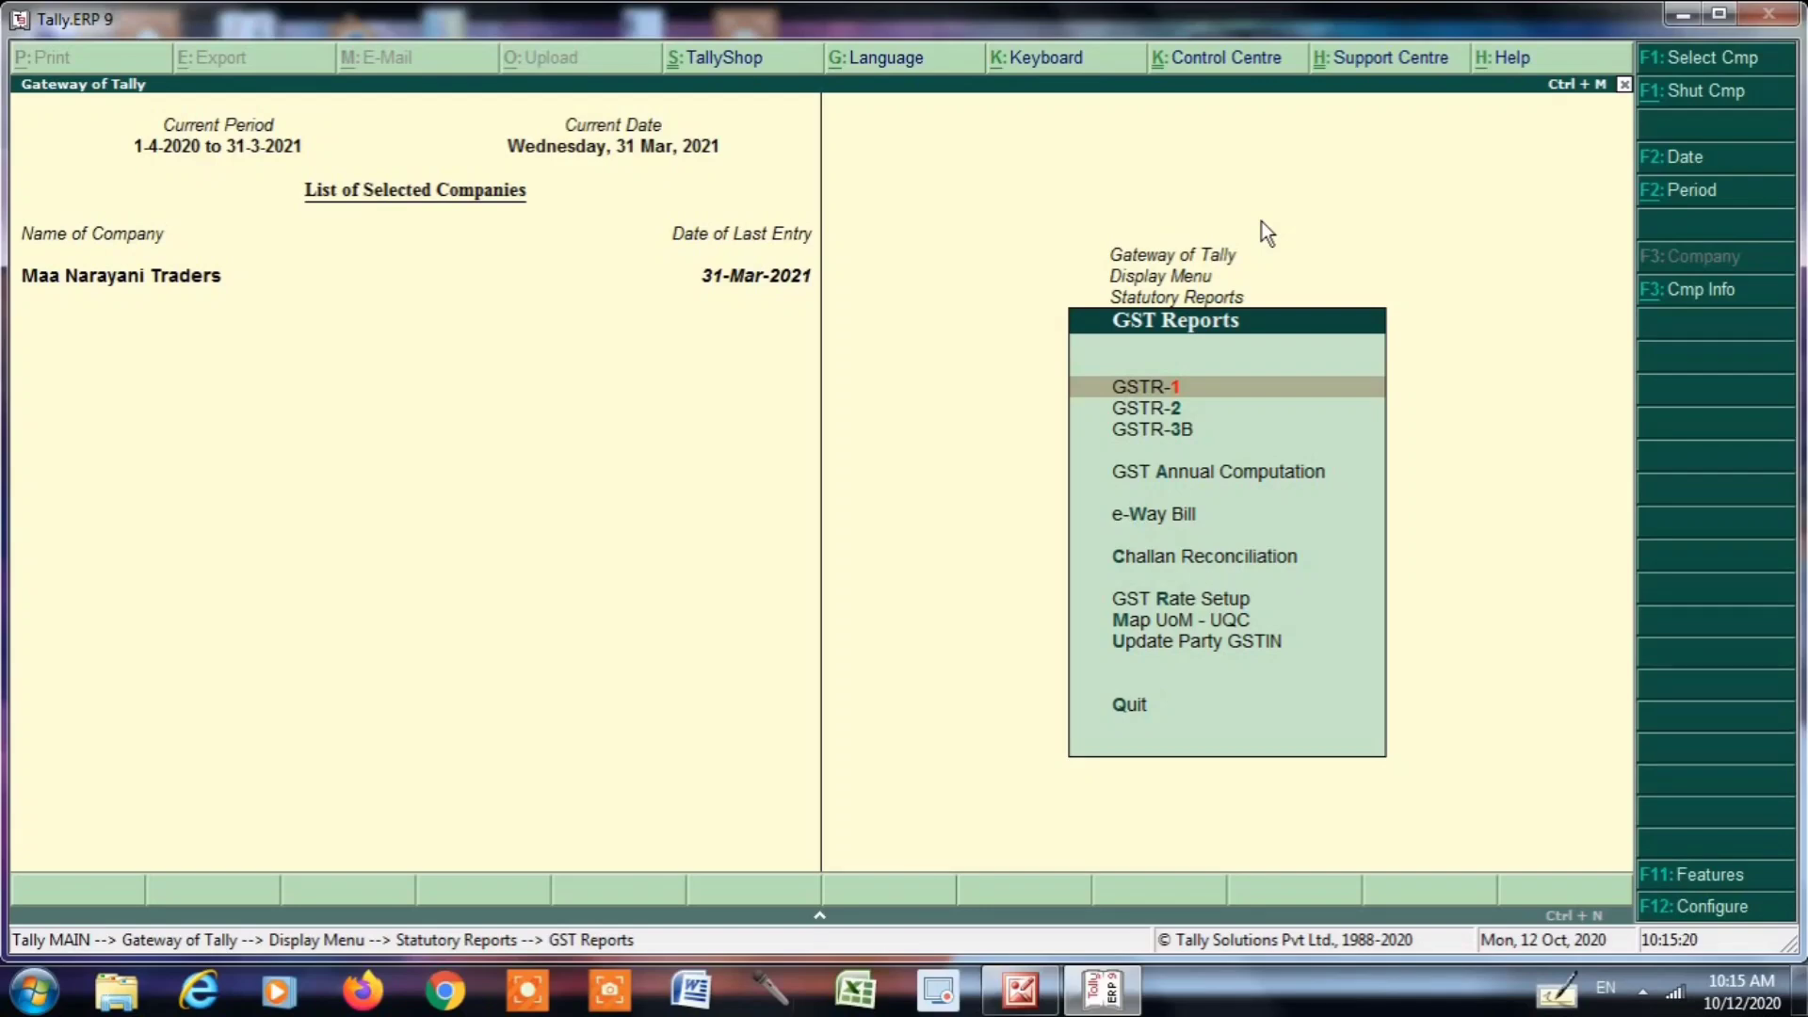
key(Return)
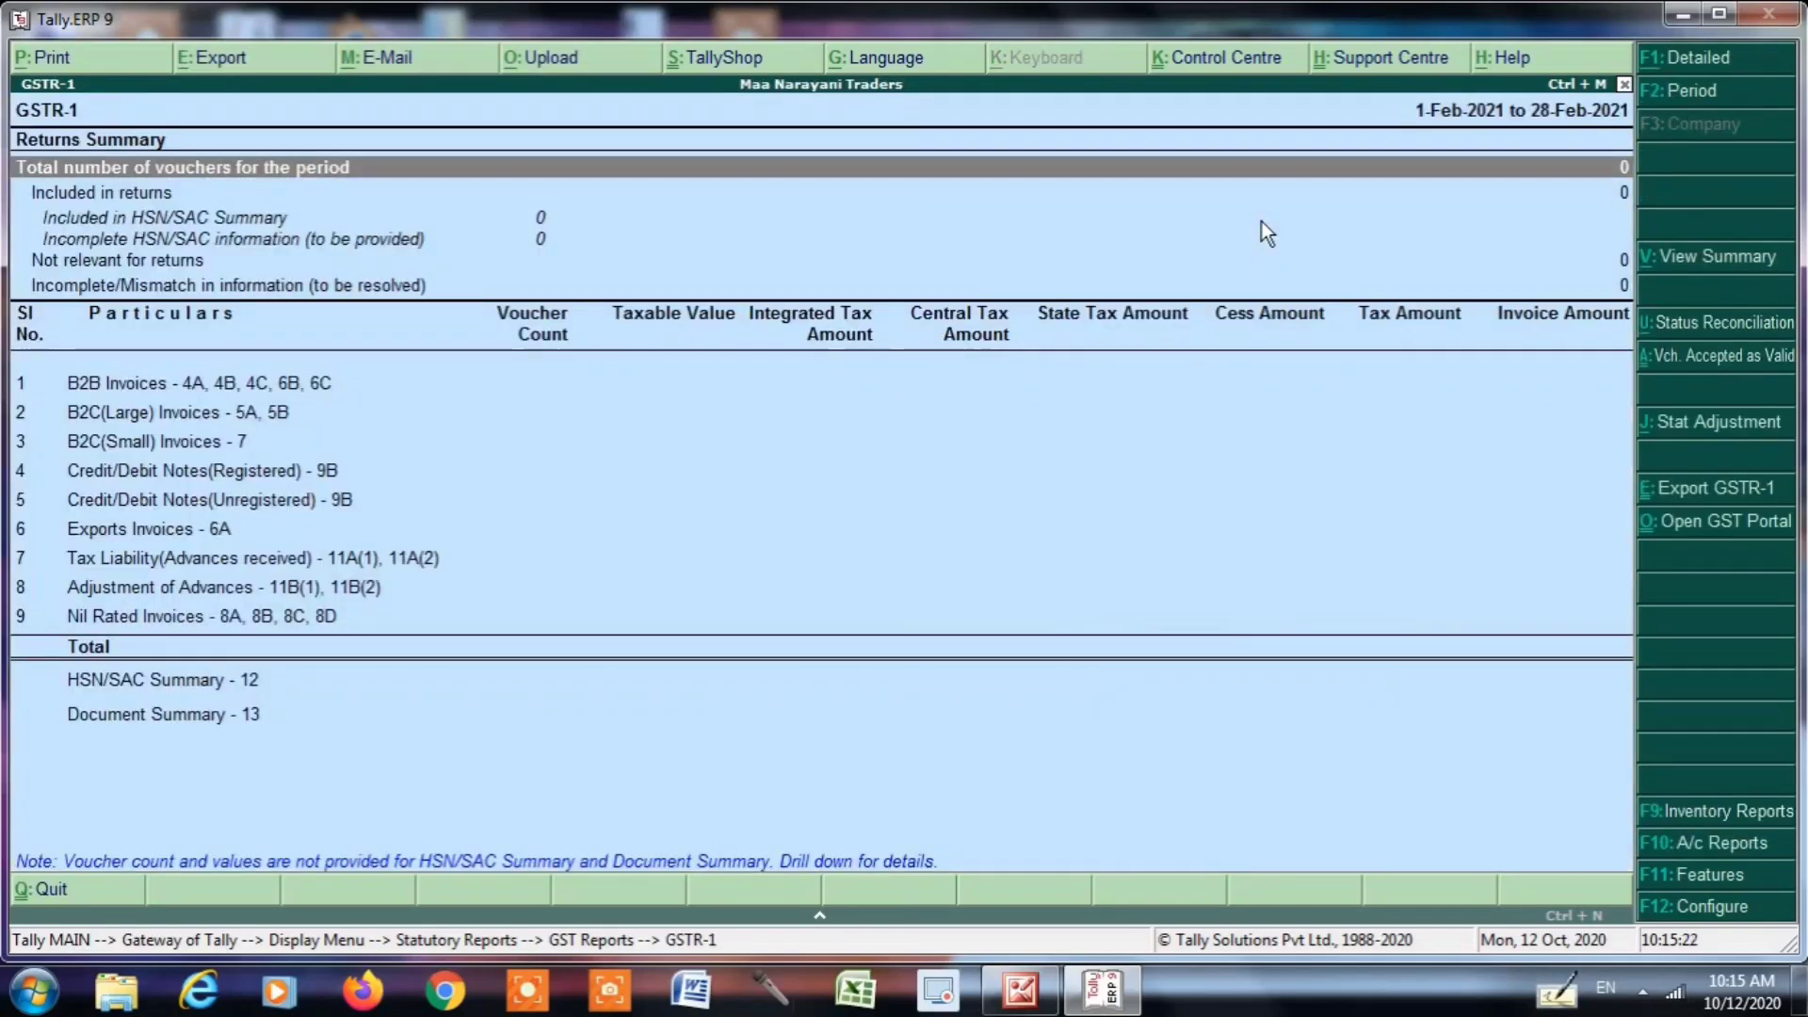
Set the GSTR-1 report period from 1-3-2021 to 31-3-2021
key(F2)
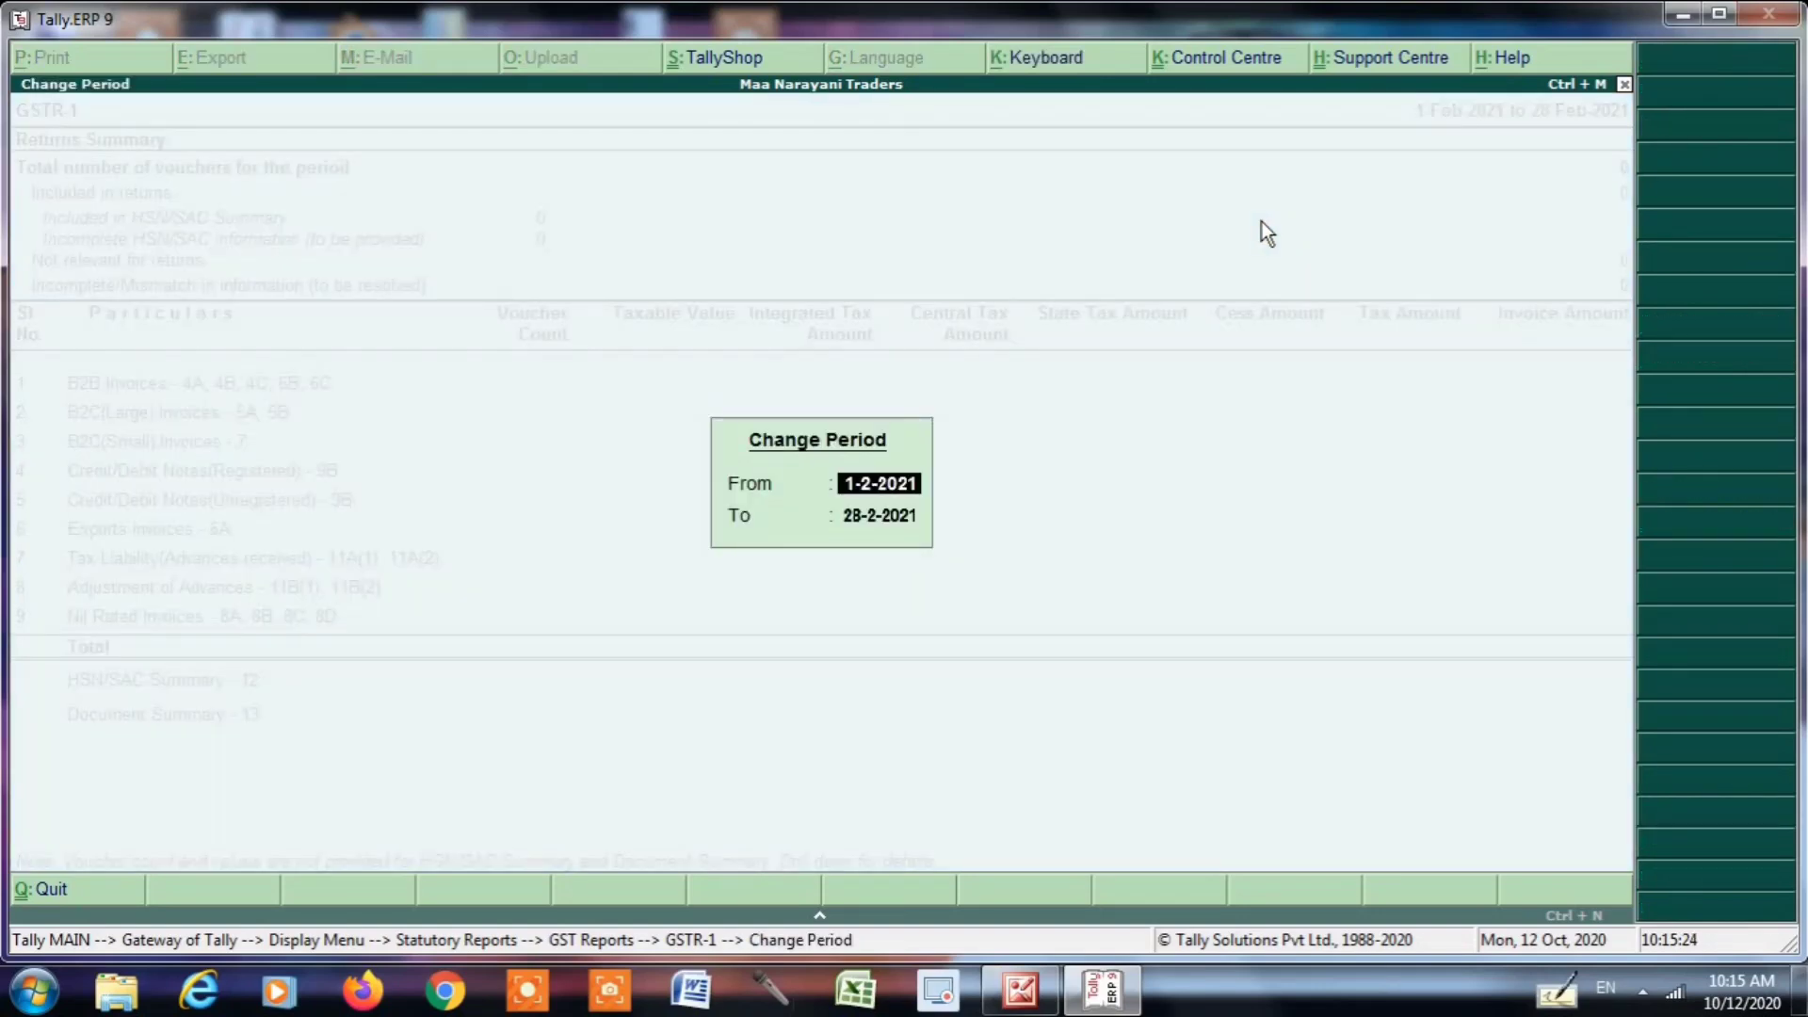
text(1-3)
key(Return)
text(31)
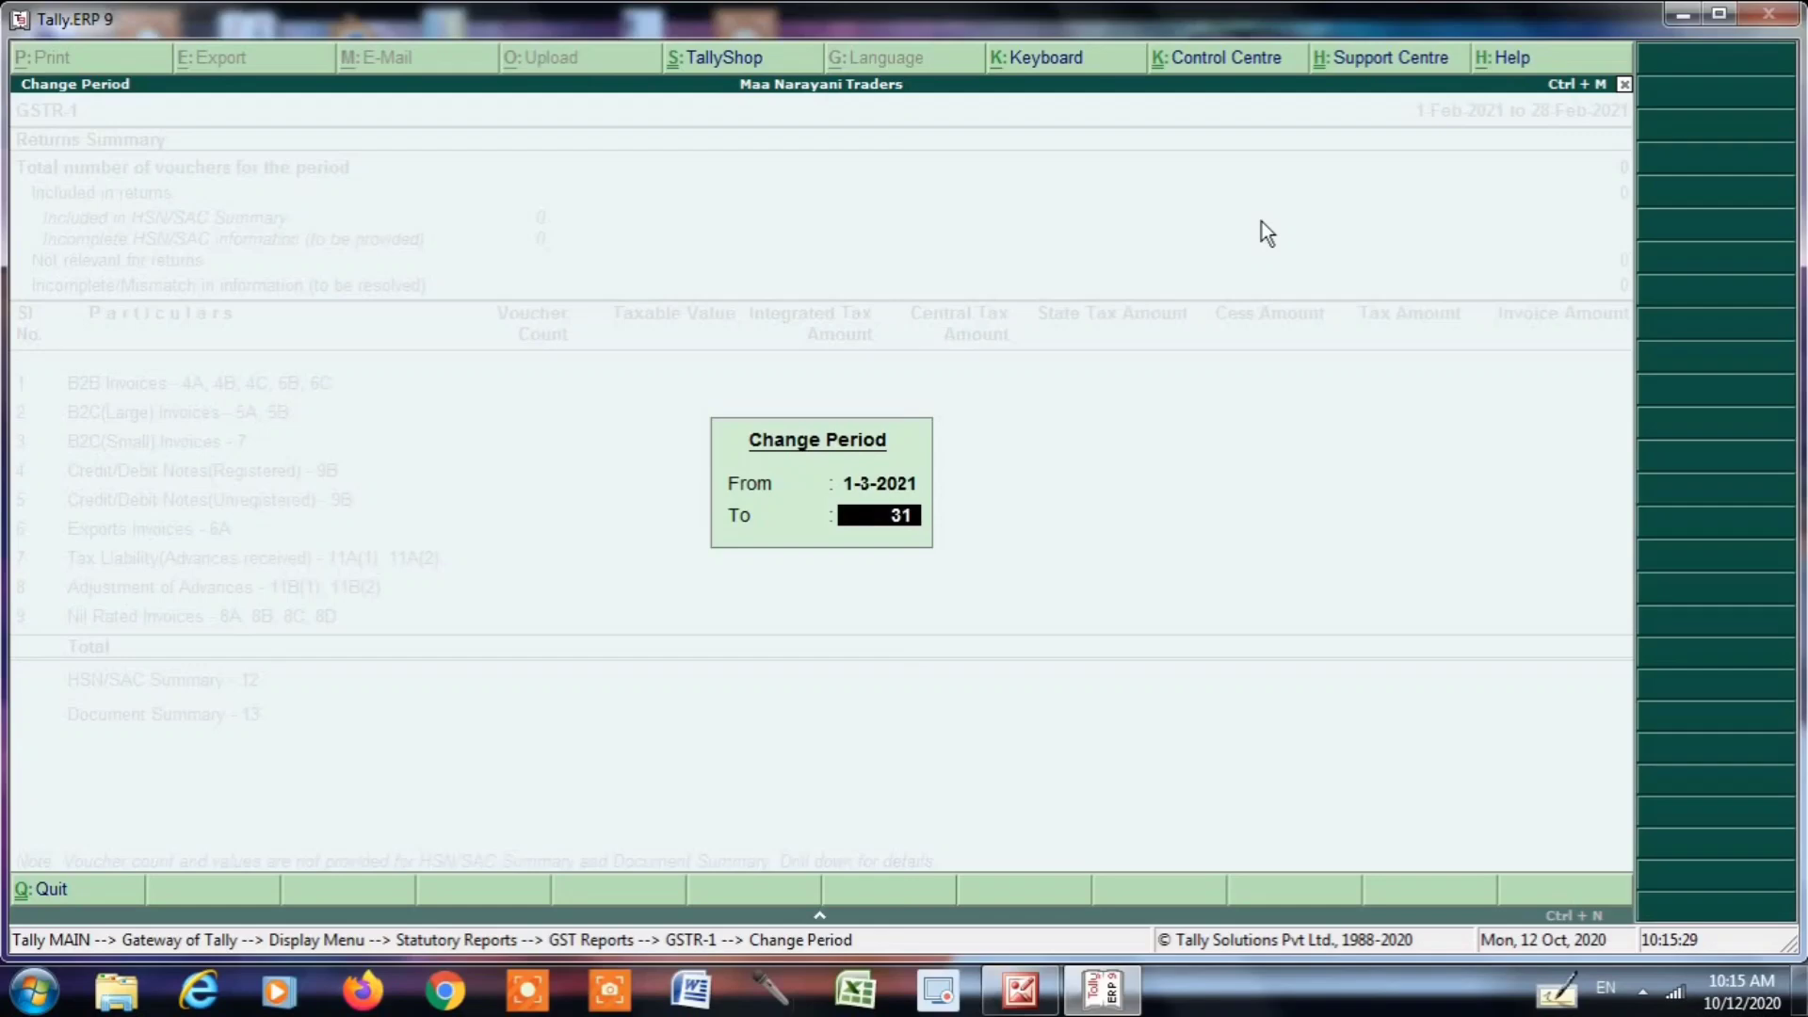
text(-3)
key(Return)
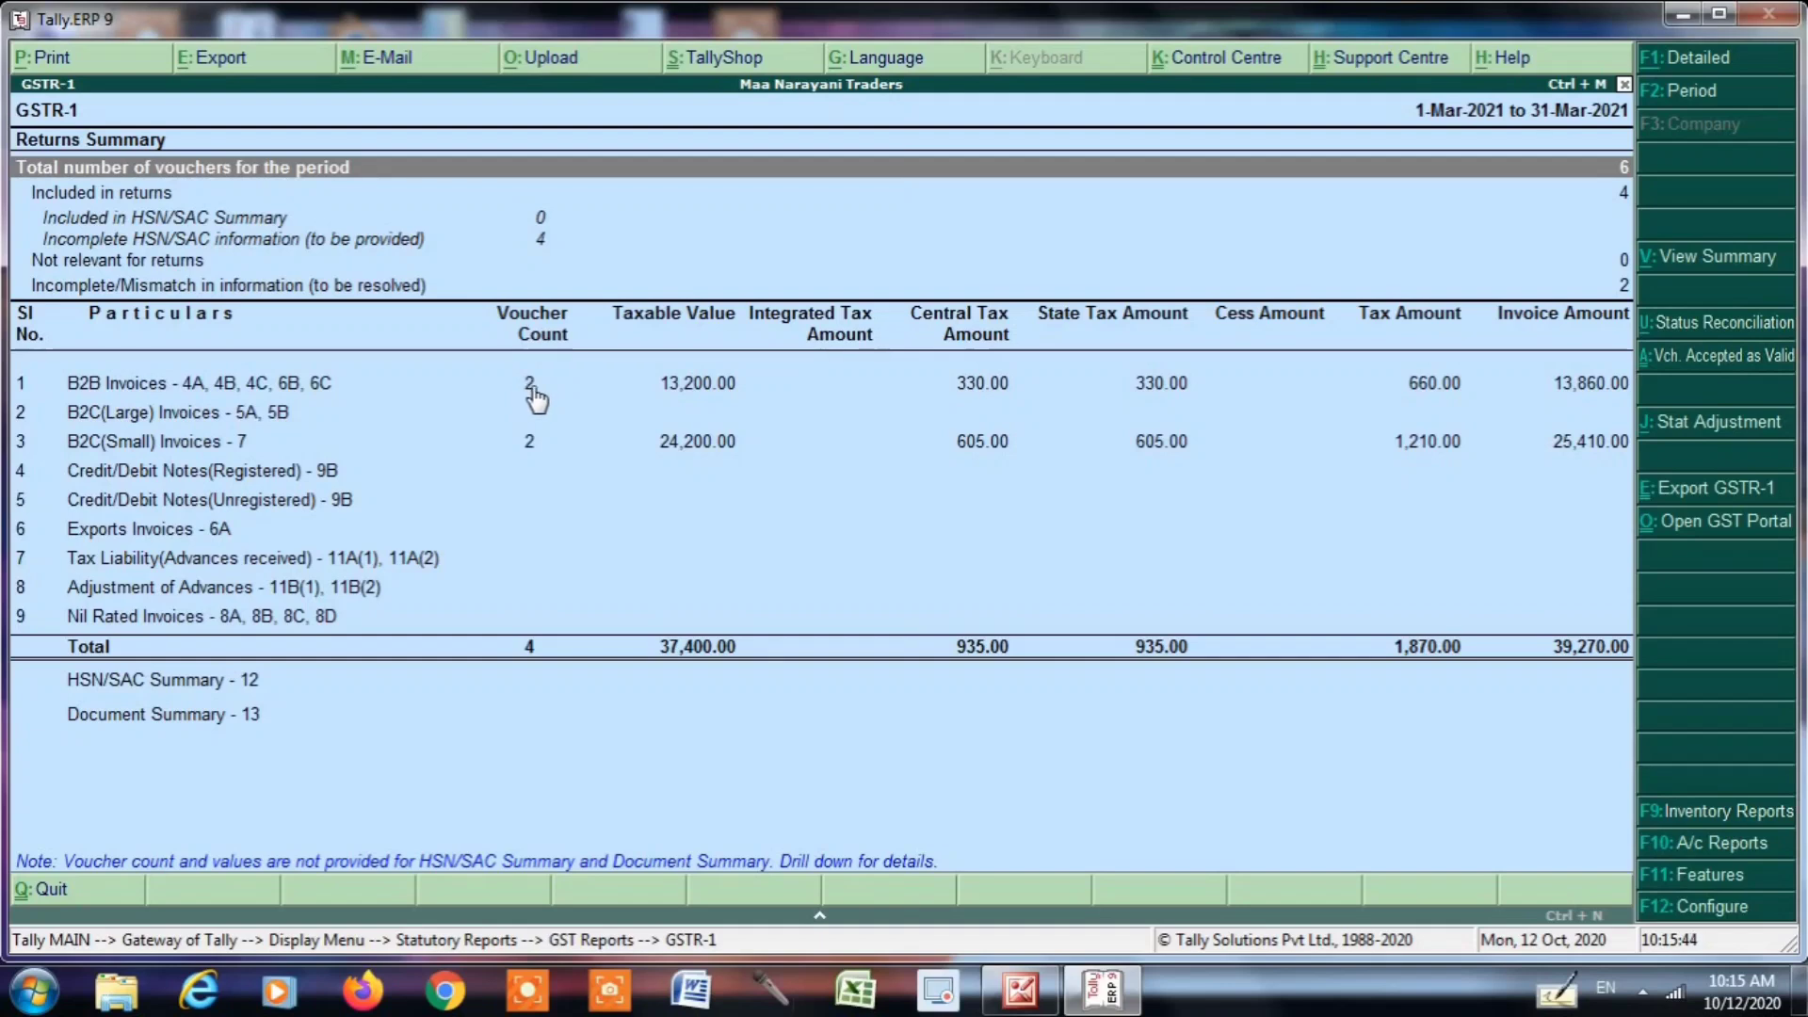
Examine the B2B and B2C(Small) invoice figures and the incomplete/mismatch voucher line in the returns summary
click(533, 388)
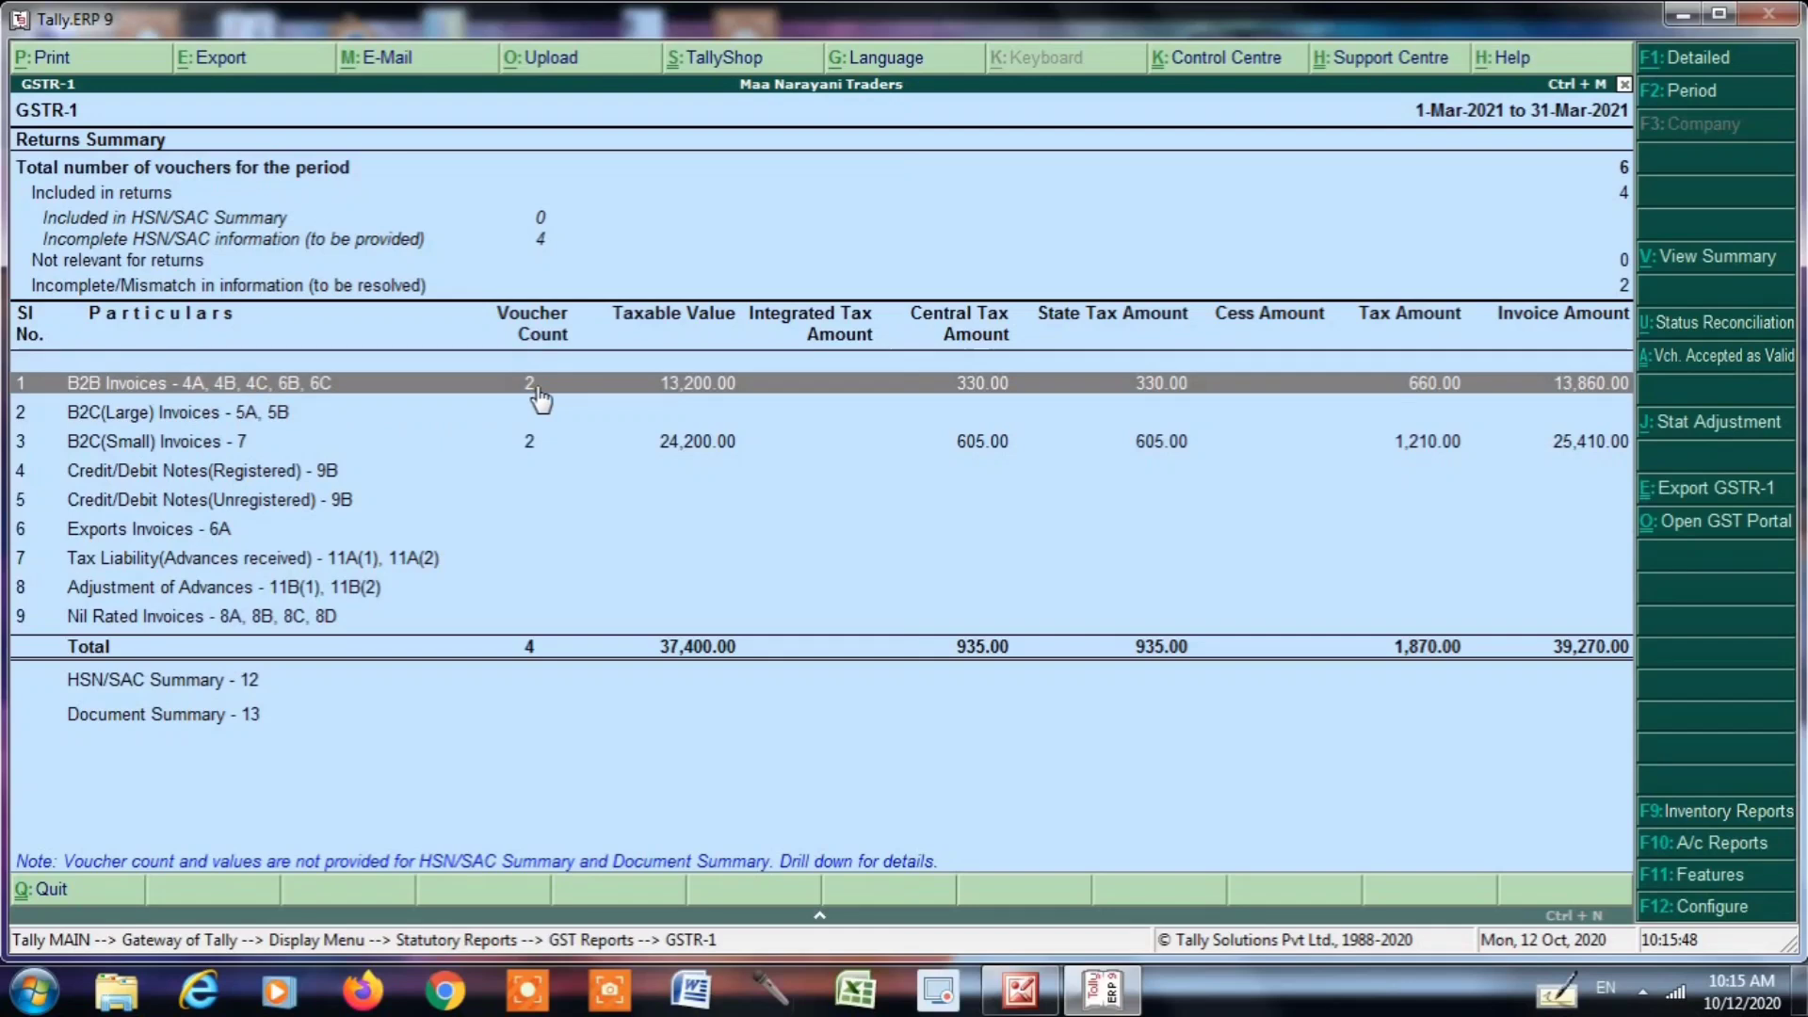
click(530, 446)
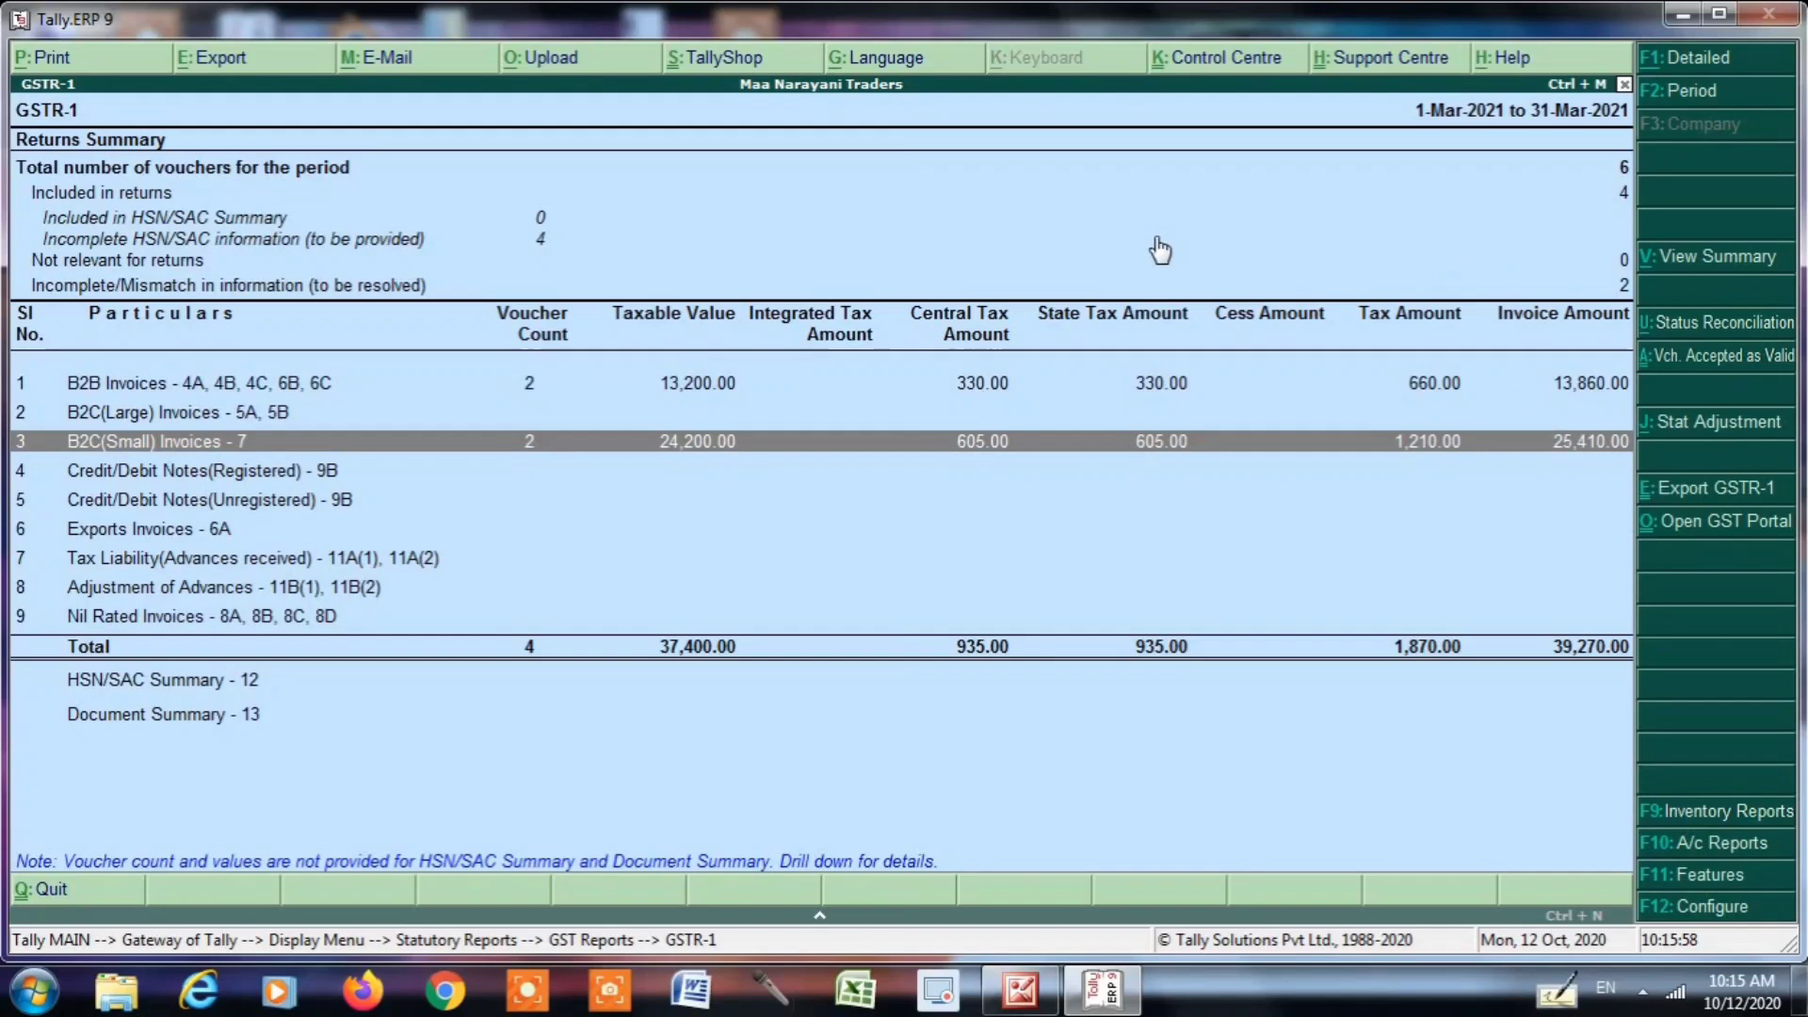
click(532, 381)
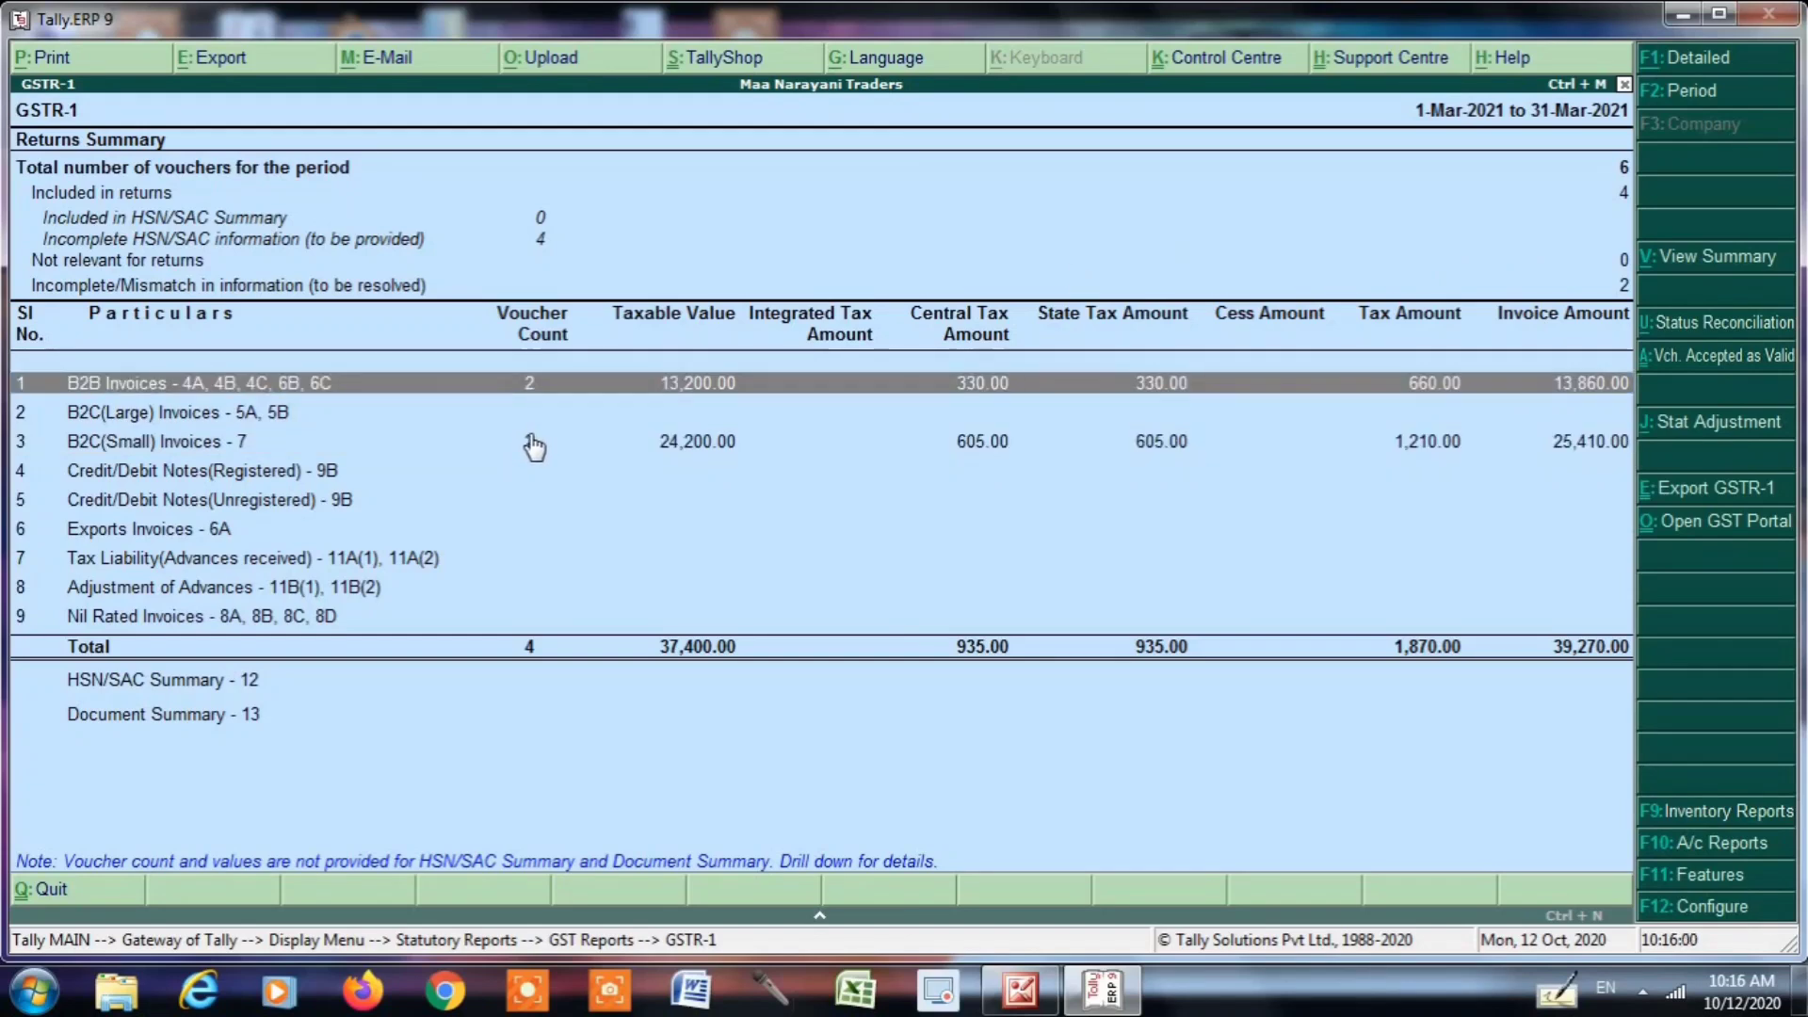
click(529, 441)
click(574, 291)
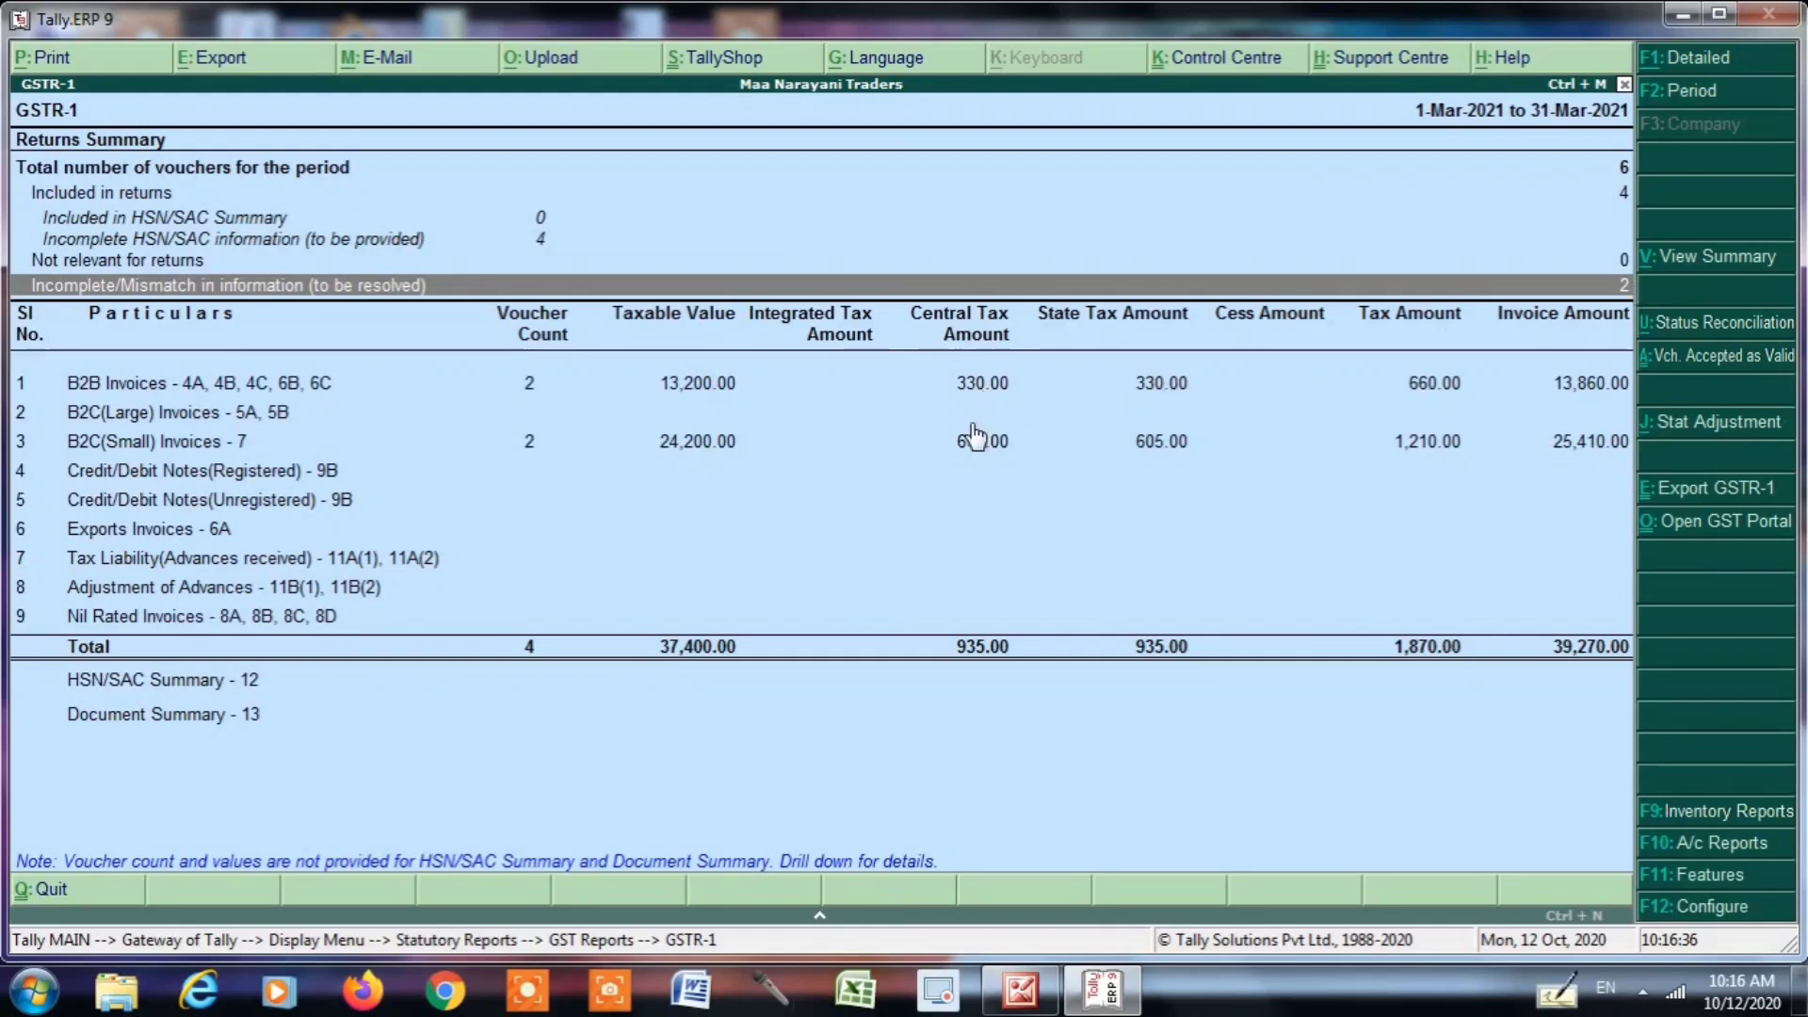
key(Down)
click(975, 447)
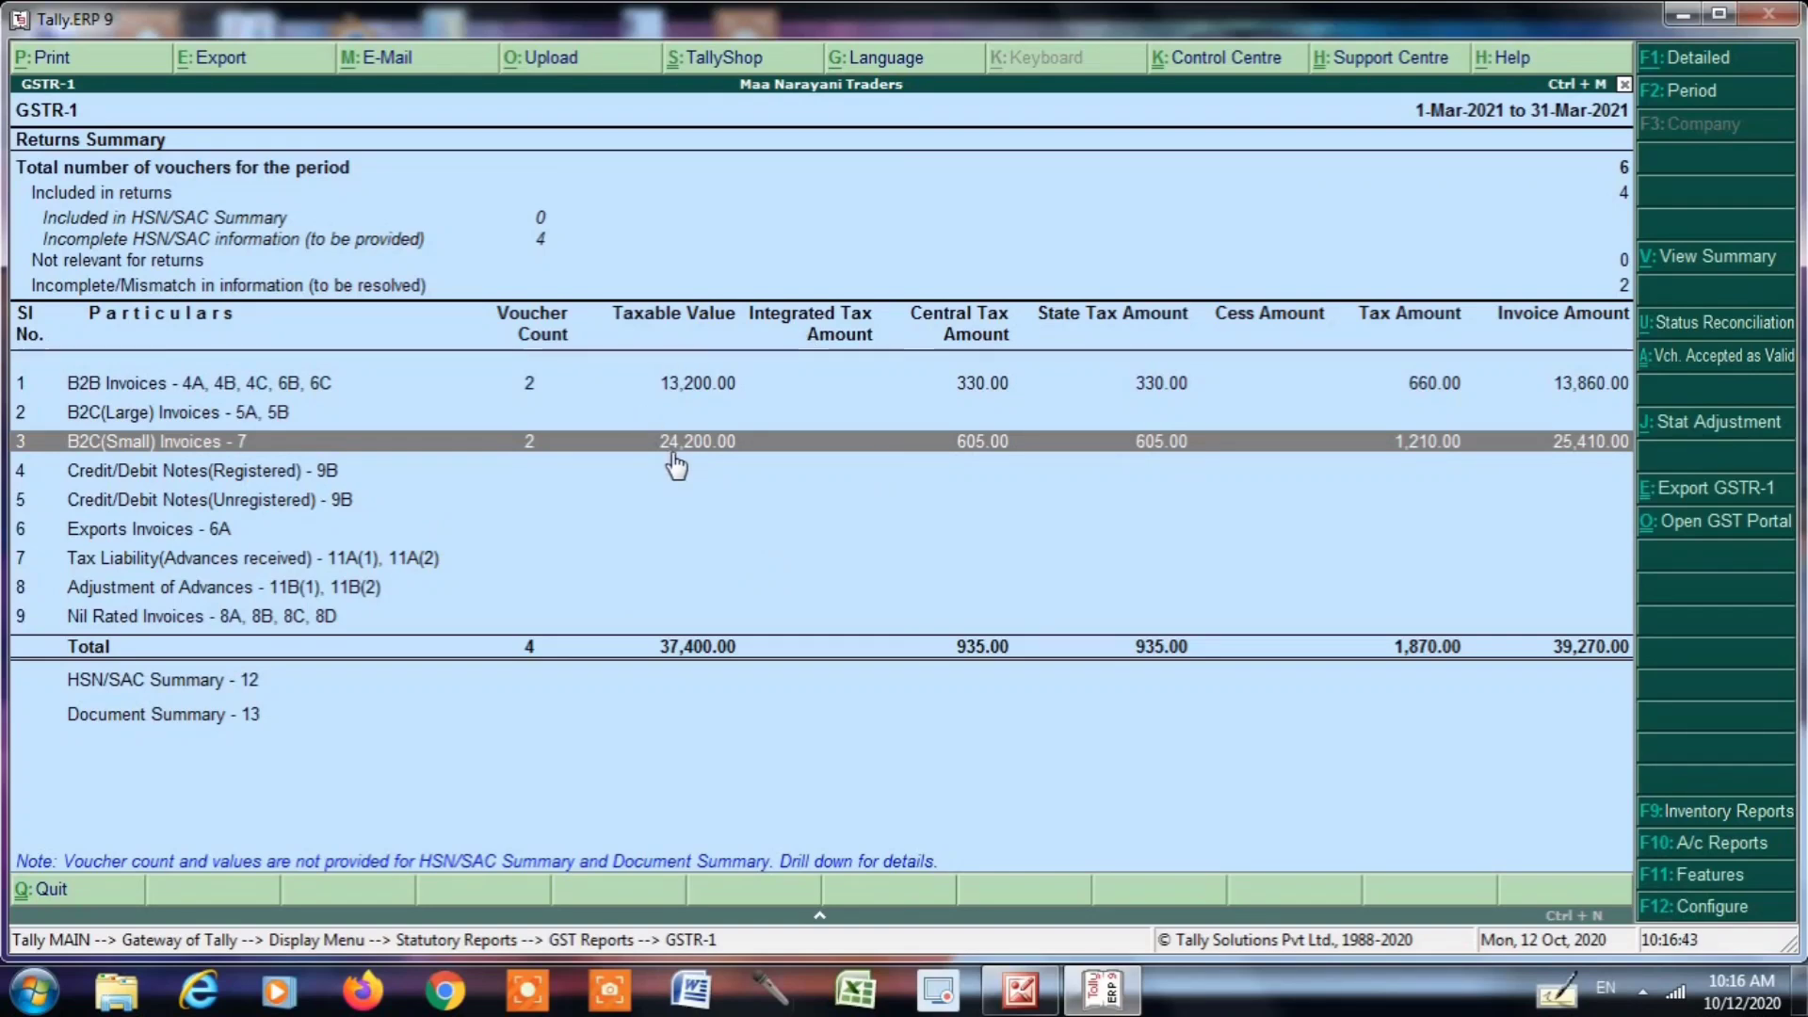
click(1610, 290)
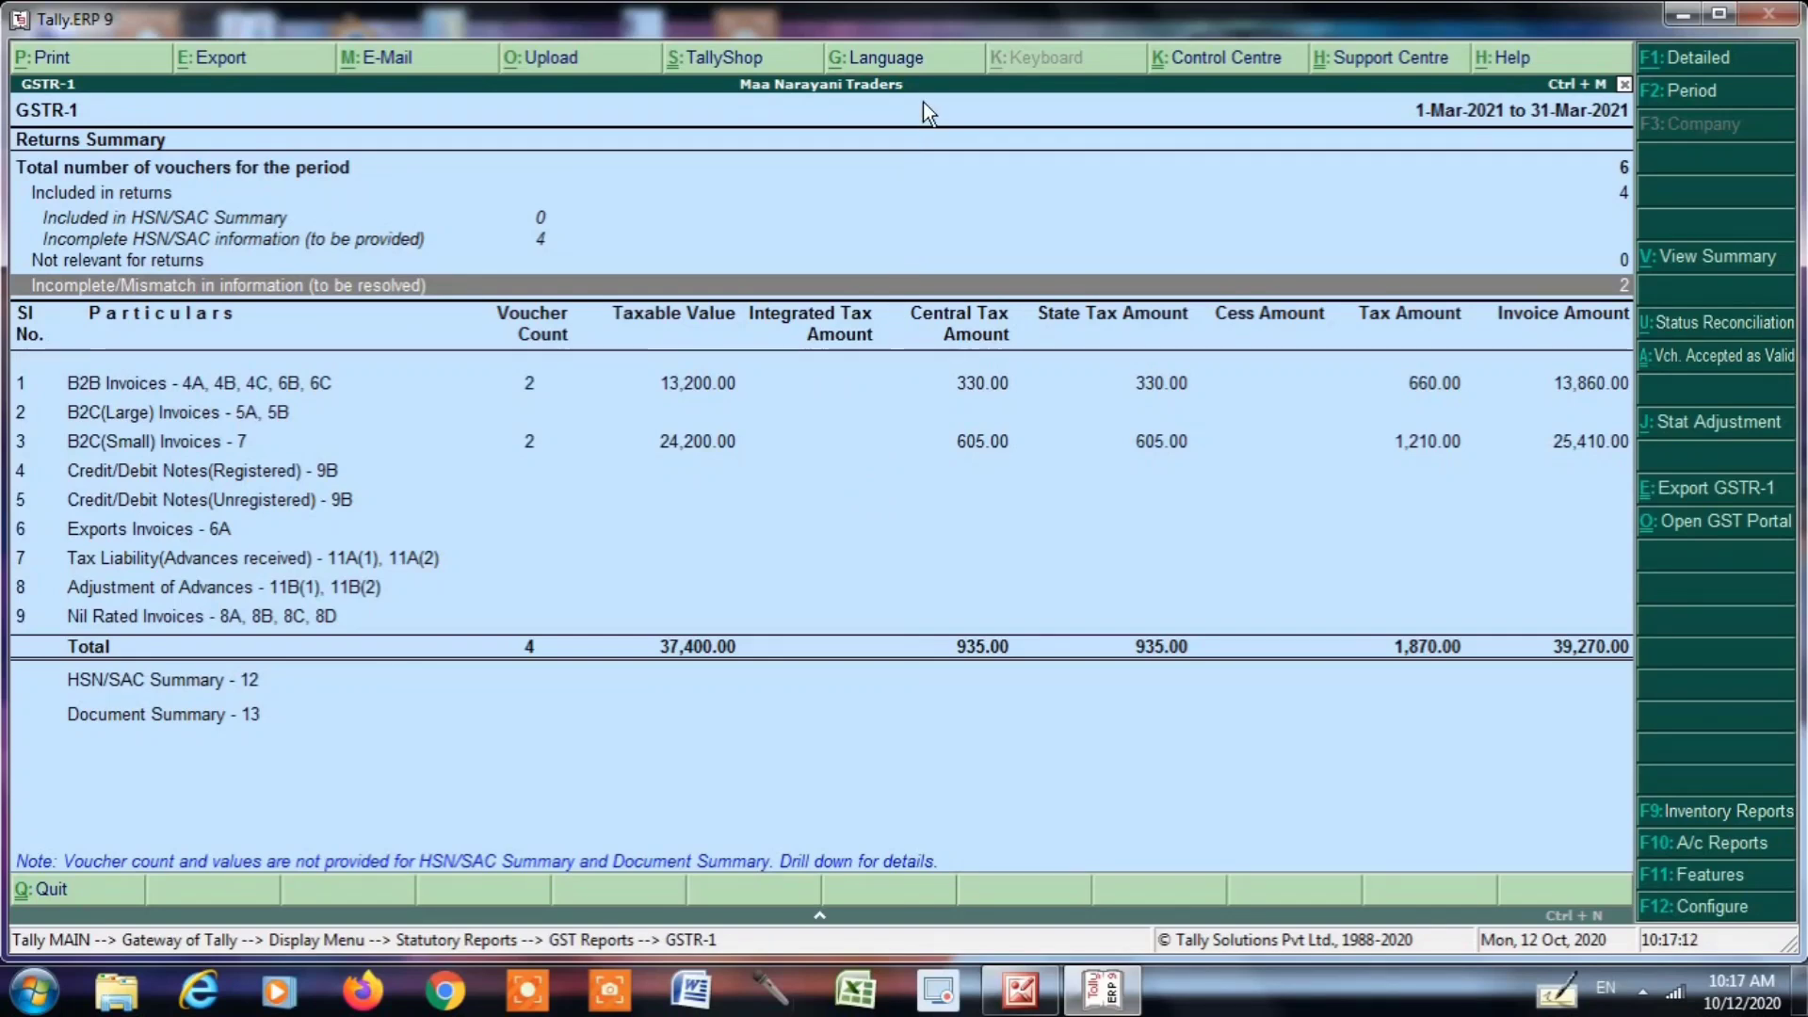
Drill into the incomplete/mismatch vouchers and open the exceptions where information required for table-wise details is not provided
key(Return)
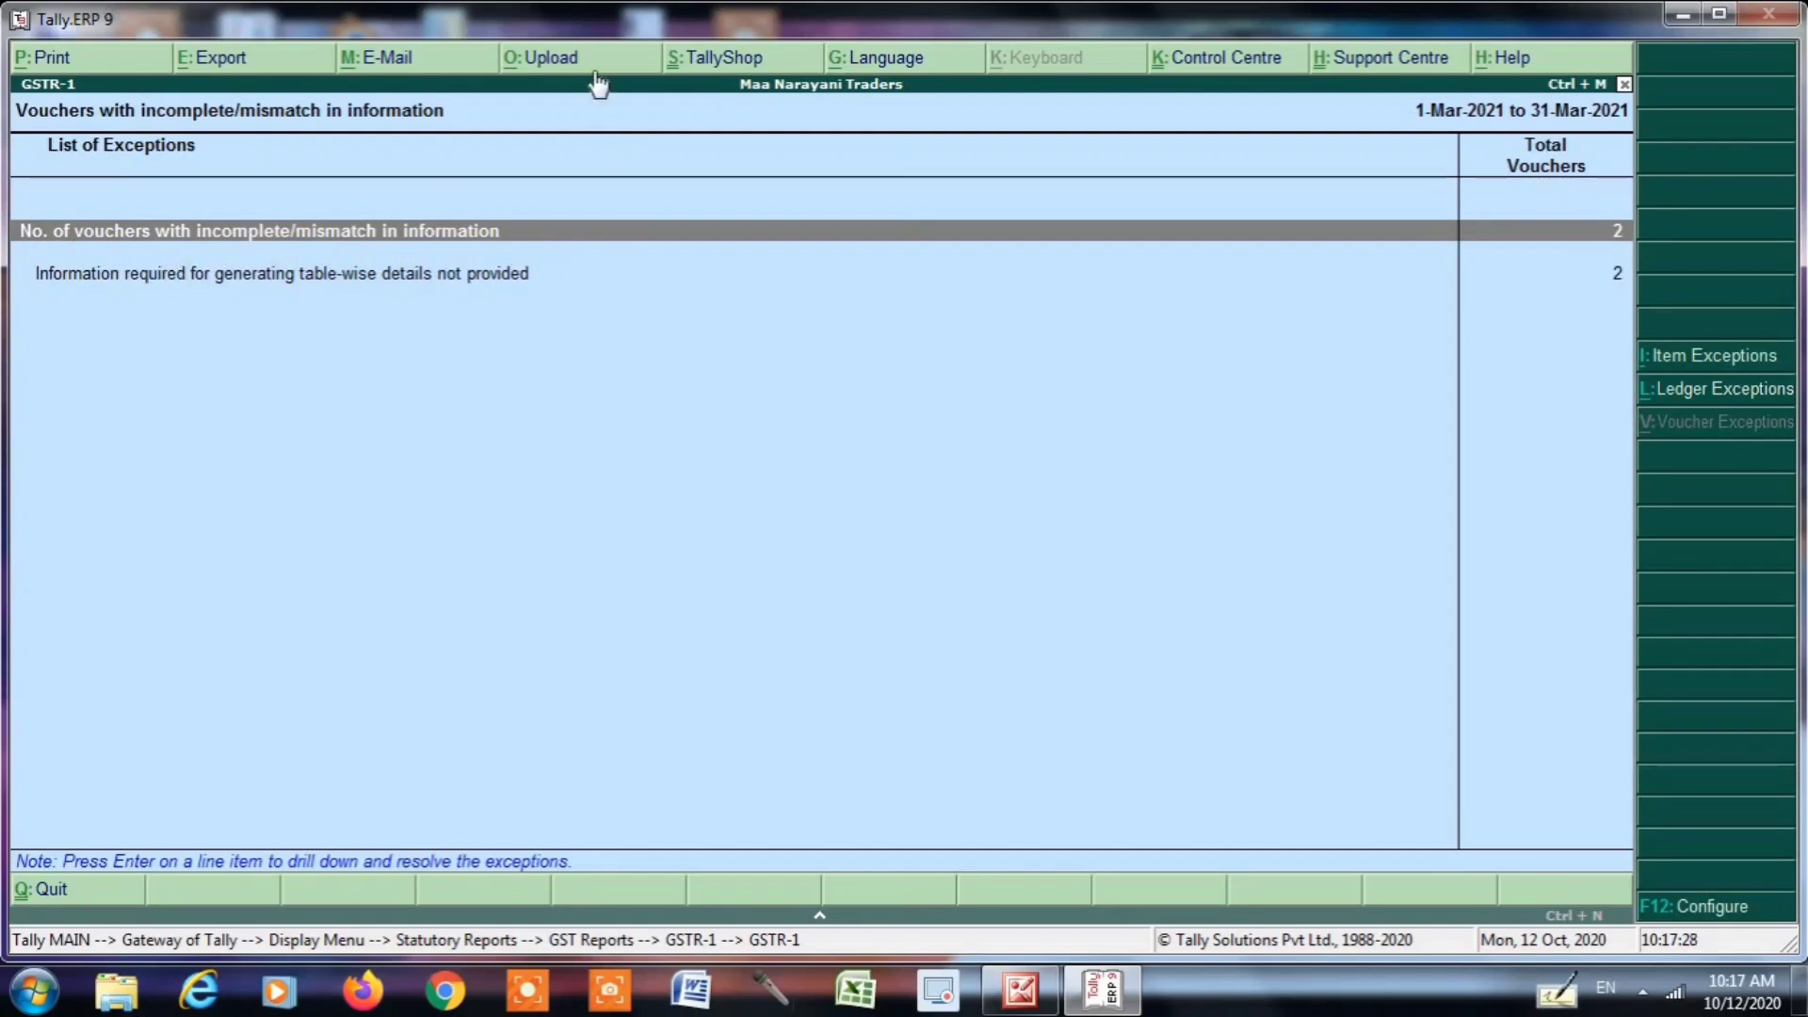
key(Return)
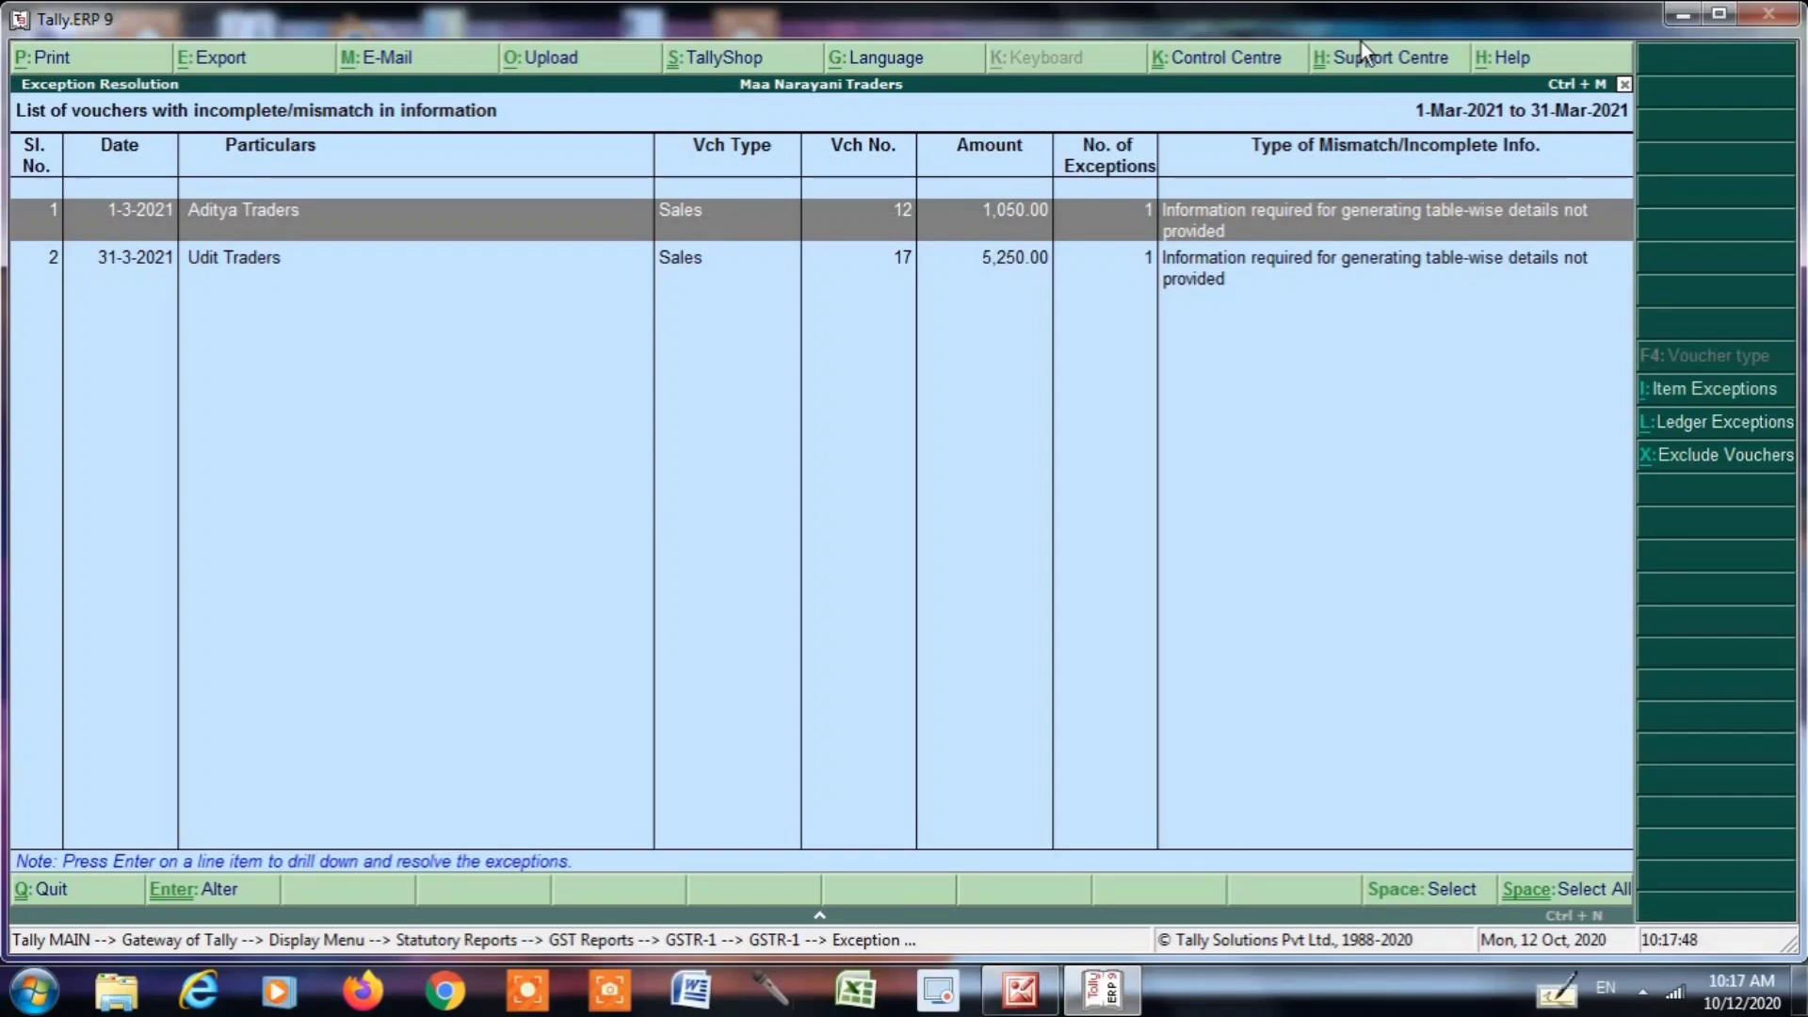
key(Escape)
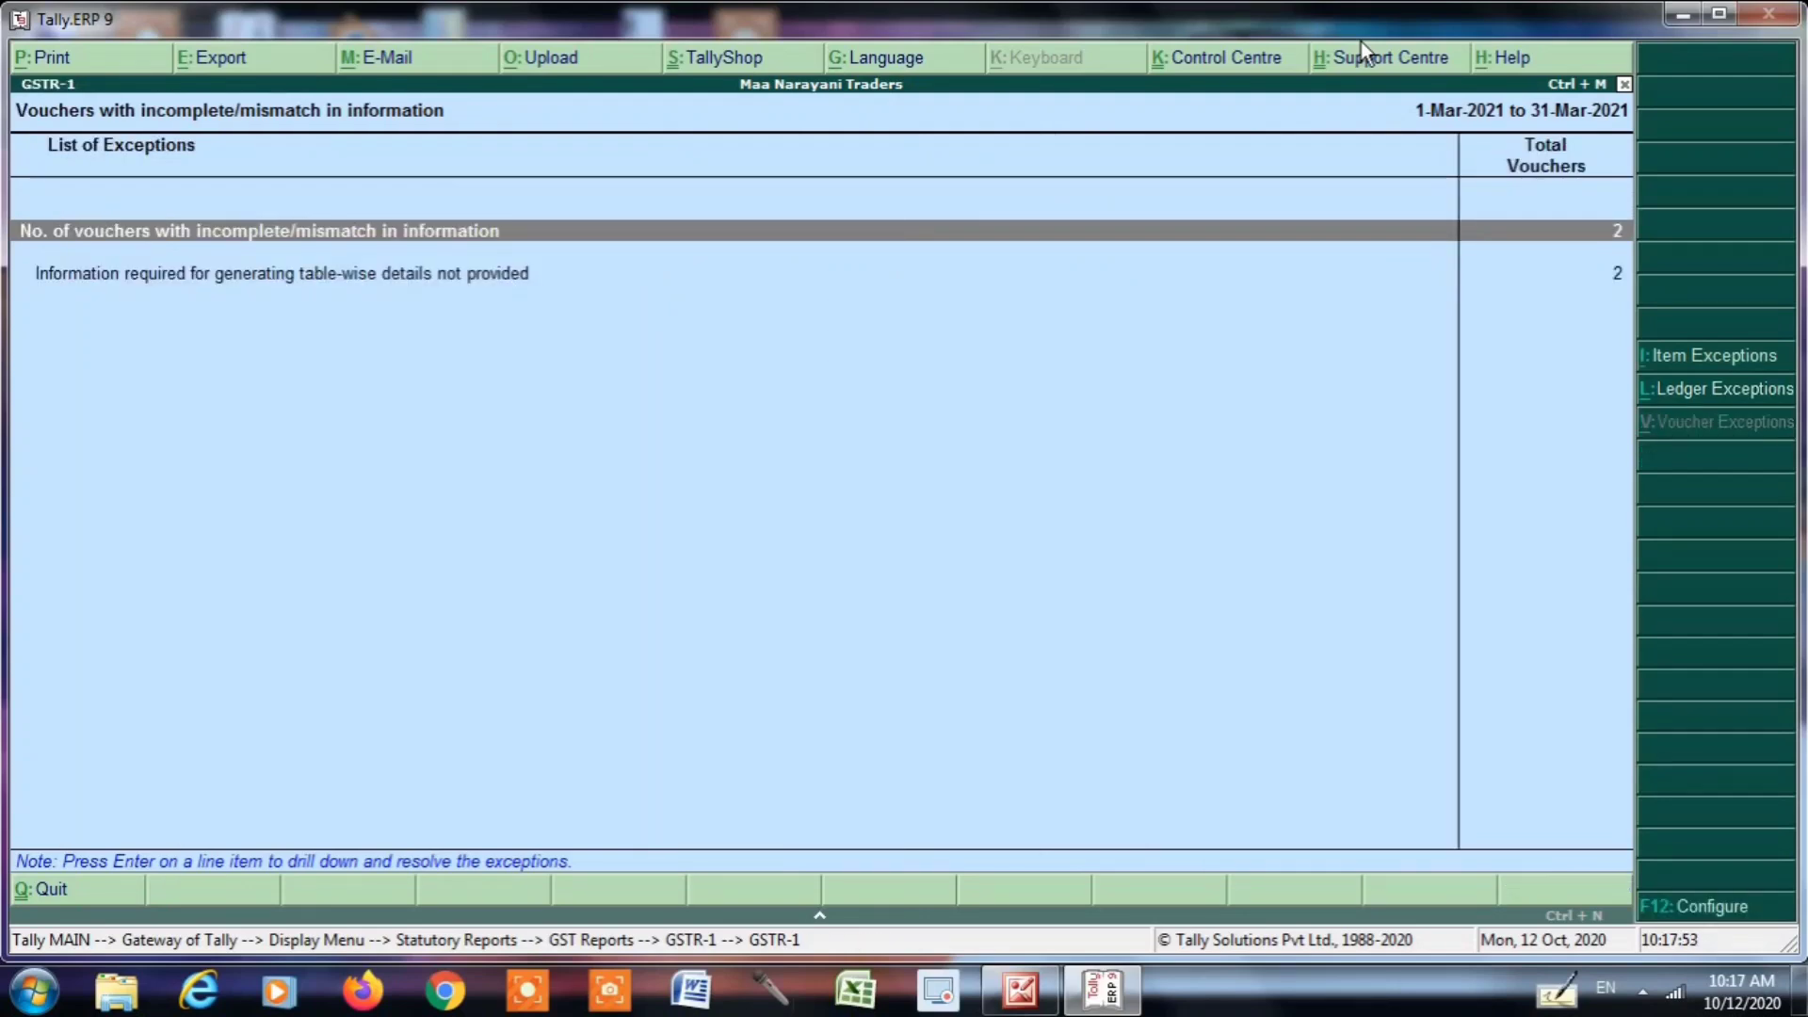
key(Down)
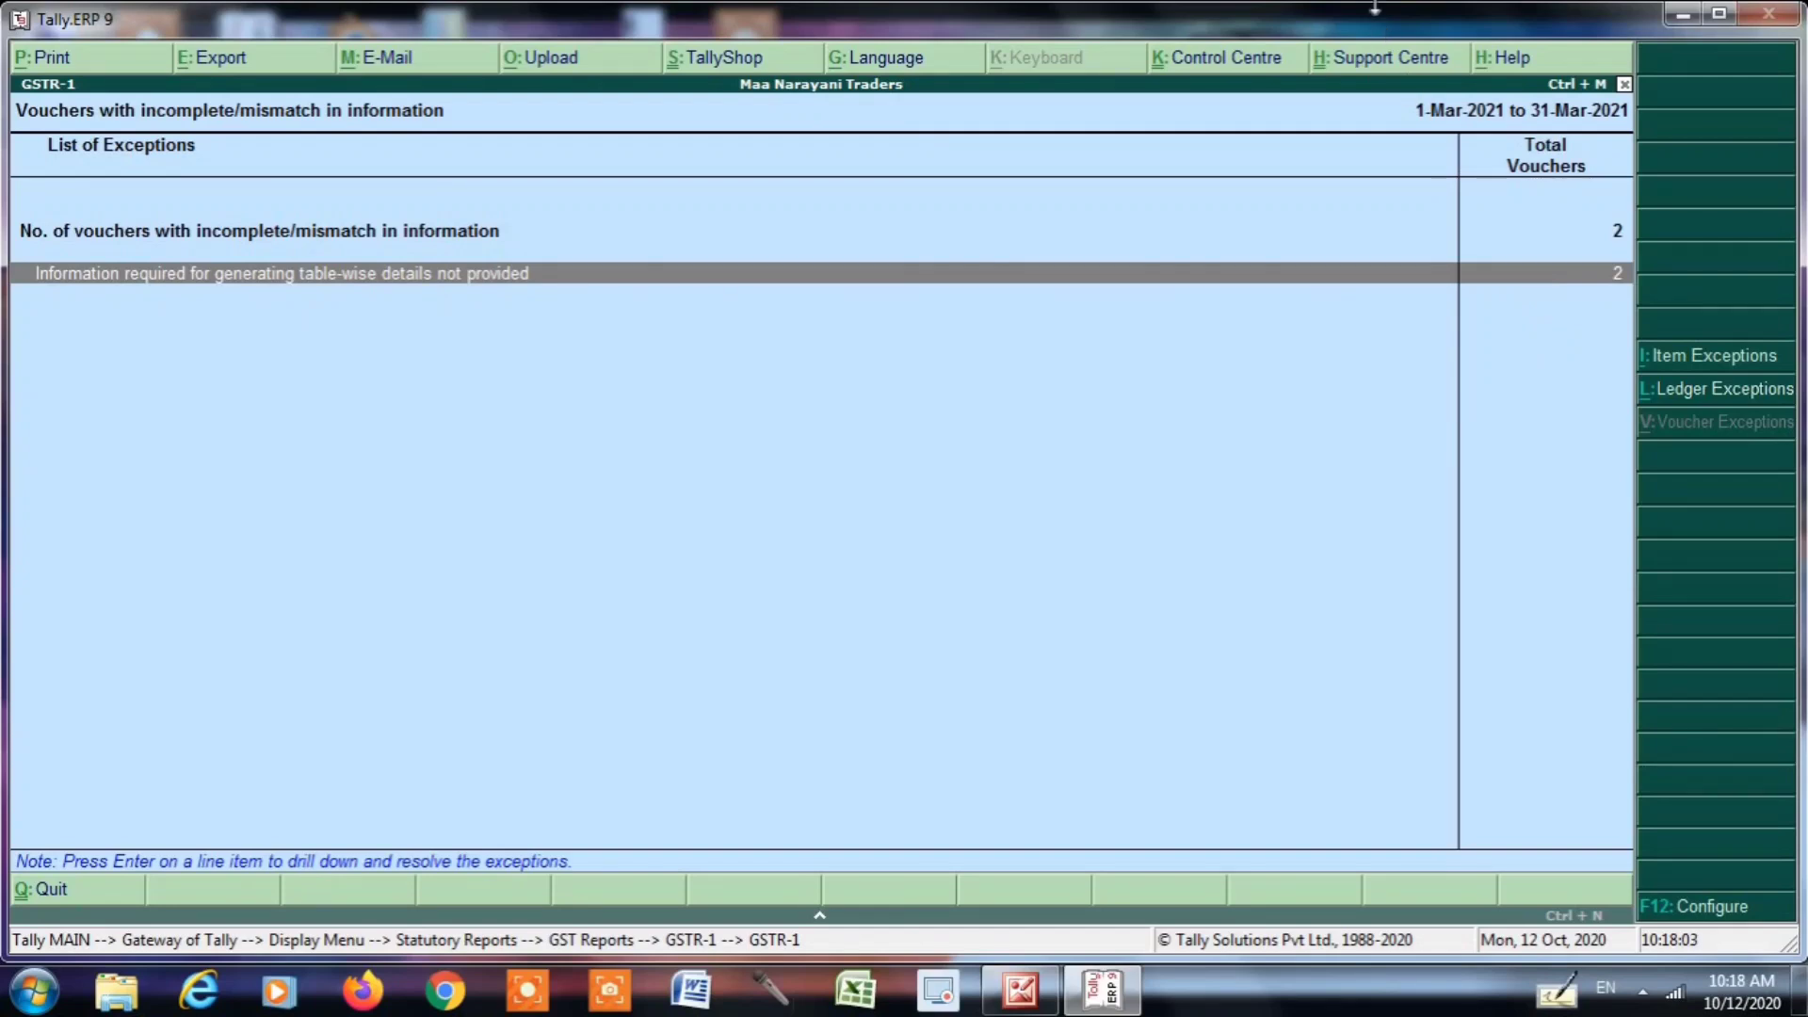
key(Return)
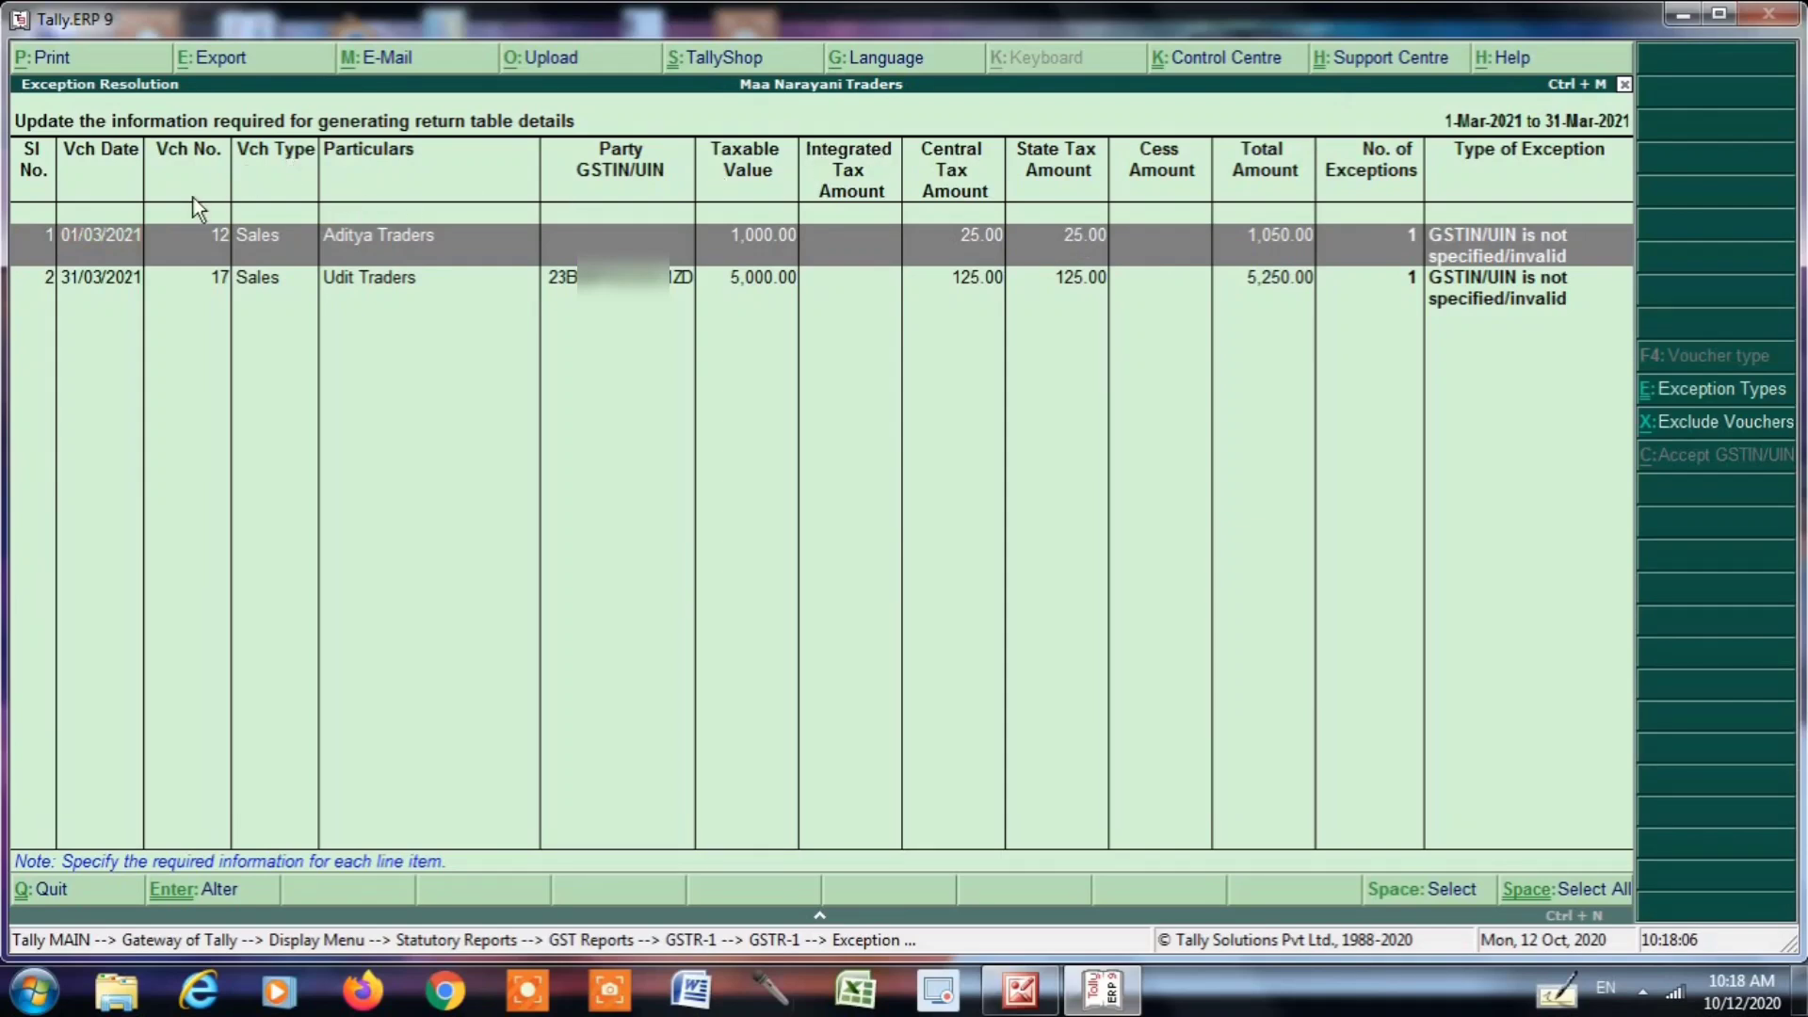
Examine the voucher number, party and type of exception for the Aditya Traders and Udit Traders vouchers
click(209, 292)
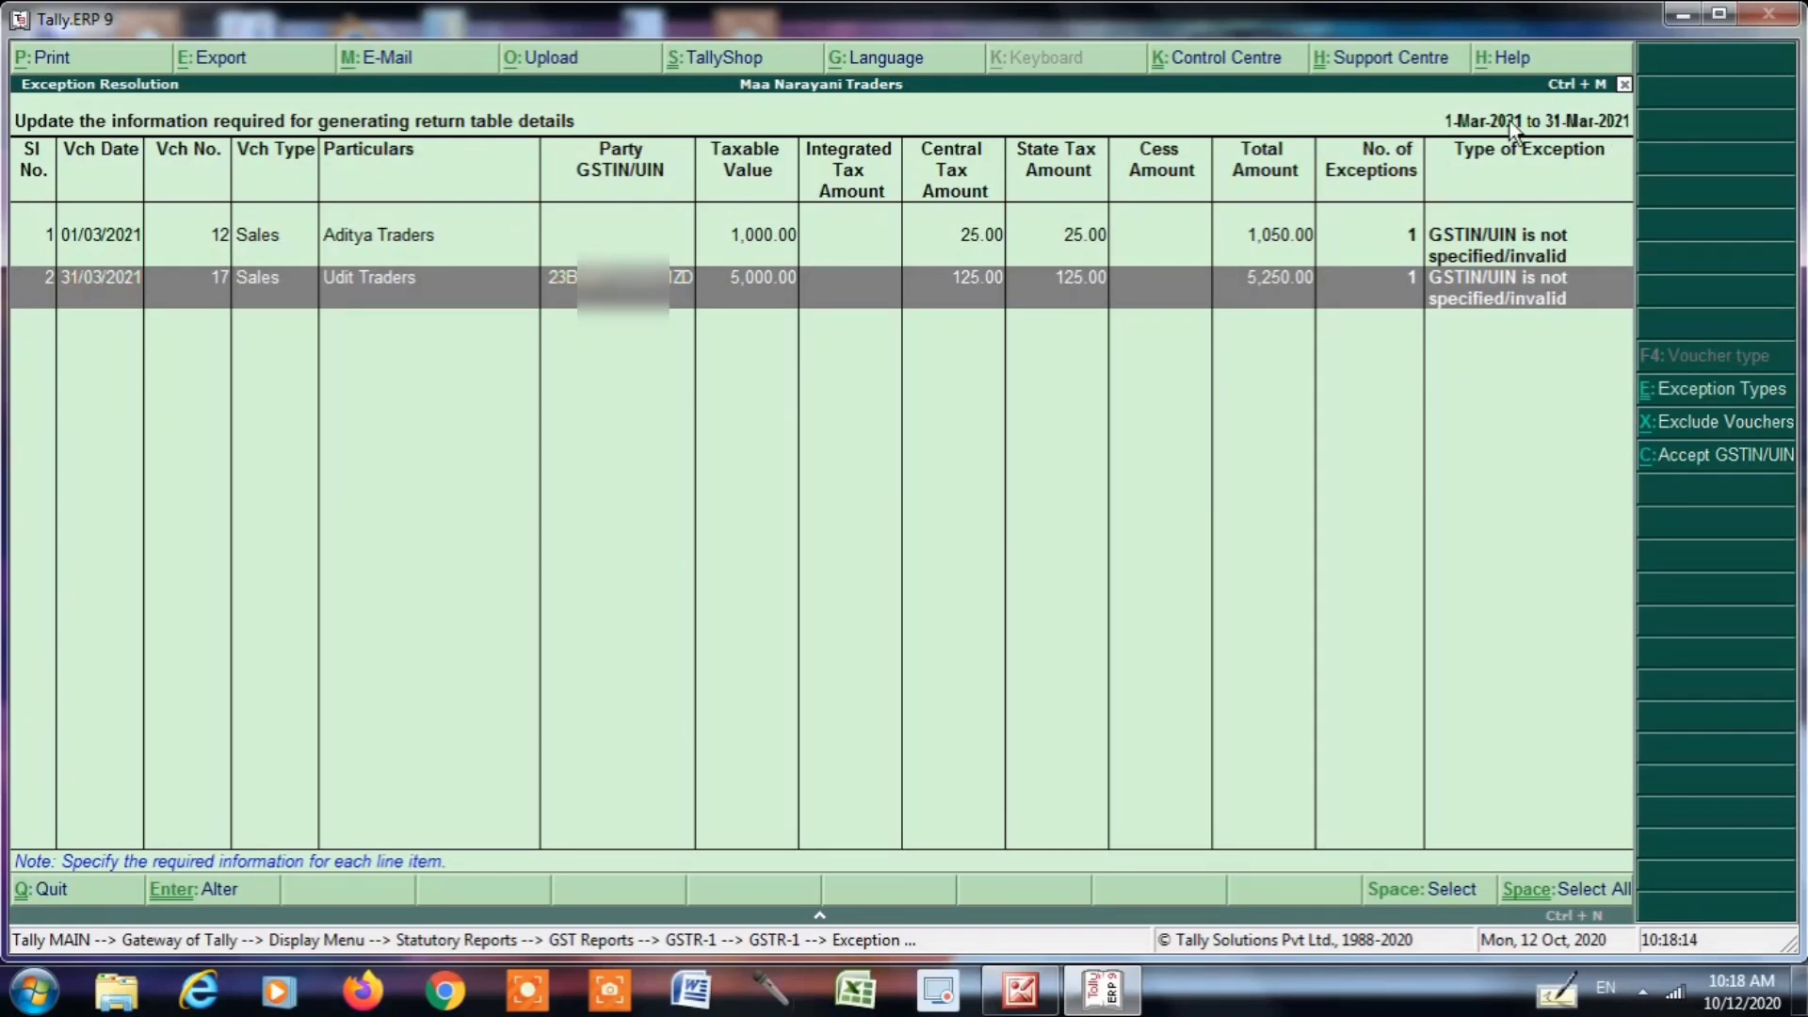
click(1441, 243)
click(1452, 299)
click(1461, 251)
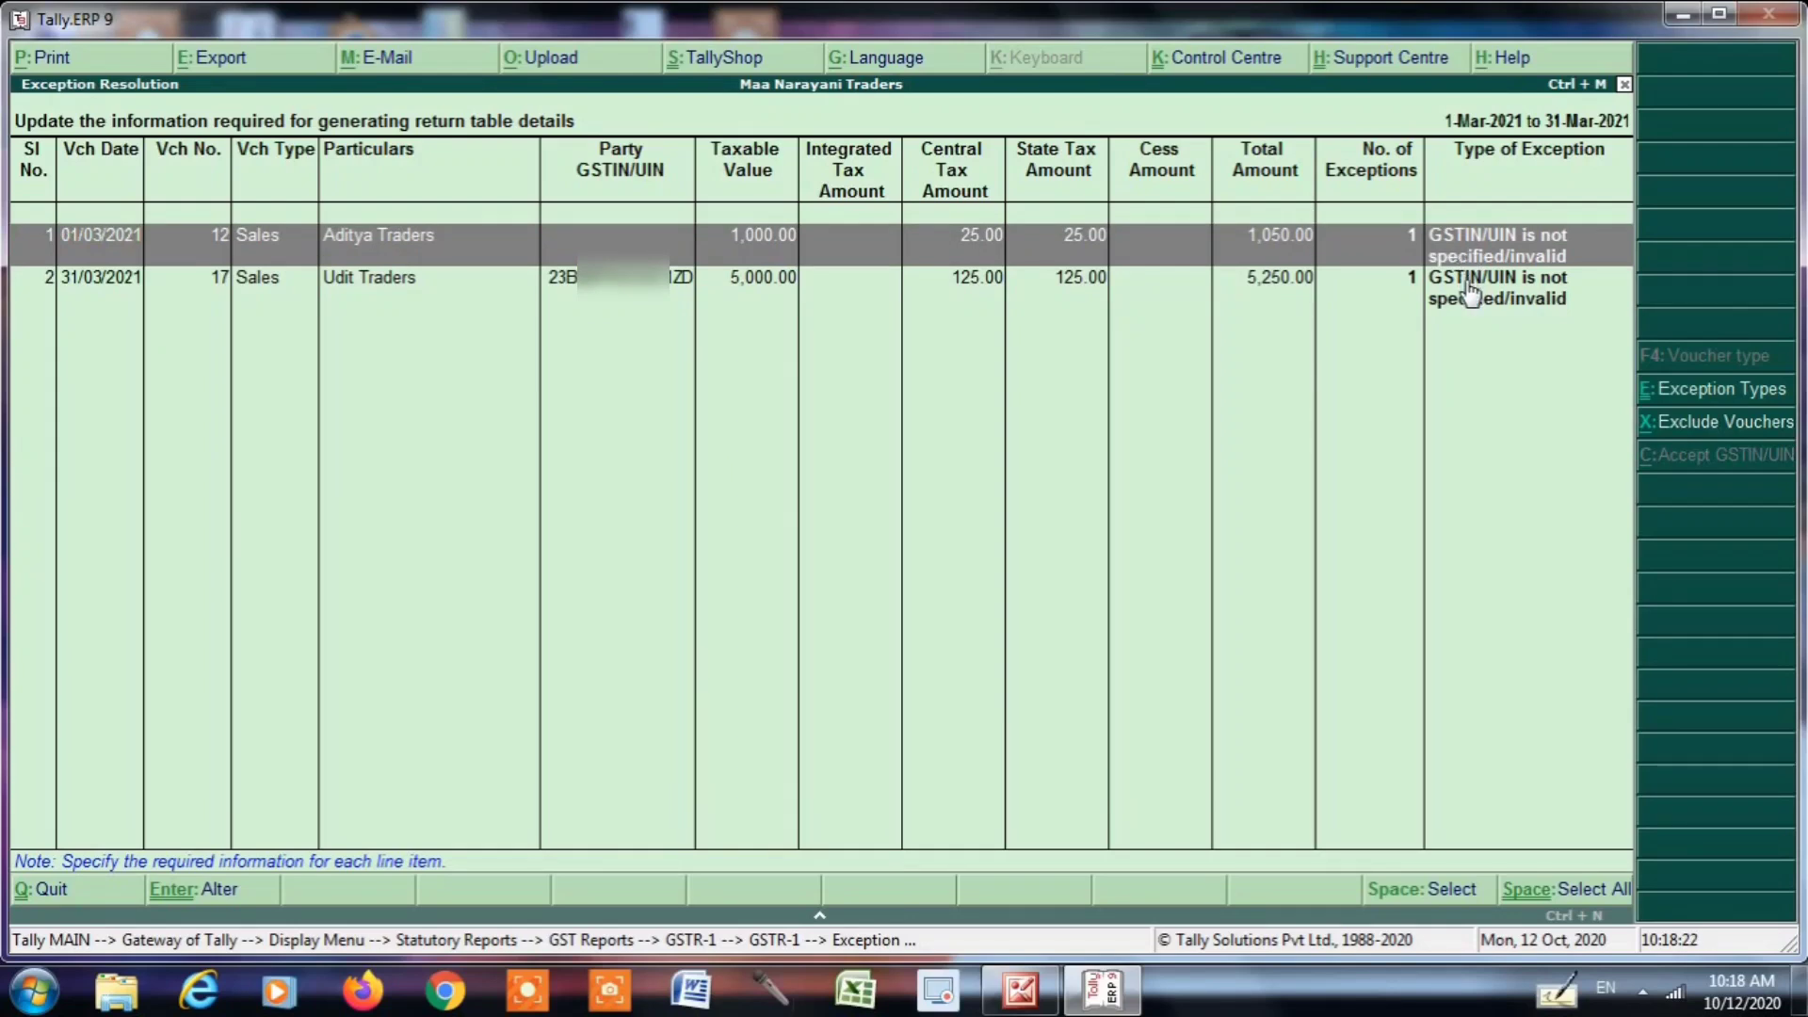
click(1472, 299)
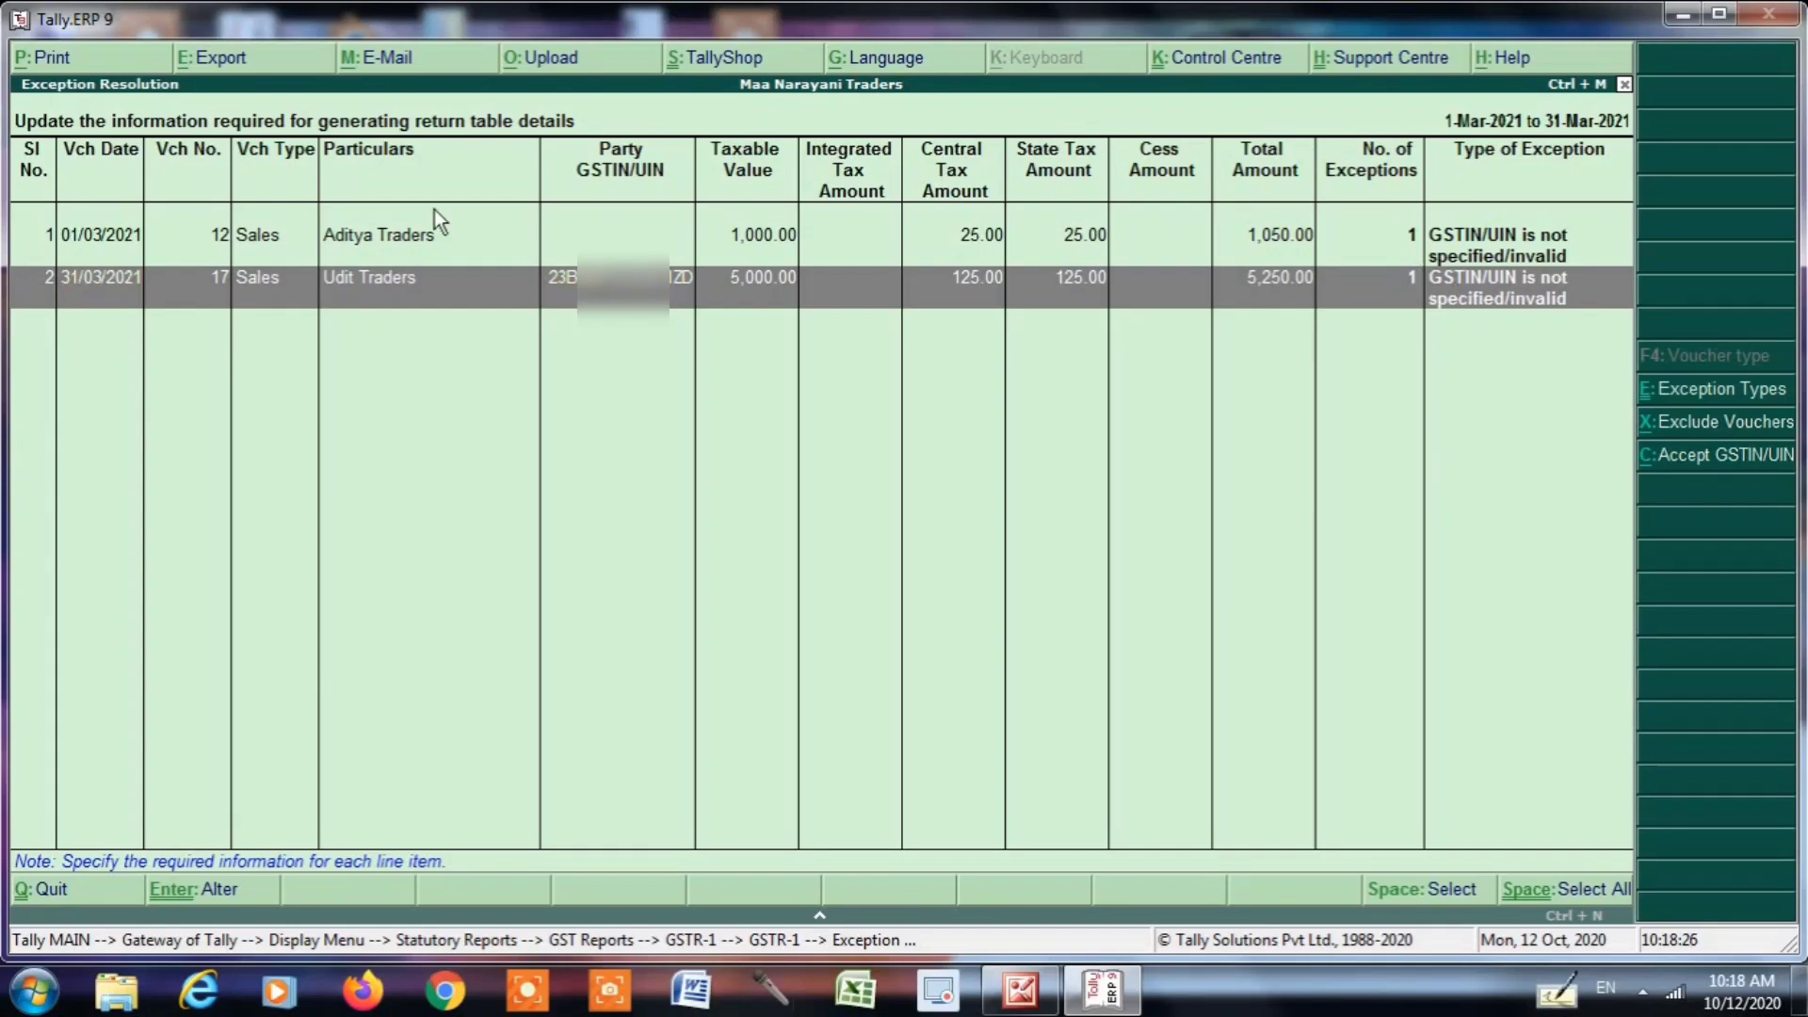
click(408, 247)
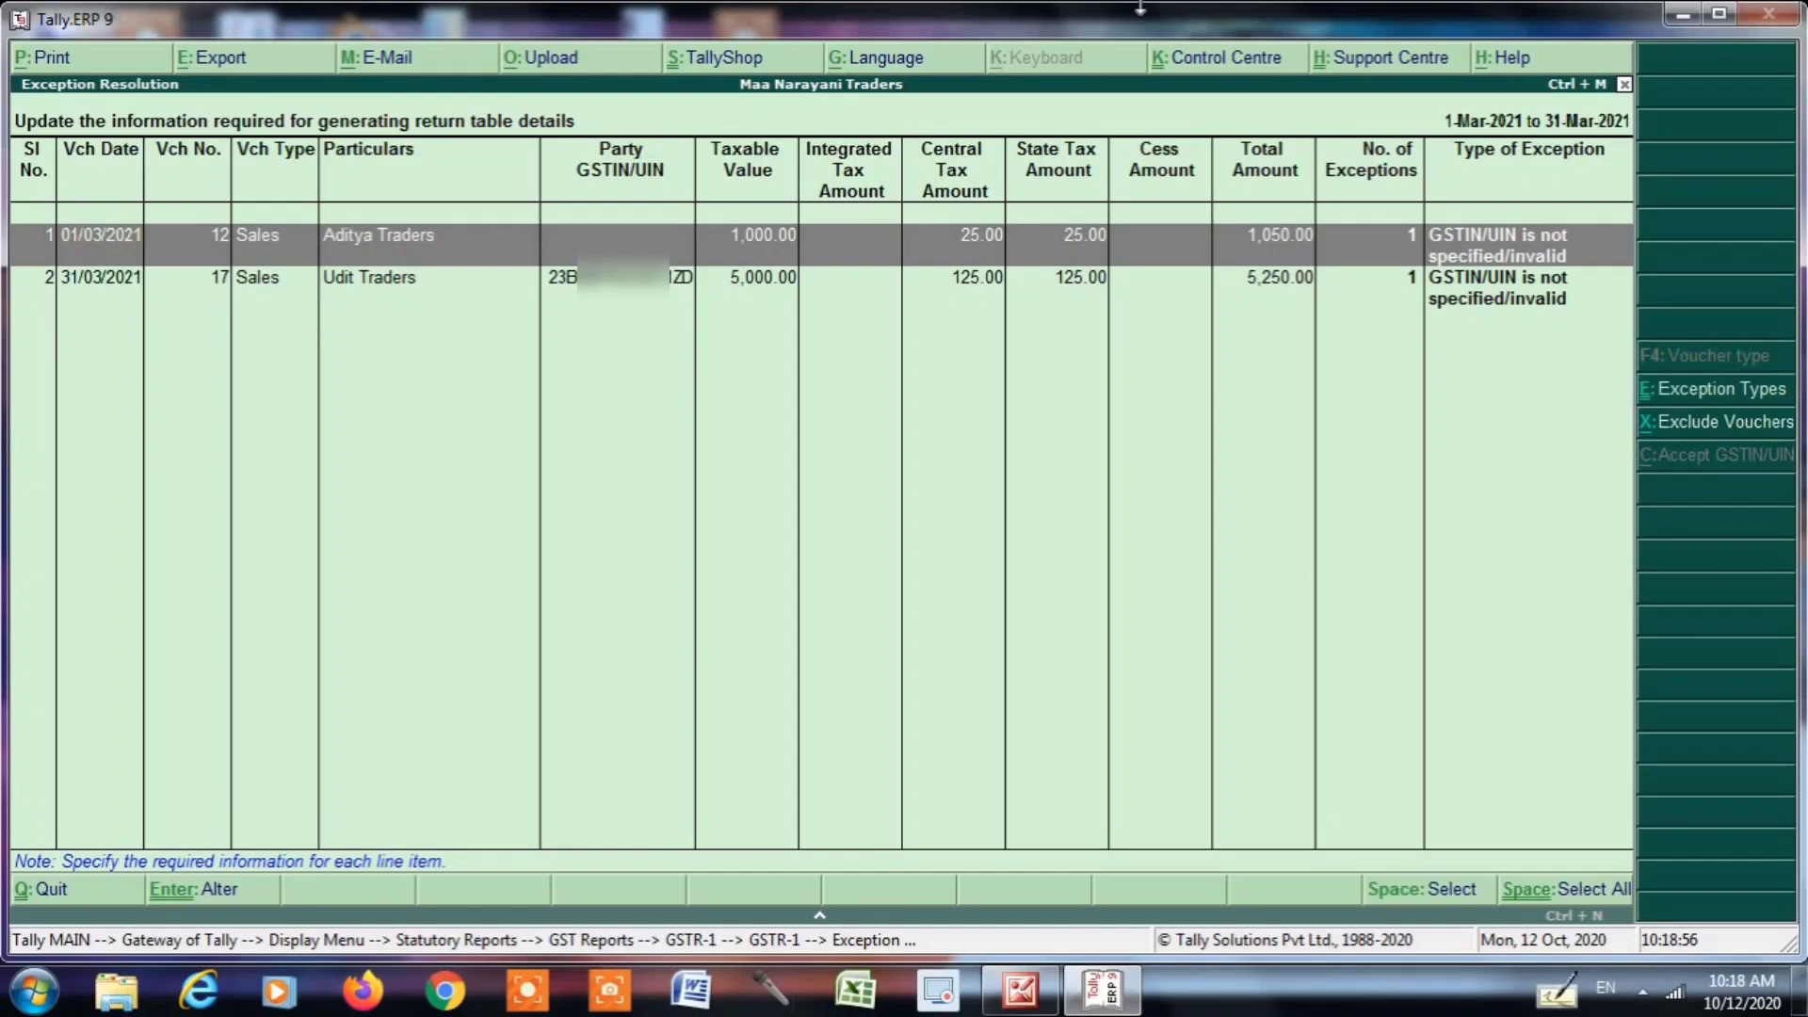
key(Down)
key(Up)
Open Aditya Traders' sales voucher from the exception list and open its party ledger for alteration
key(Return)
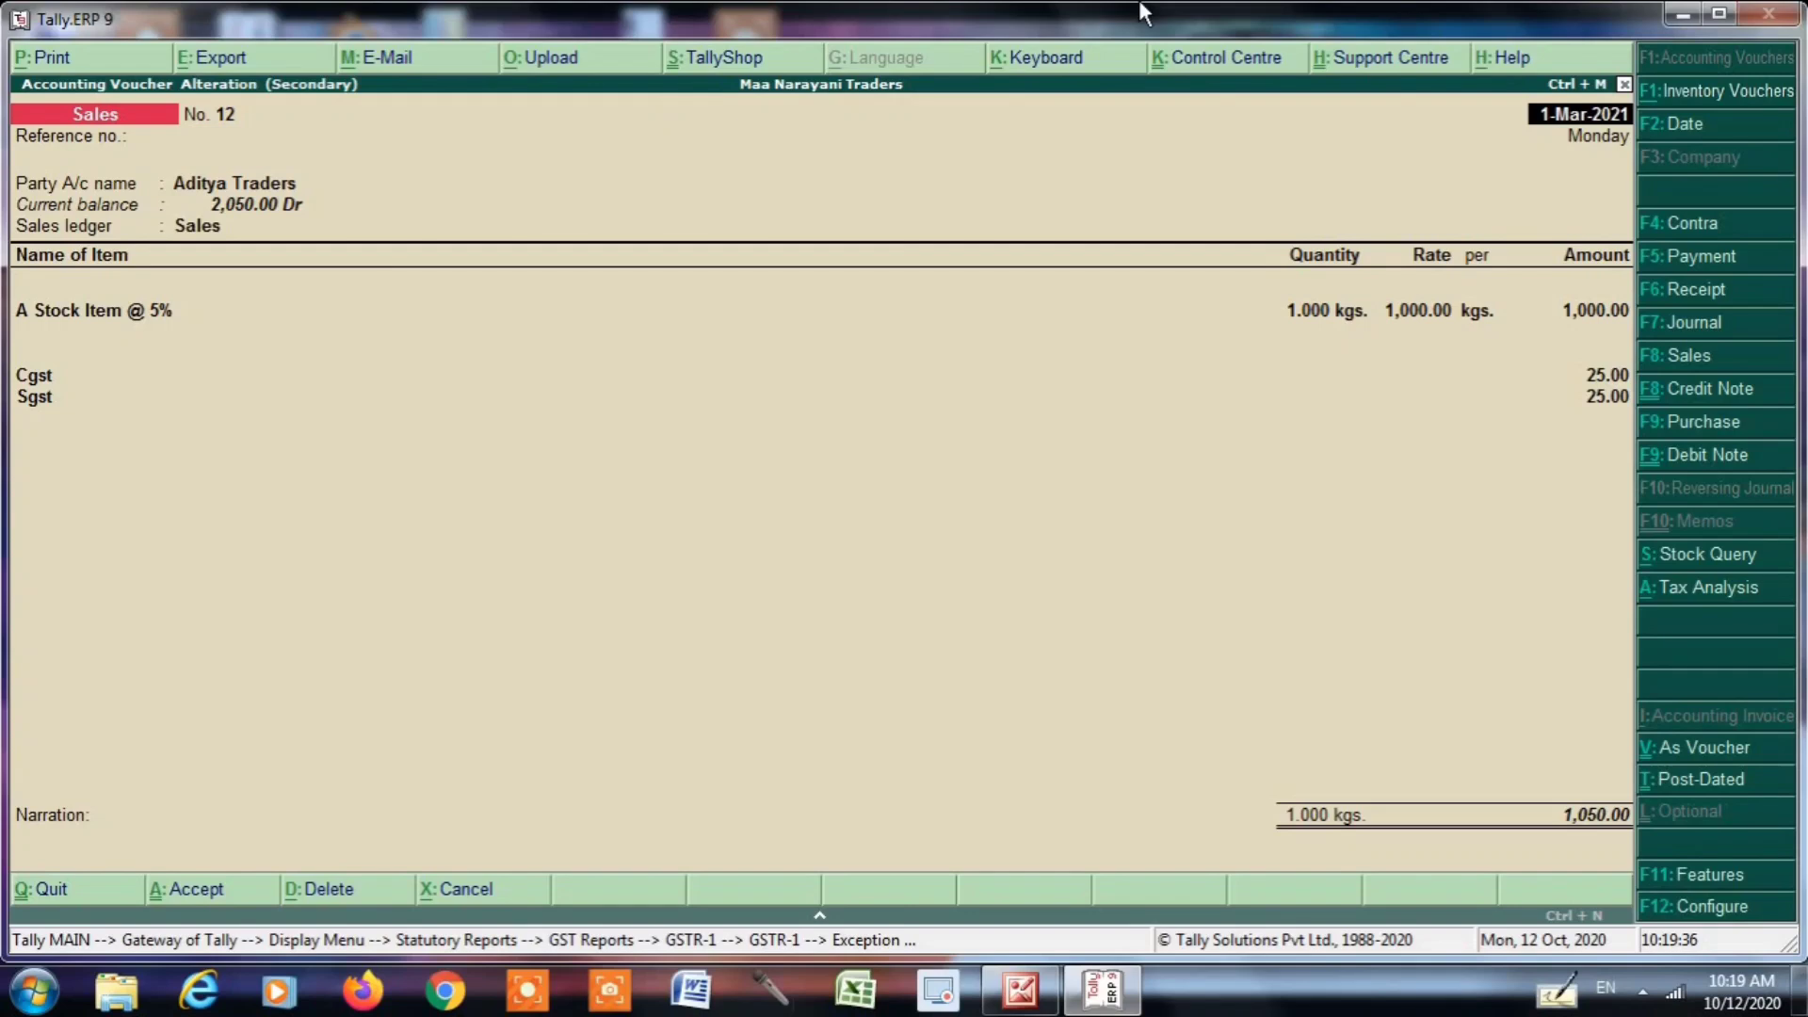
key(Return)
key(Return)
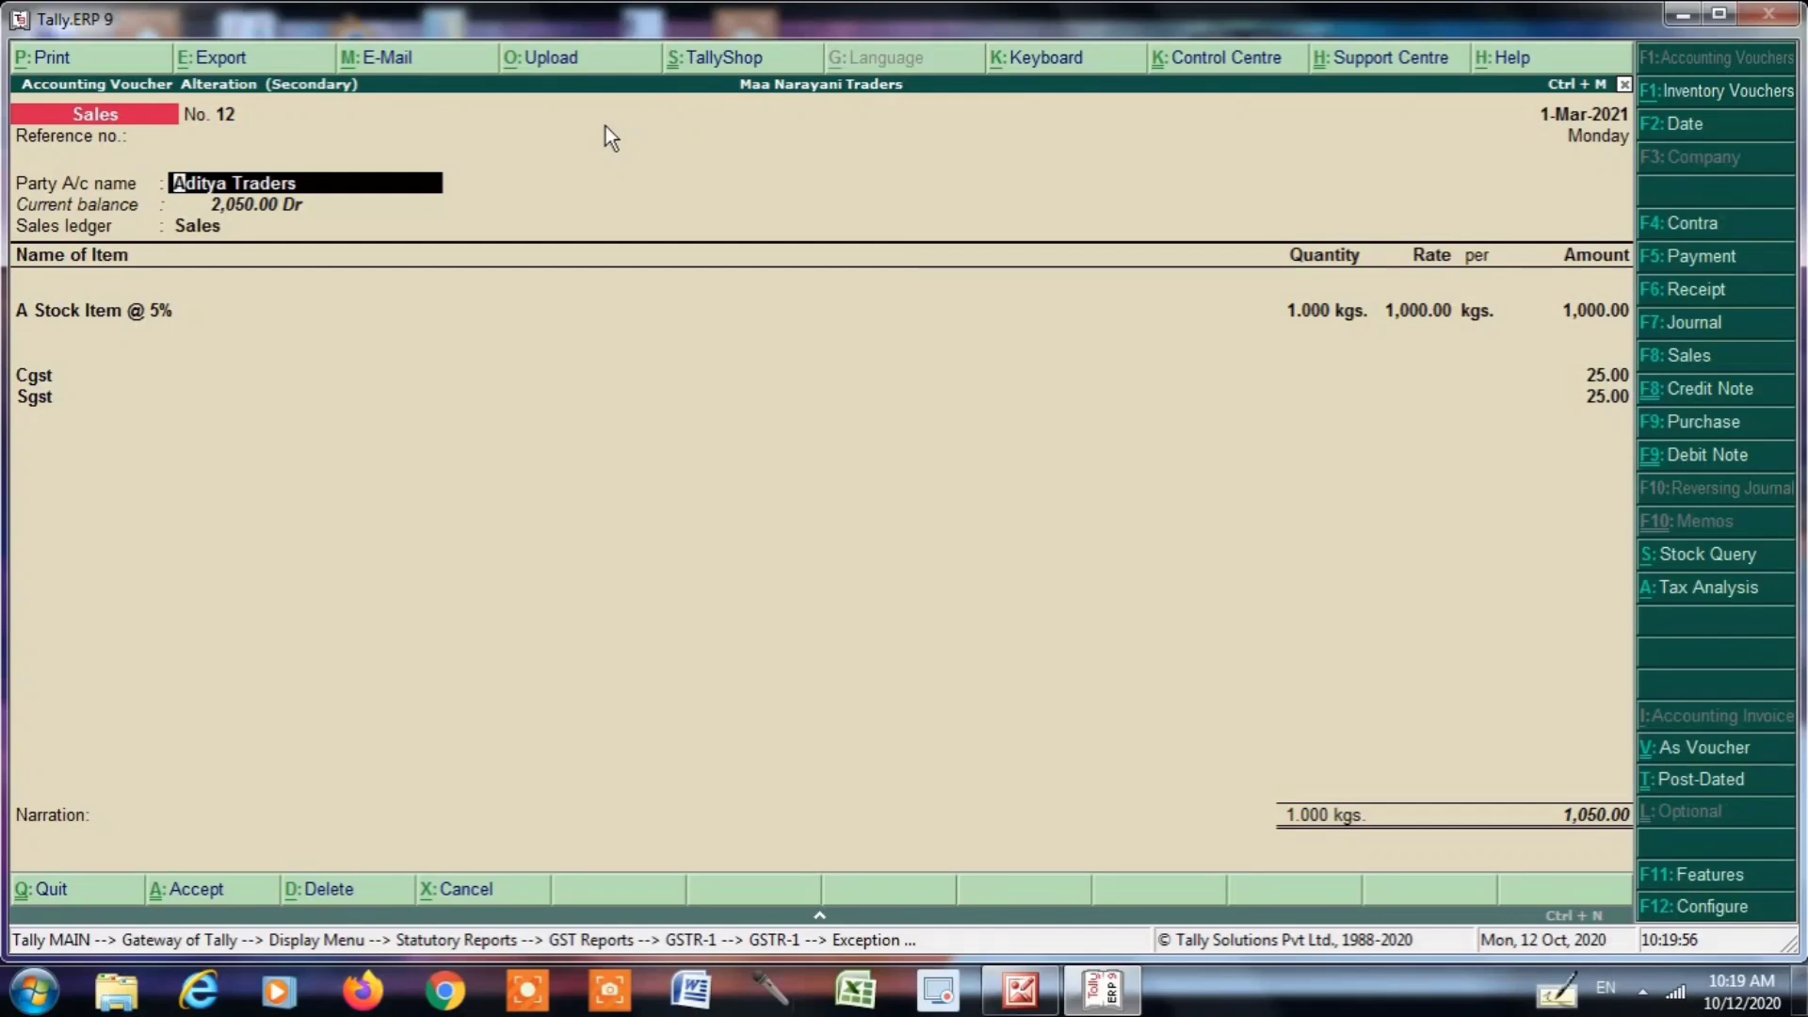
key(ctrl+Return)
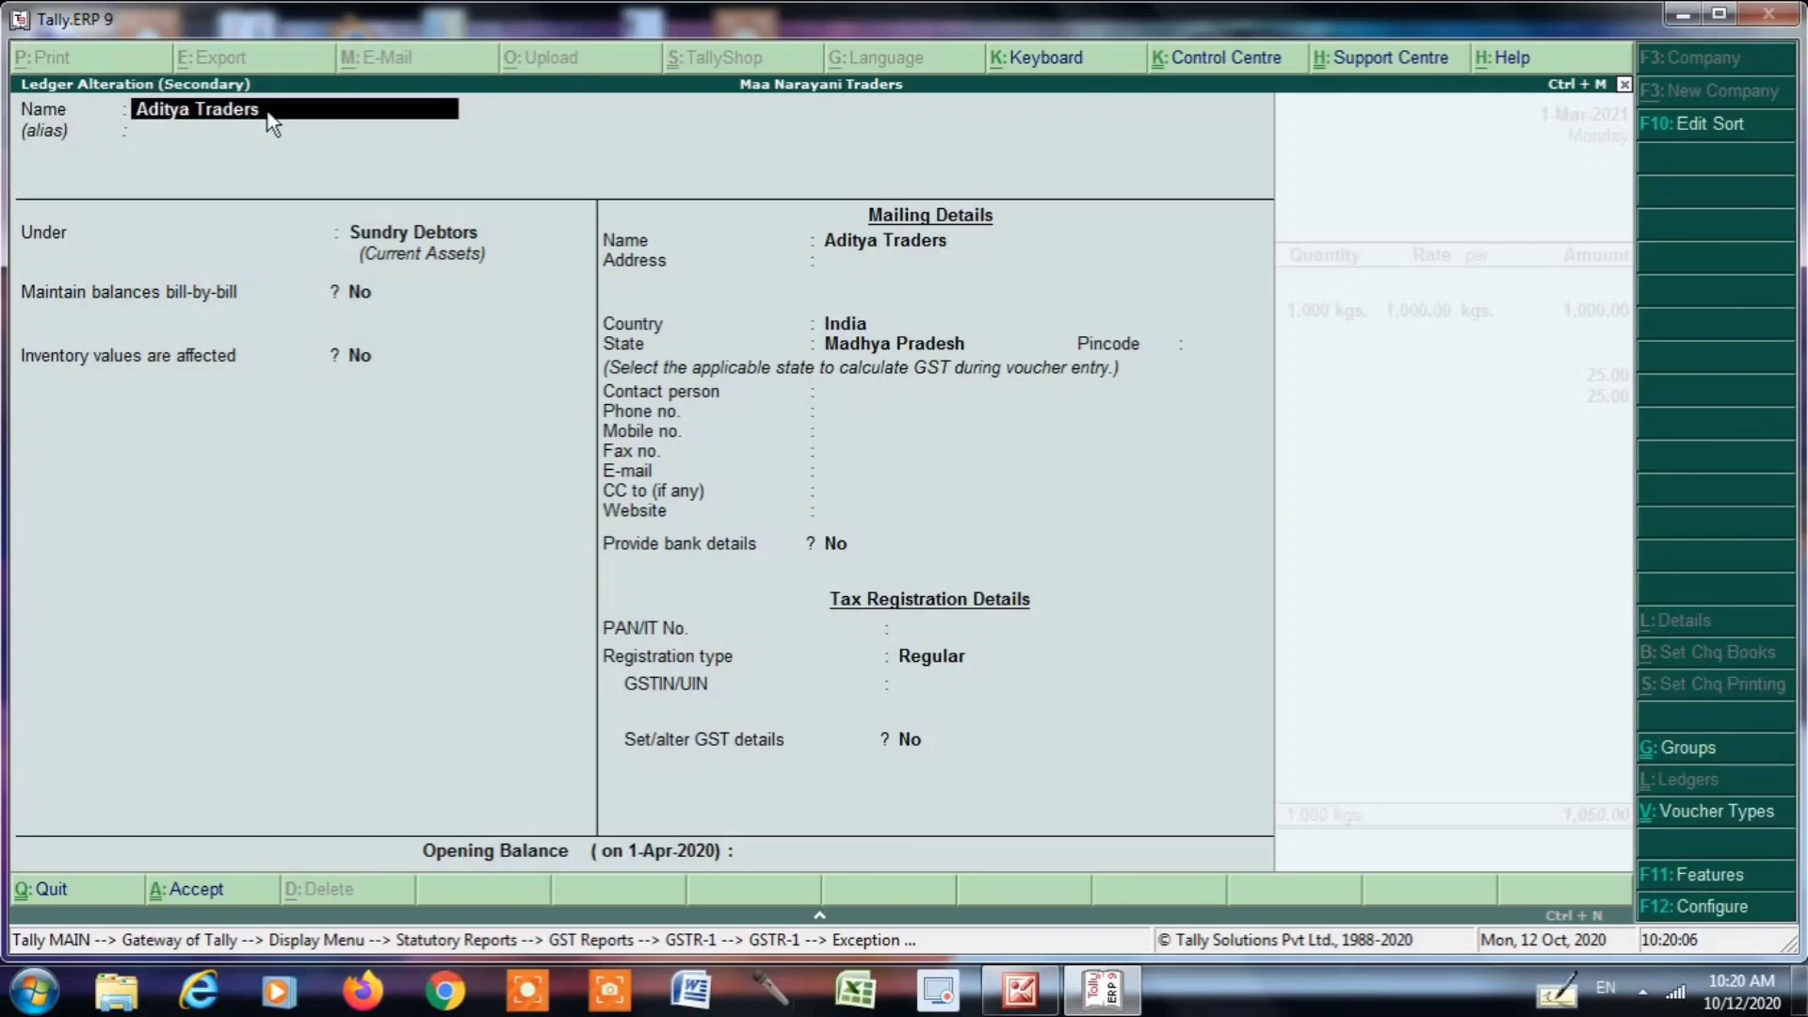
Set the registration type in the Aditya Traders ledger's tax registration details to Unregistered
key(Return)
key(Return)
key(Return)
key(Return)
key(Return)
key(Return)
key(Return)
key(Return)
key(Return)
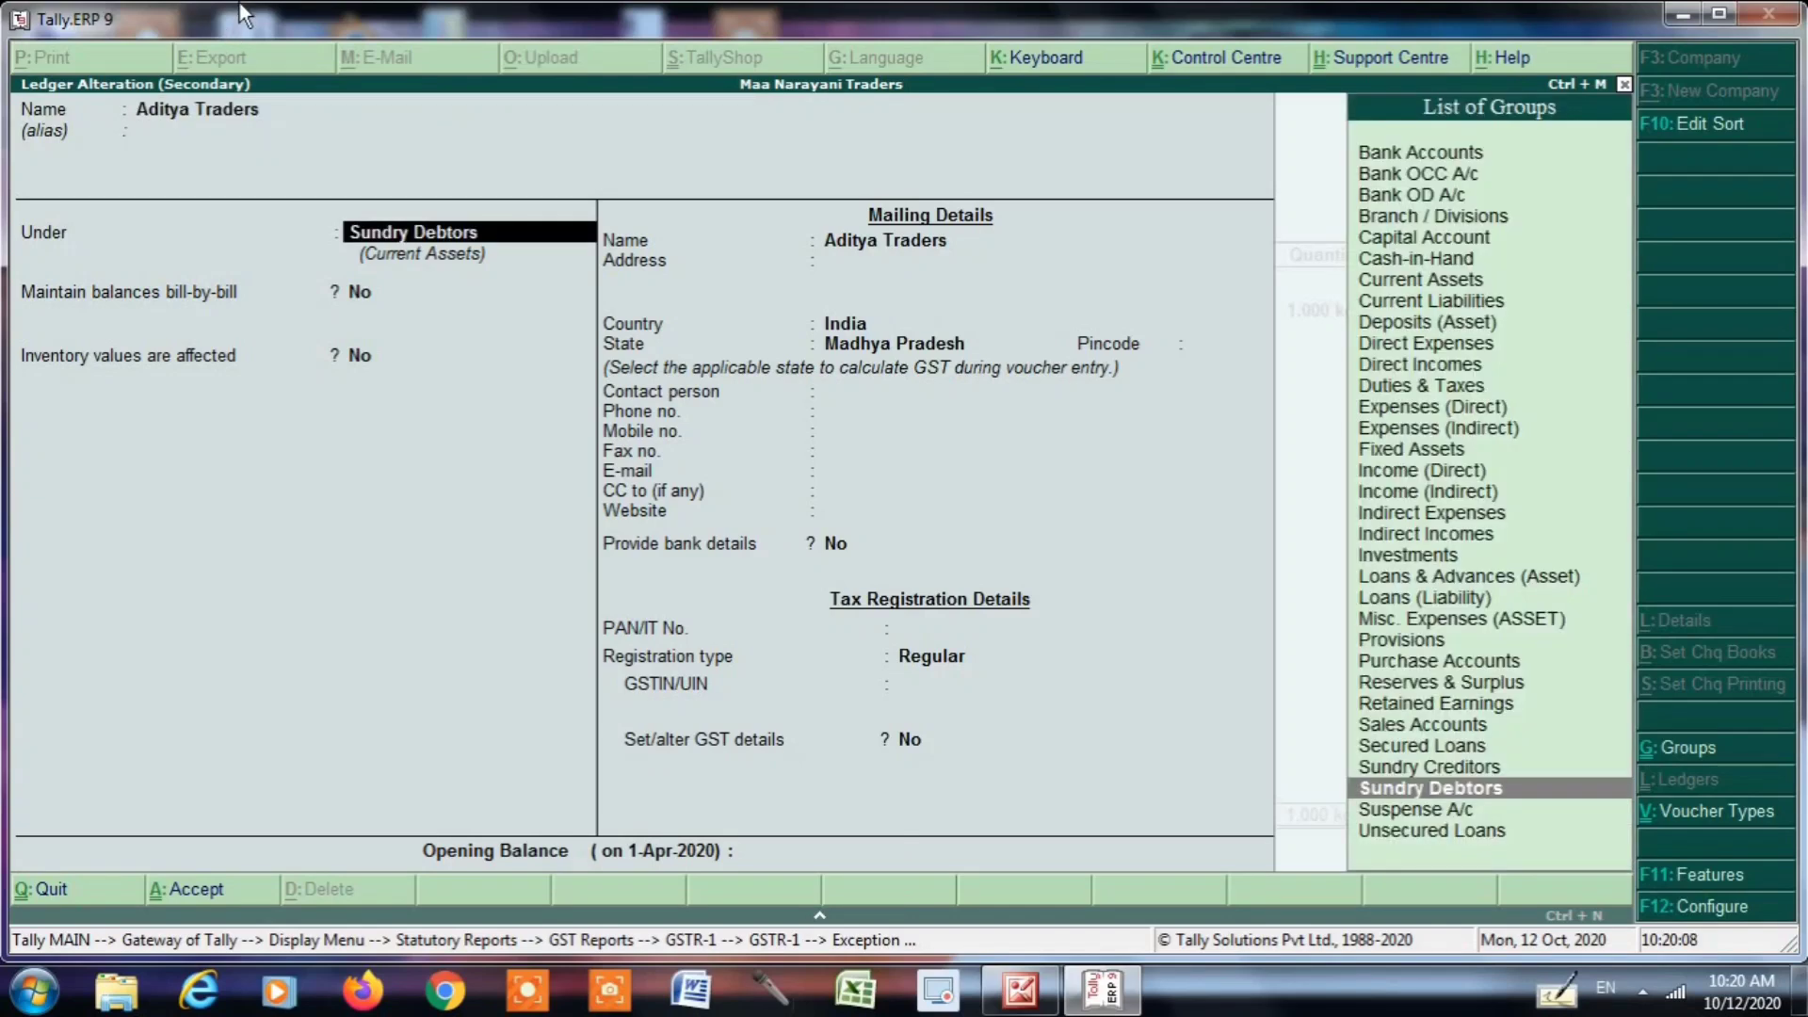
key(Return)
key(Return)
key(Return)
key(Return)
key(Return)
key(Return)
key(Return)
key(Return)
key(Return)
key(Return)
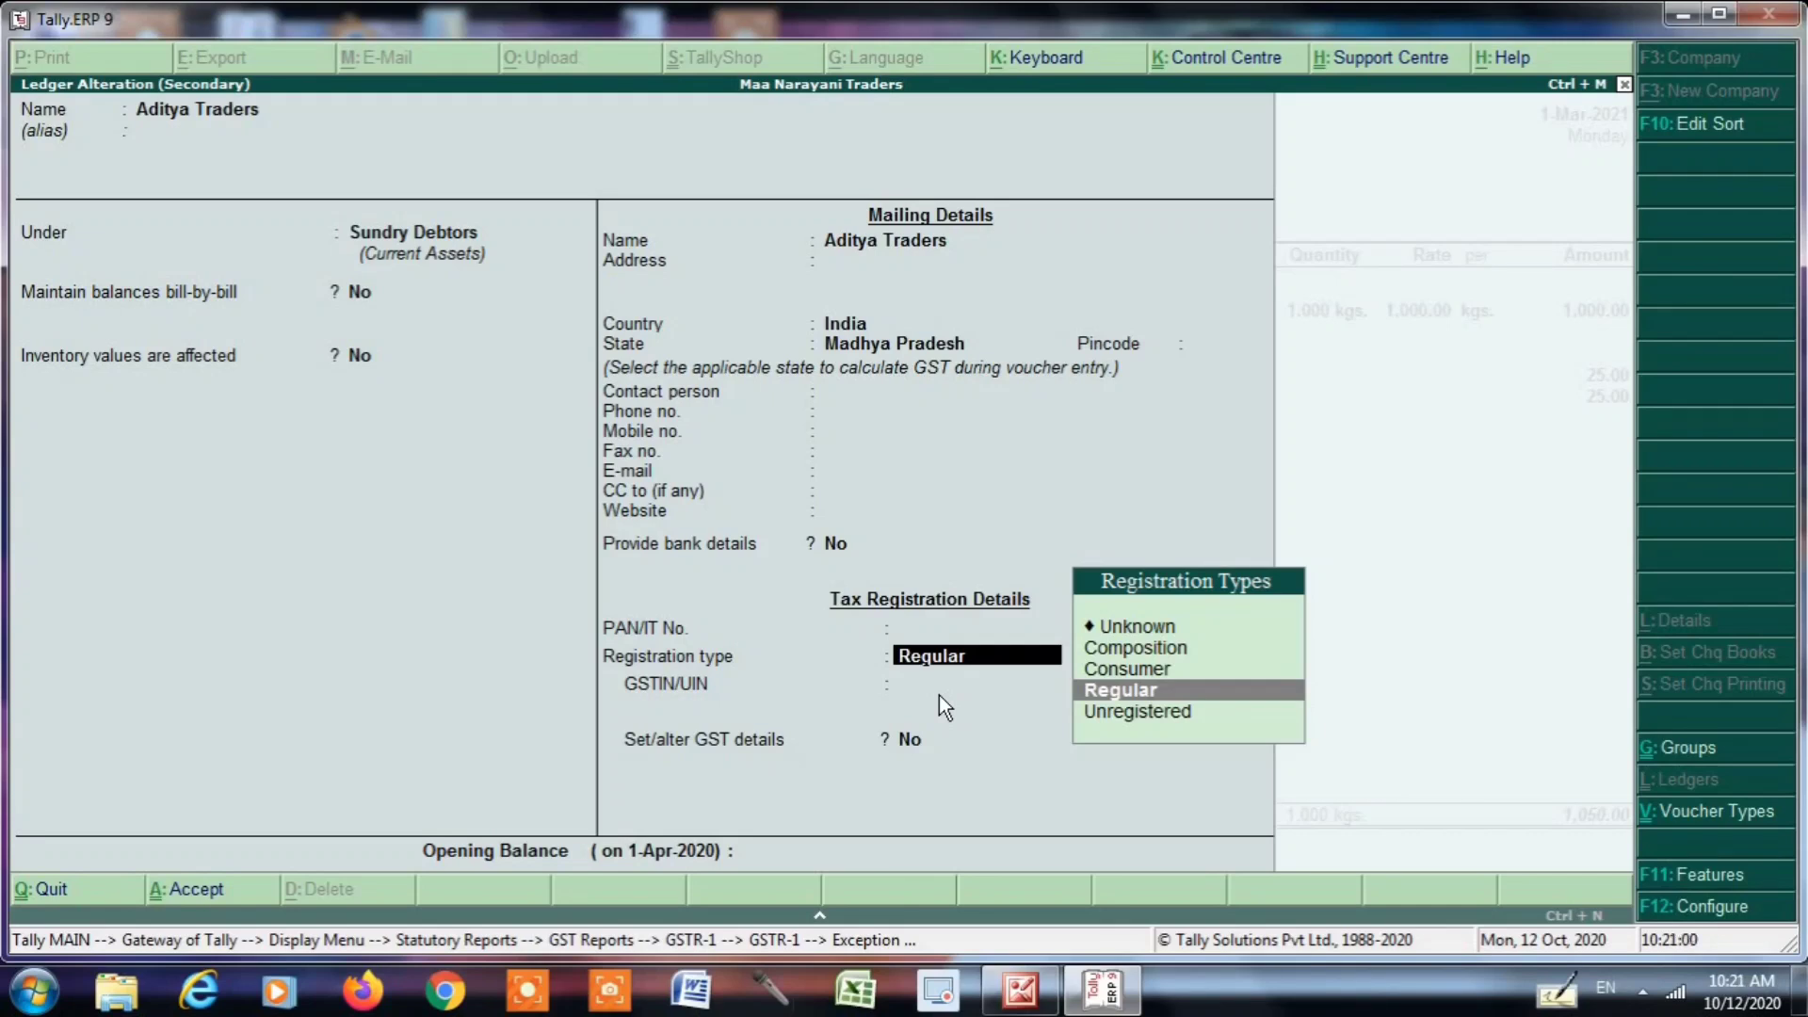
key(Down)
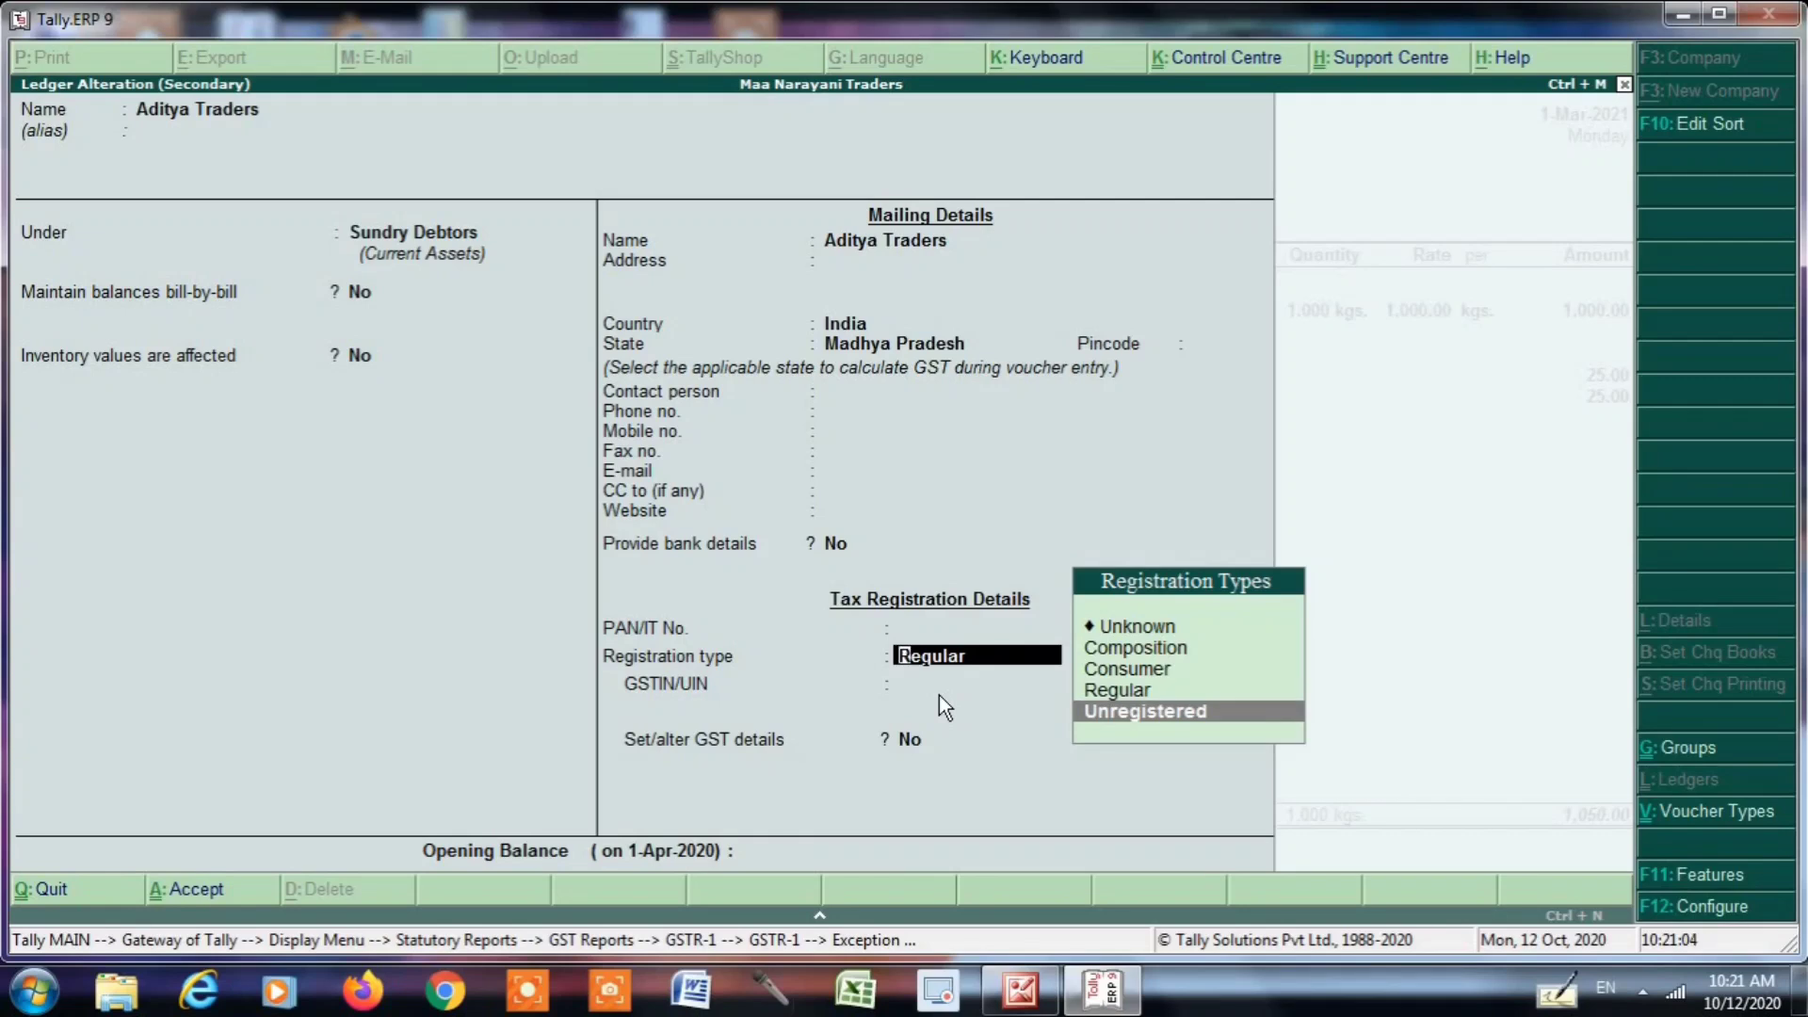
key(Return)
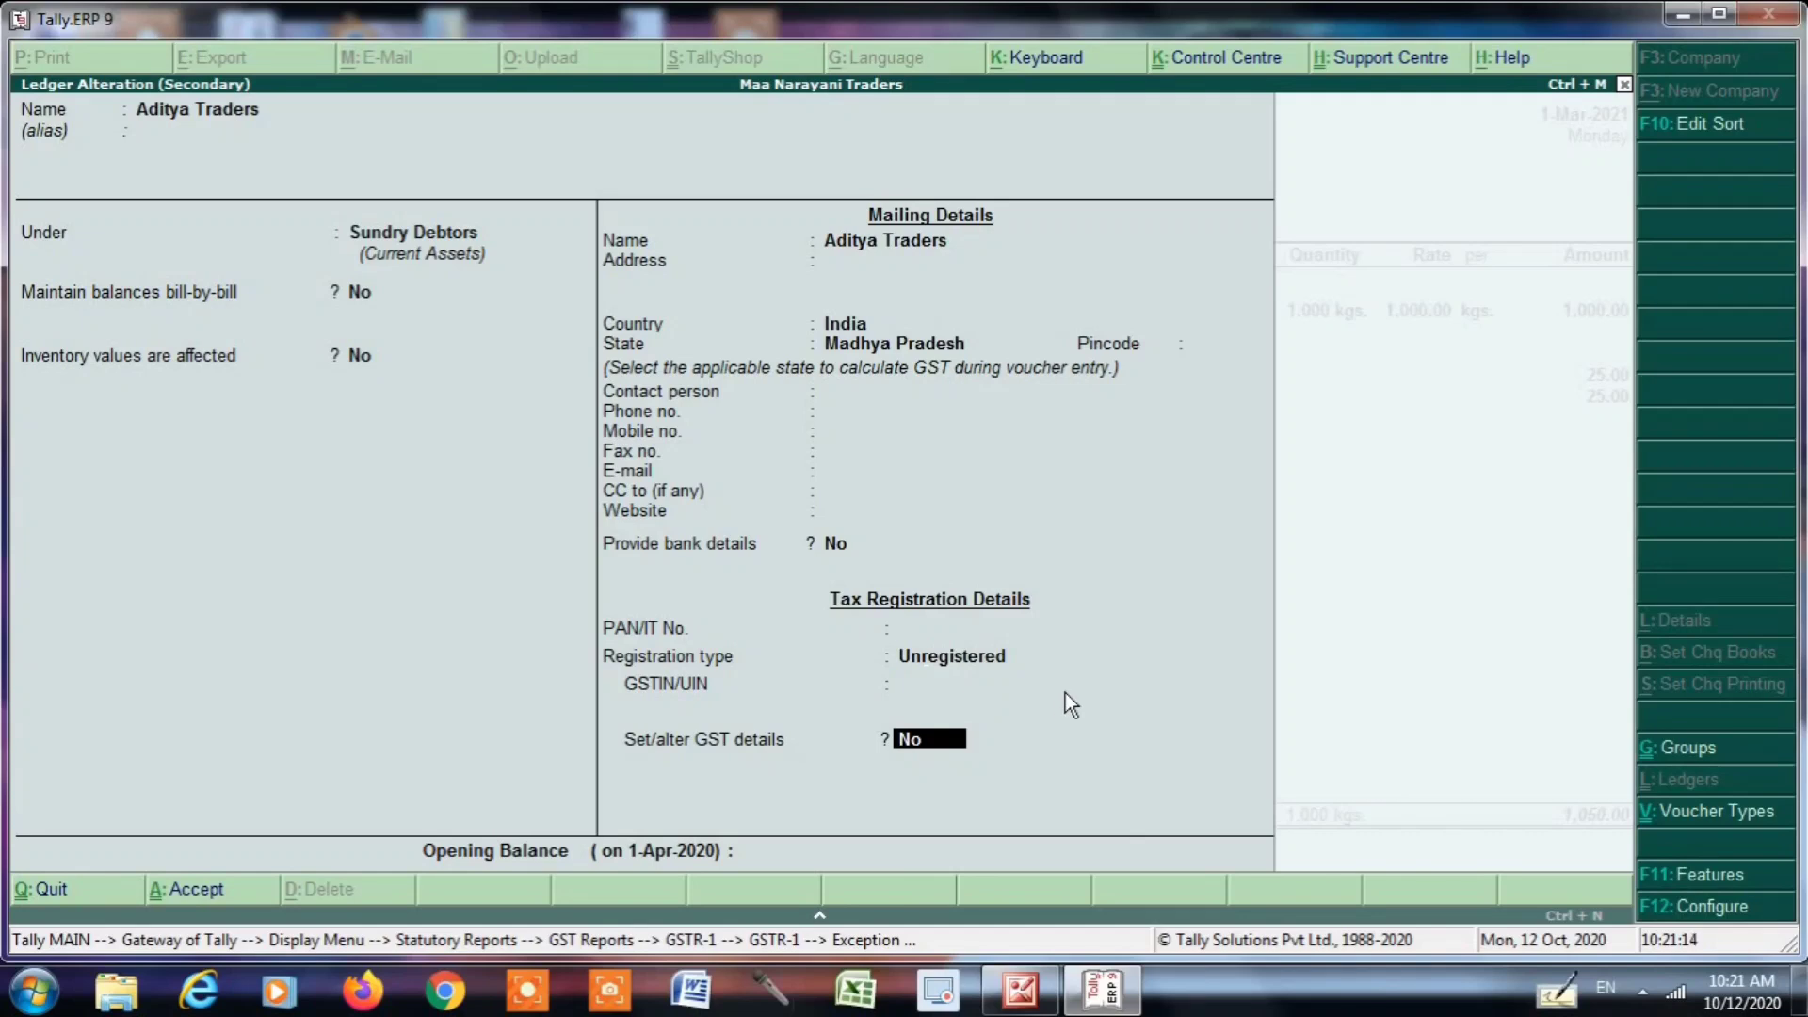
Recheck the ledger's registration type, keep Unregistered, and save the Aditya Traders ledger and its sales voucher
click(1015, 663)
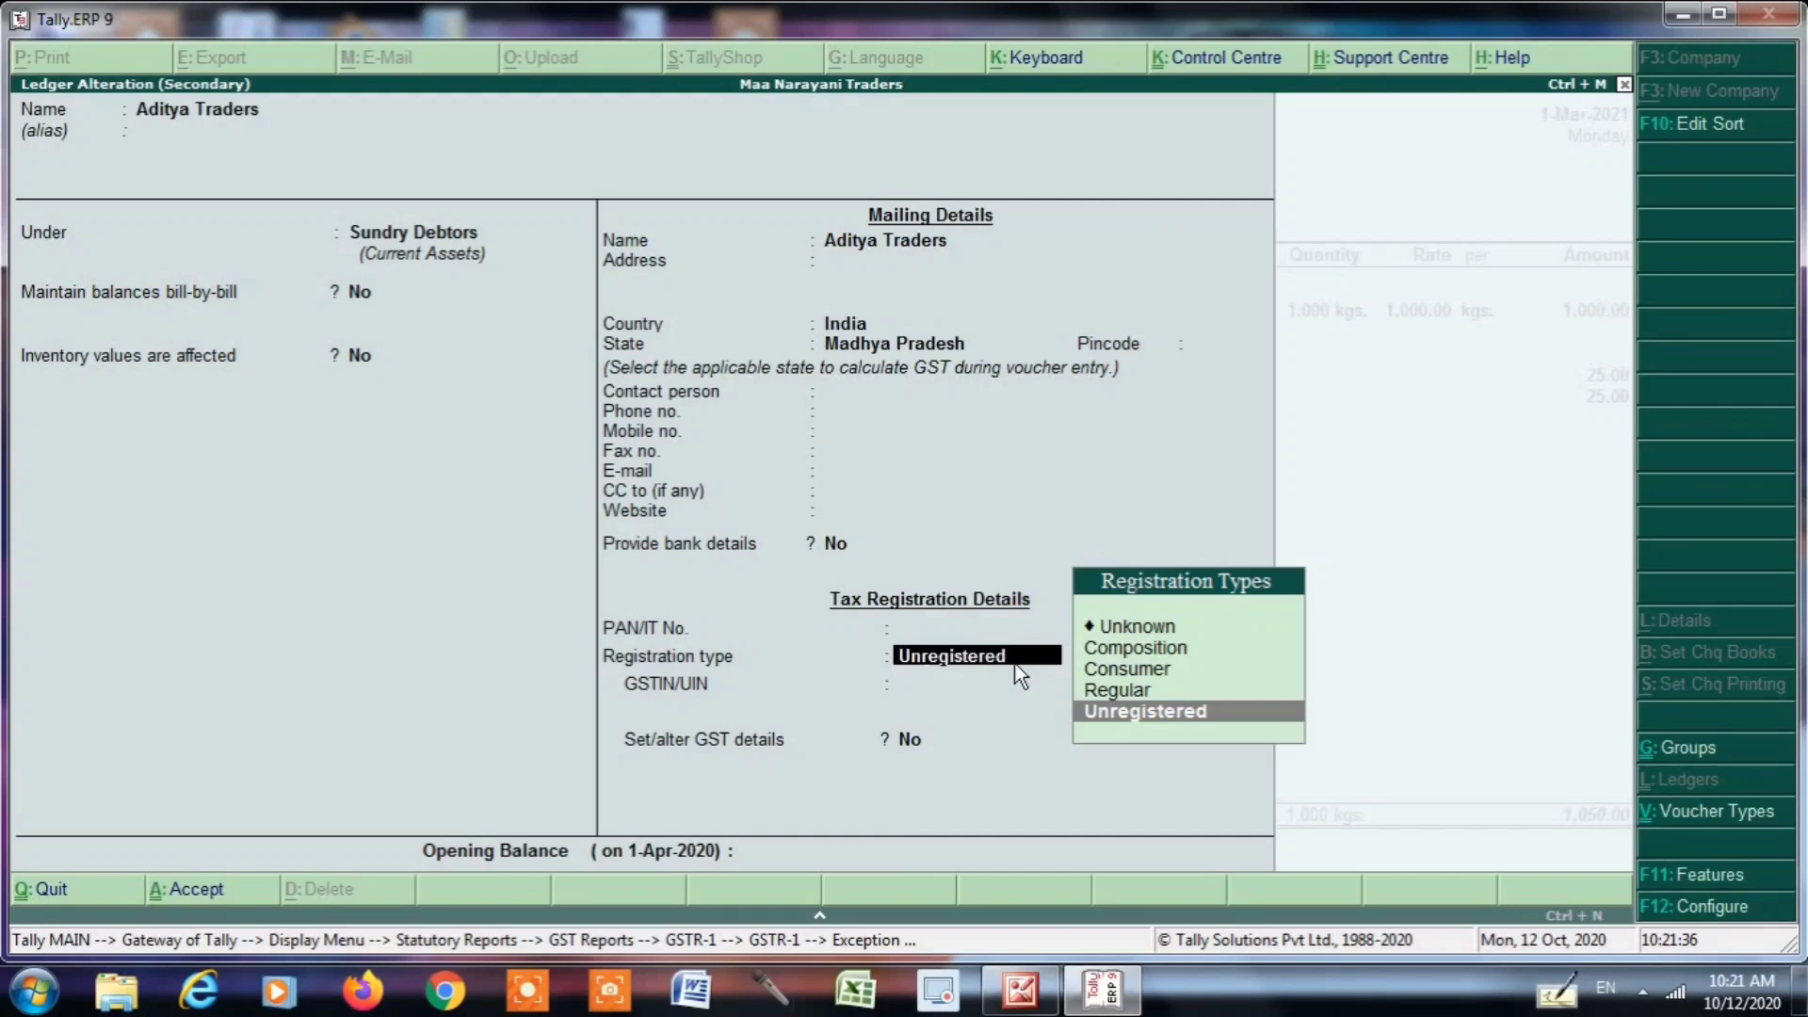
key(Return)
key(Return)
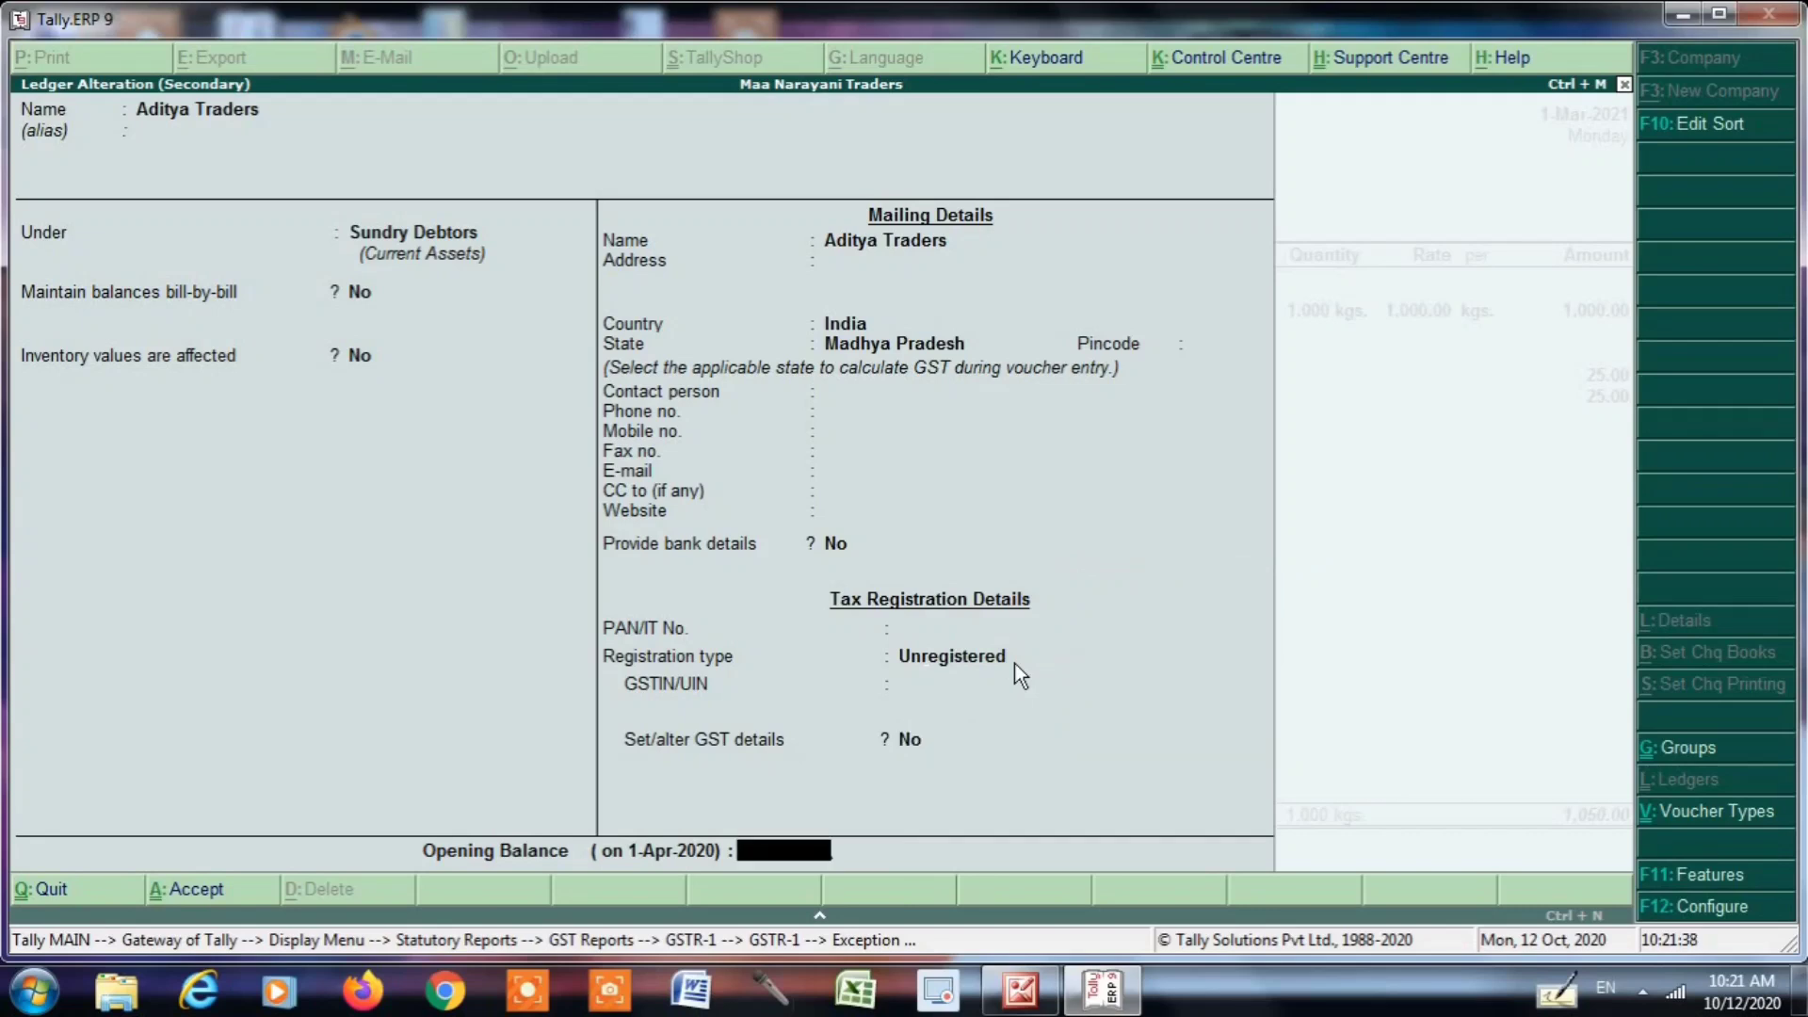
key(Return)
key(Return)
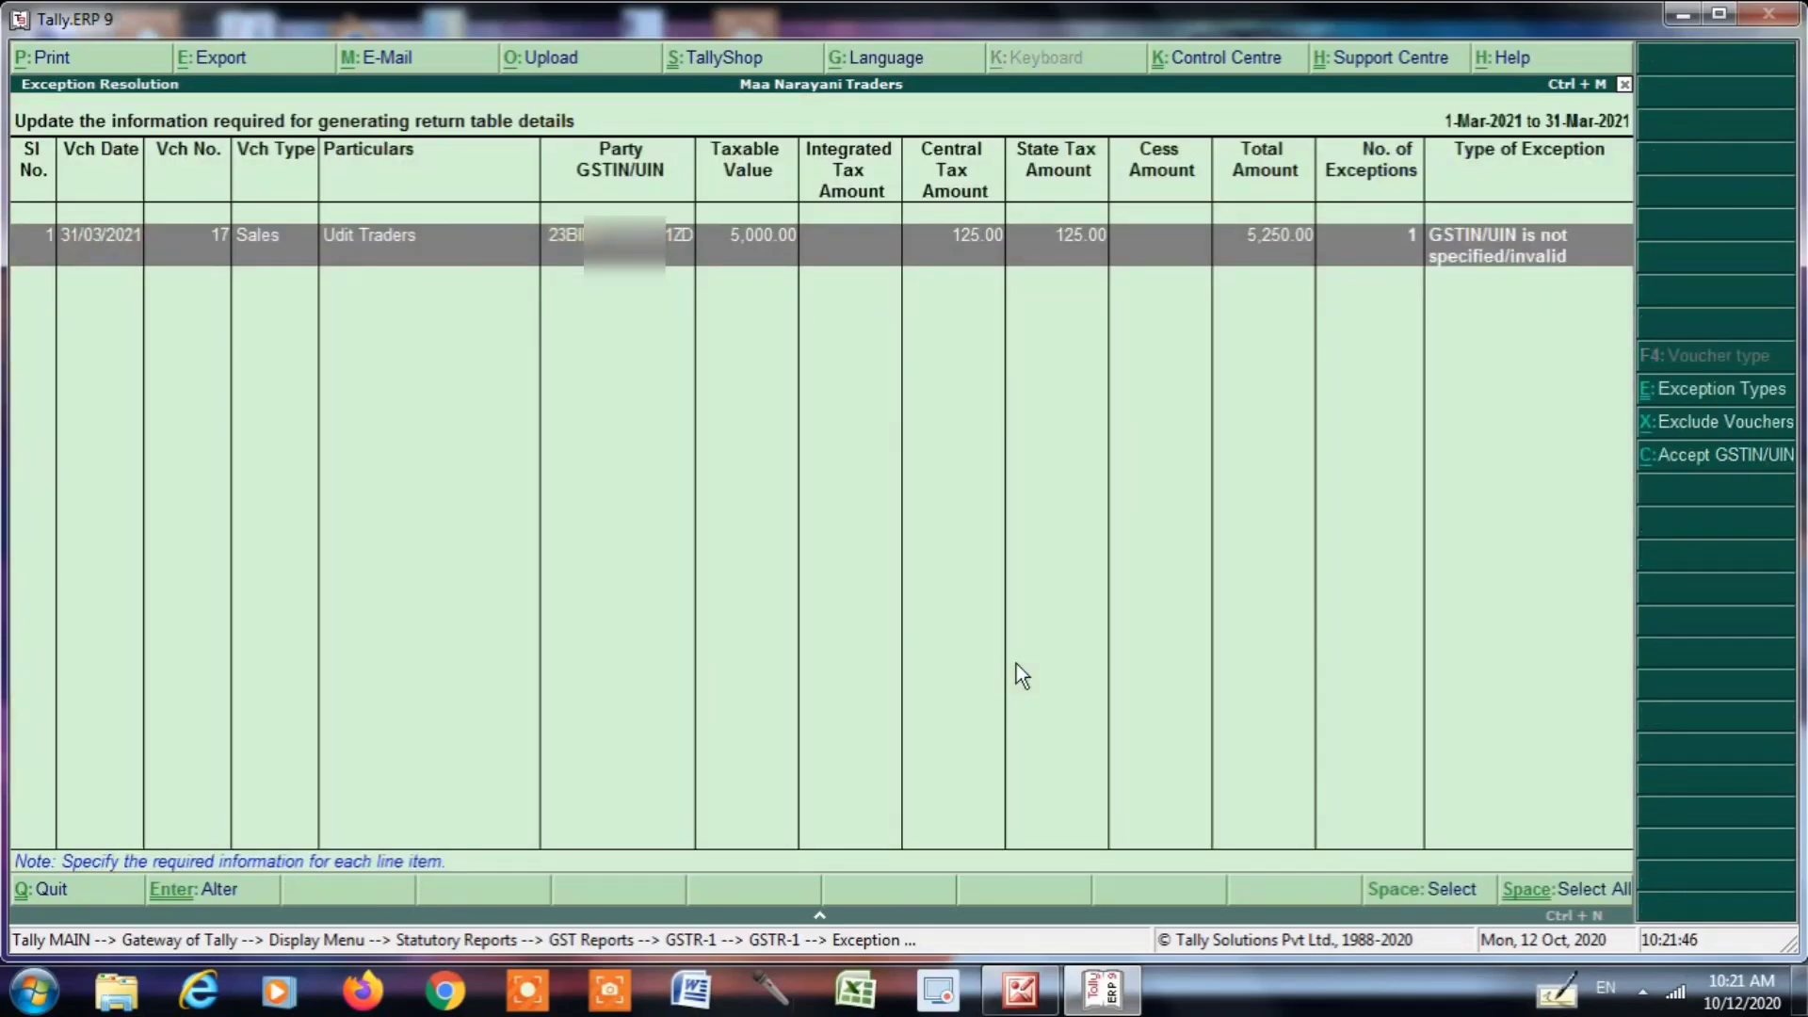
Return to the GSTR-1 summary and check Aditya Traders' sales voucher in the B2C(Small) Invoices register for 5% GST
key(Escape)
key(Escape)
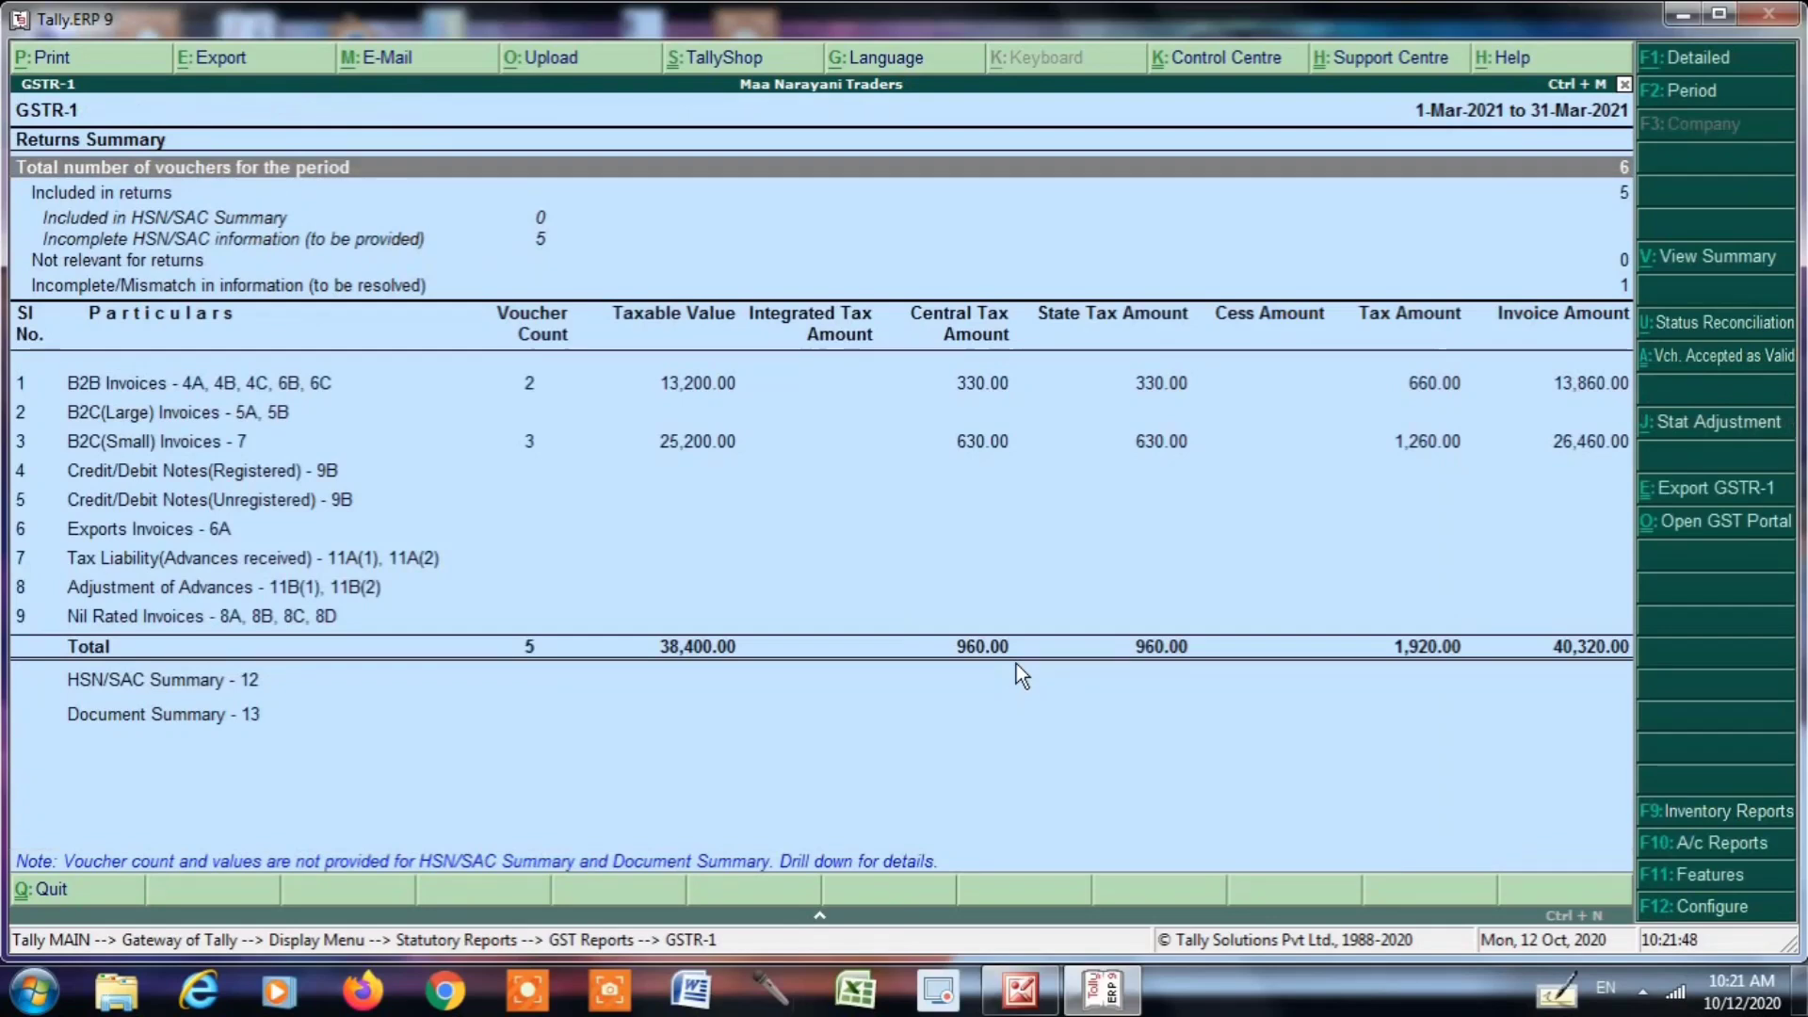
key(Down)
key(Down)
key(Down)
key(Down)
key(Down)
key(Down)
key(Down)
key(Return)
key(Return)
key(Return)
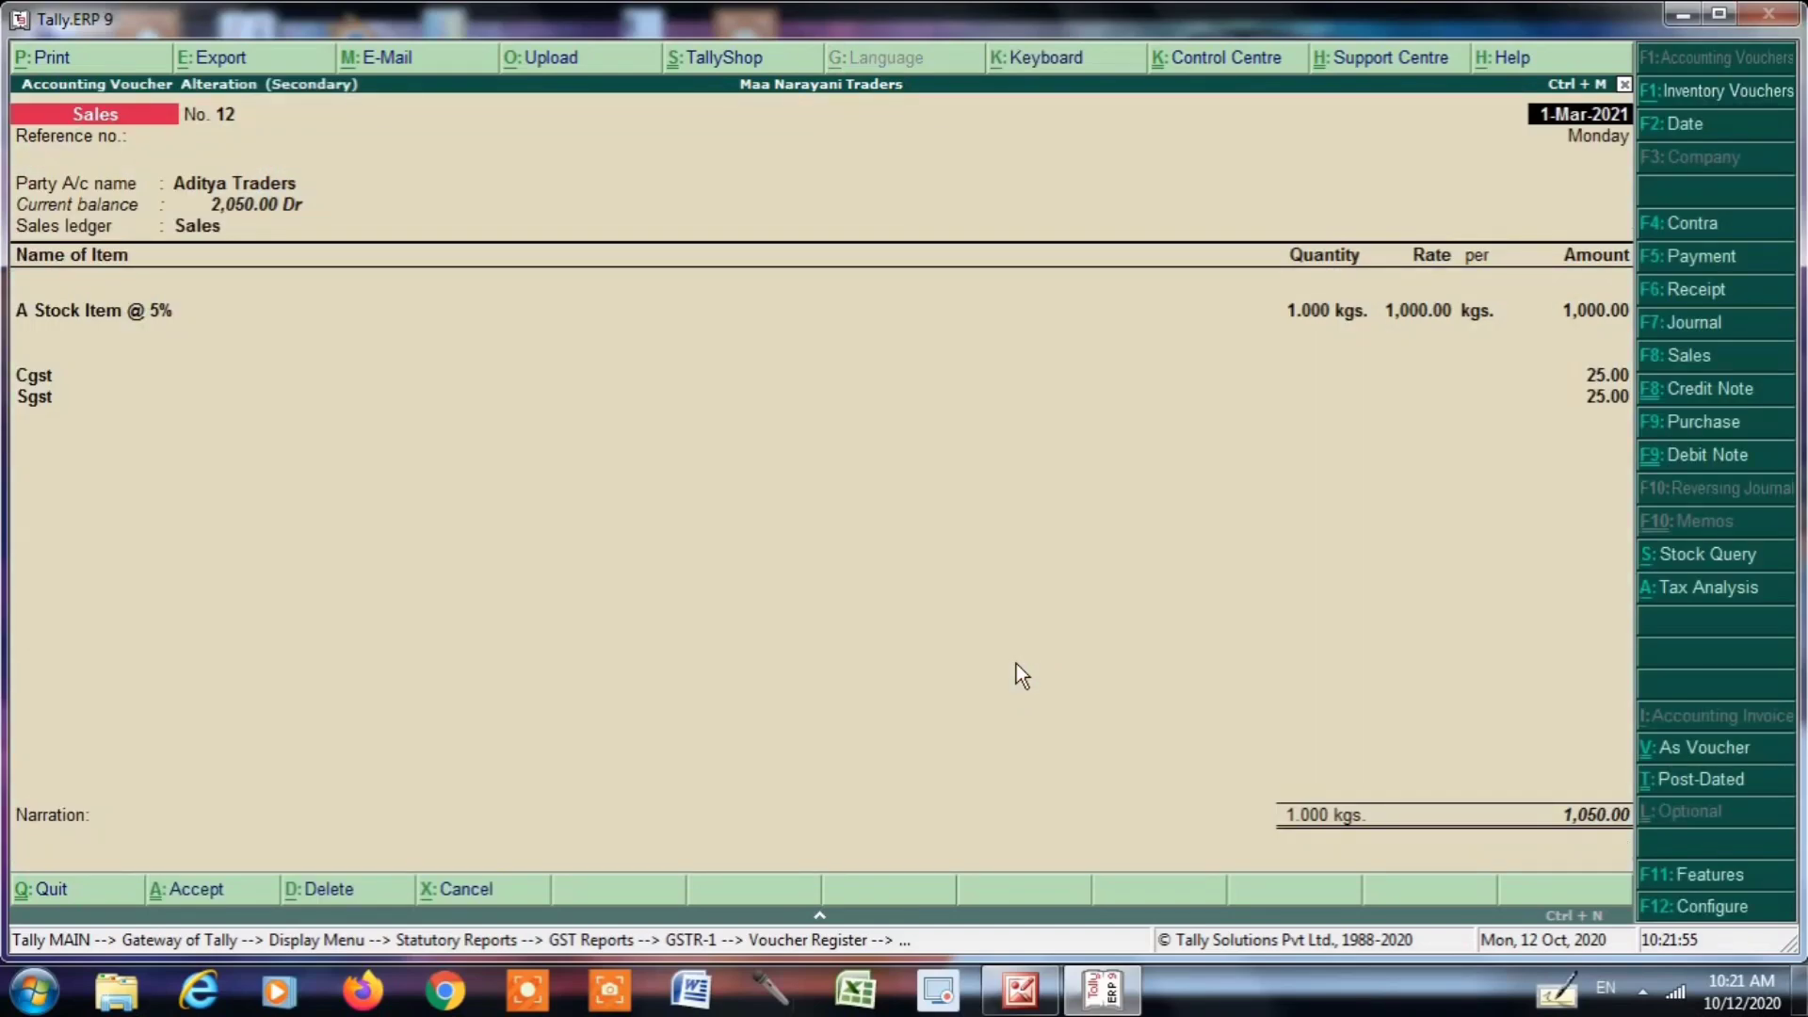
key(Escape)
key(y)
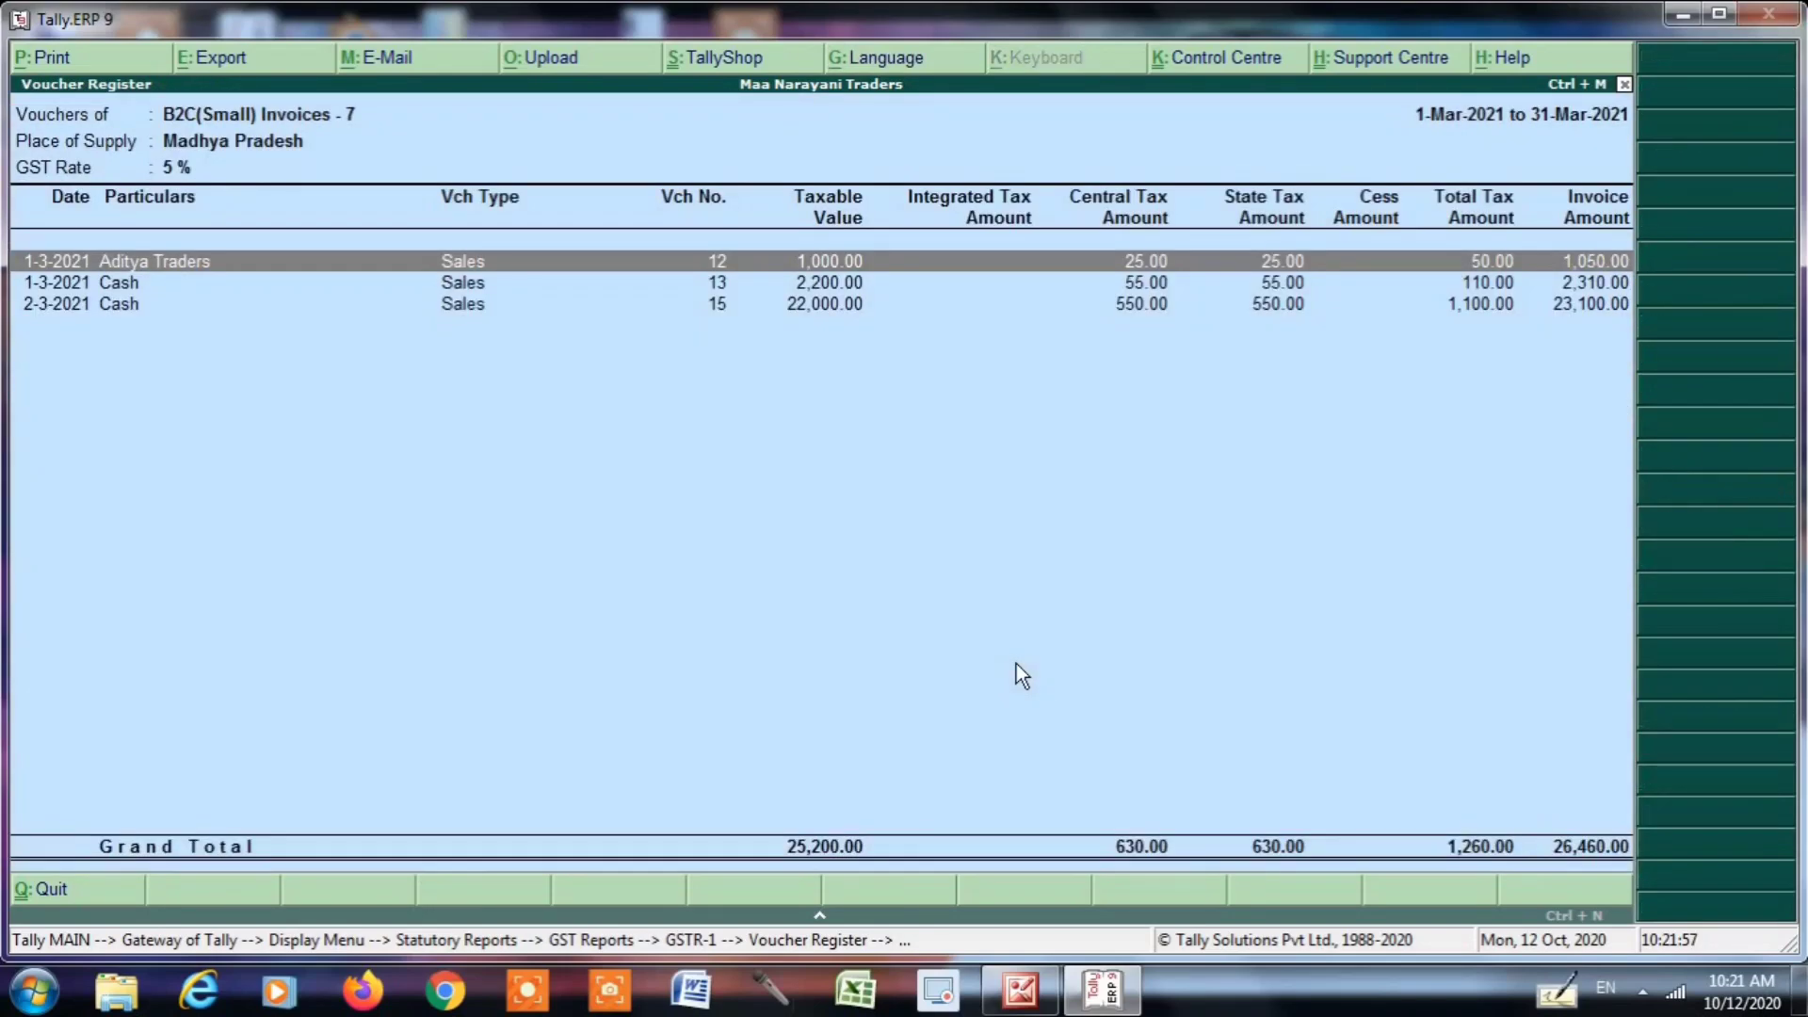
Return to the GSTR-1 summary and open the remaining incomplete/mismatch exception for table-wise details not provided
key(Escape)
key(Escape)
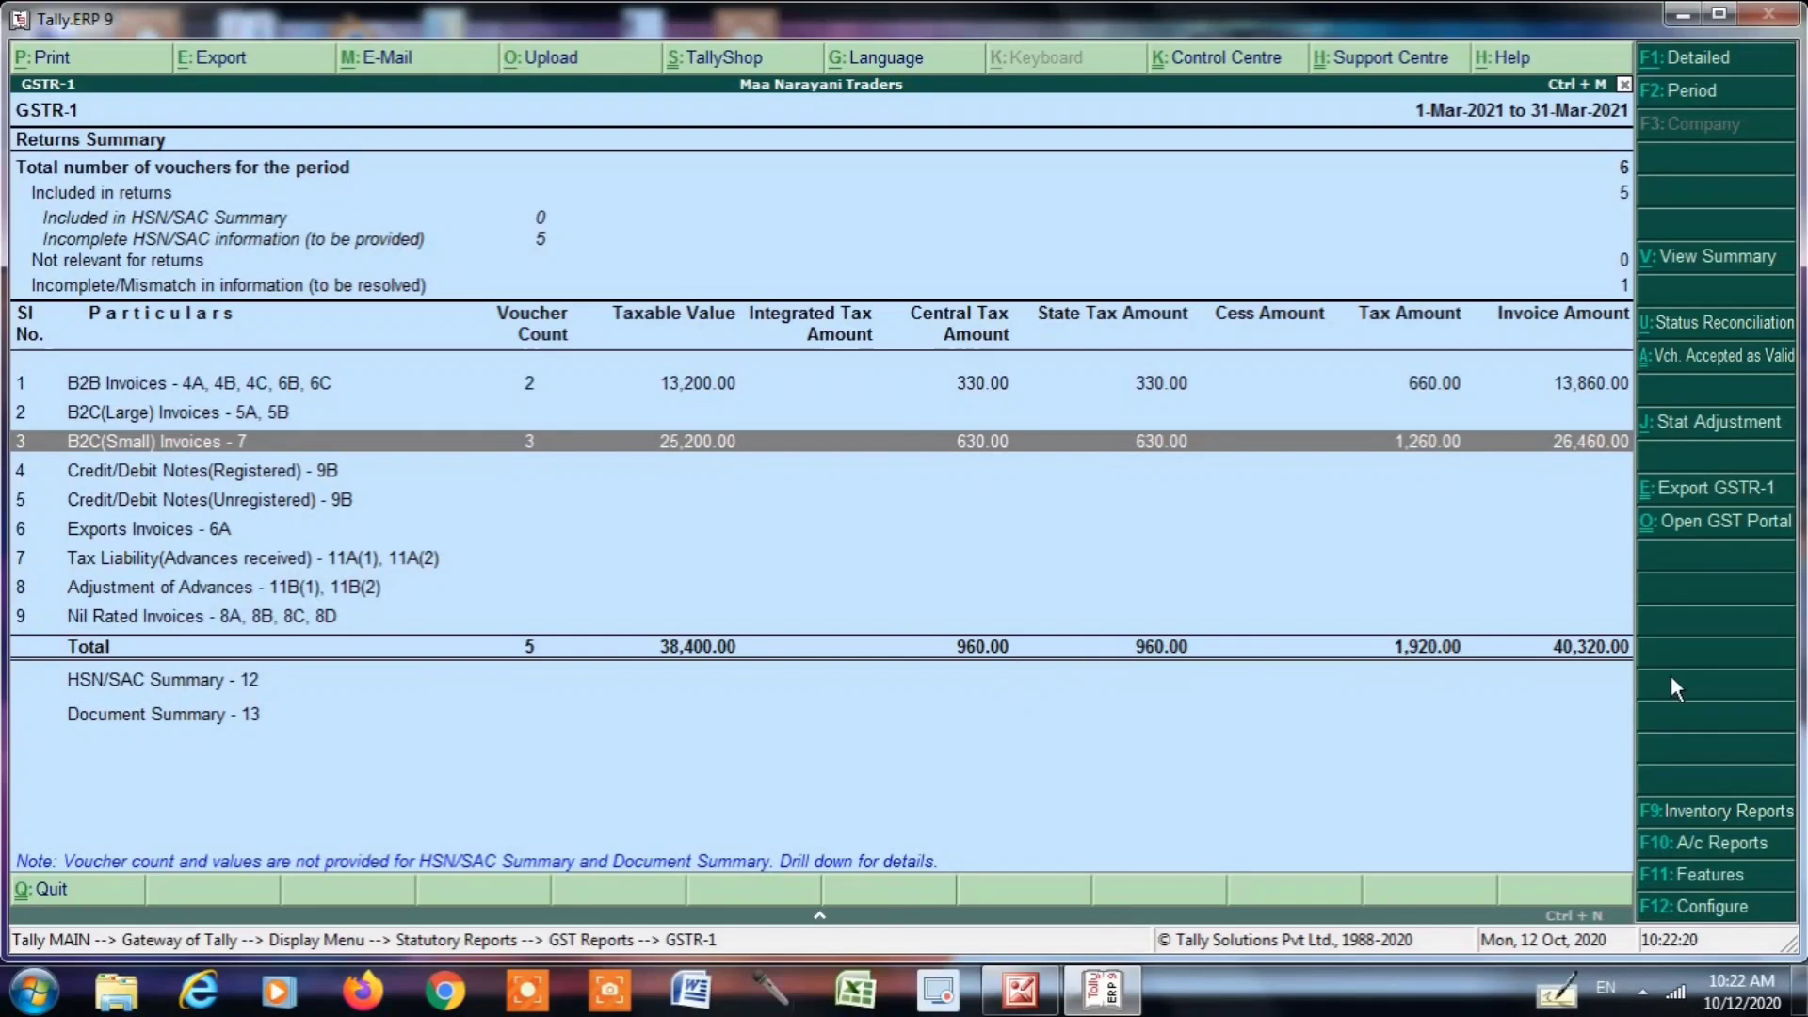
click(1613, 284)
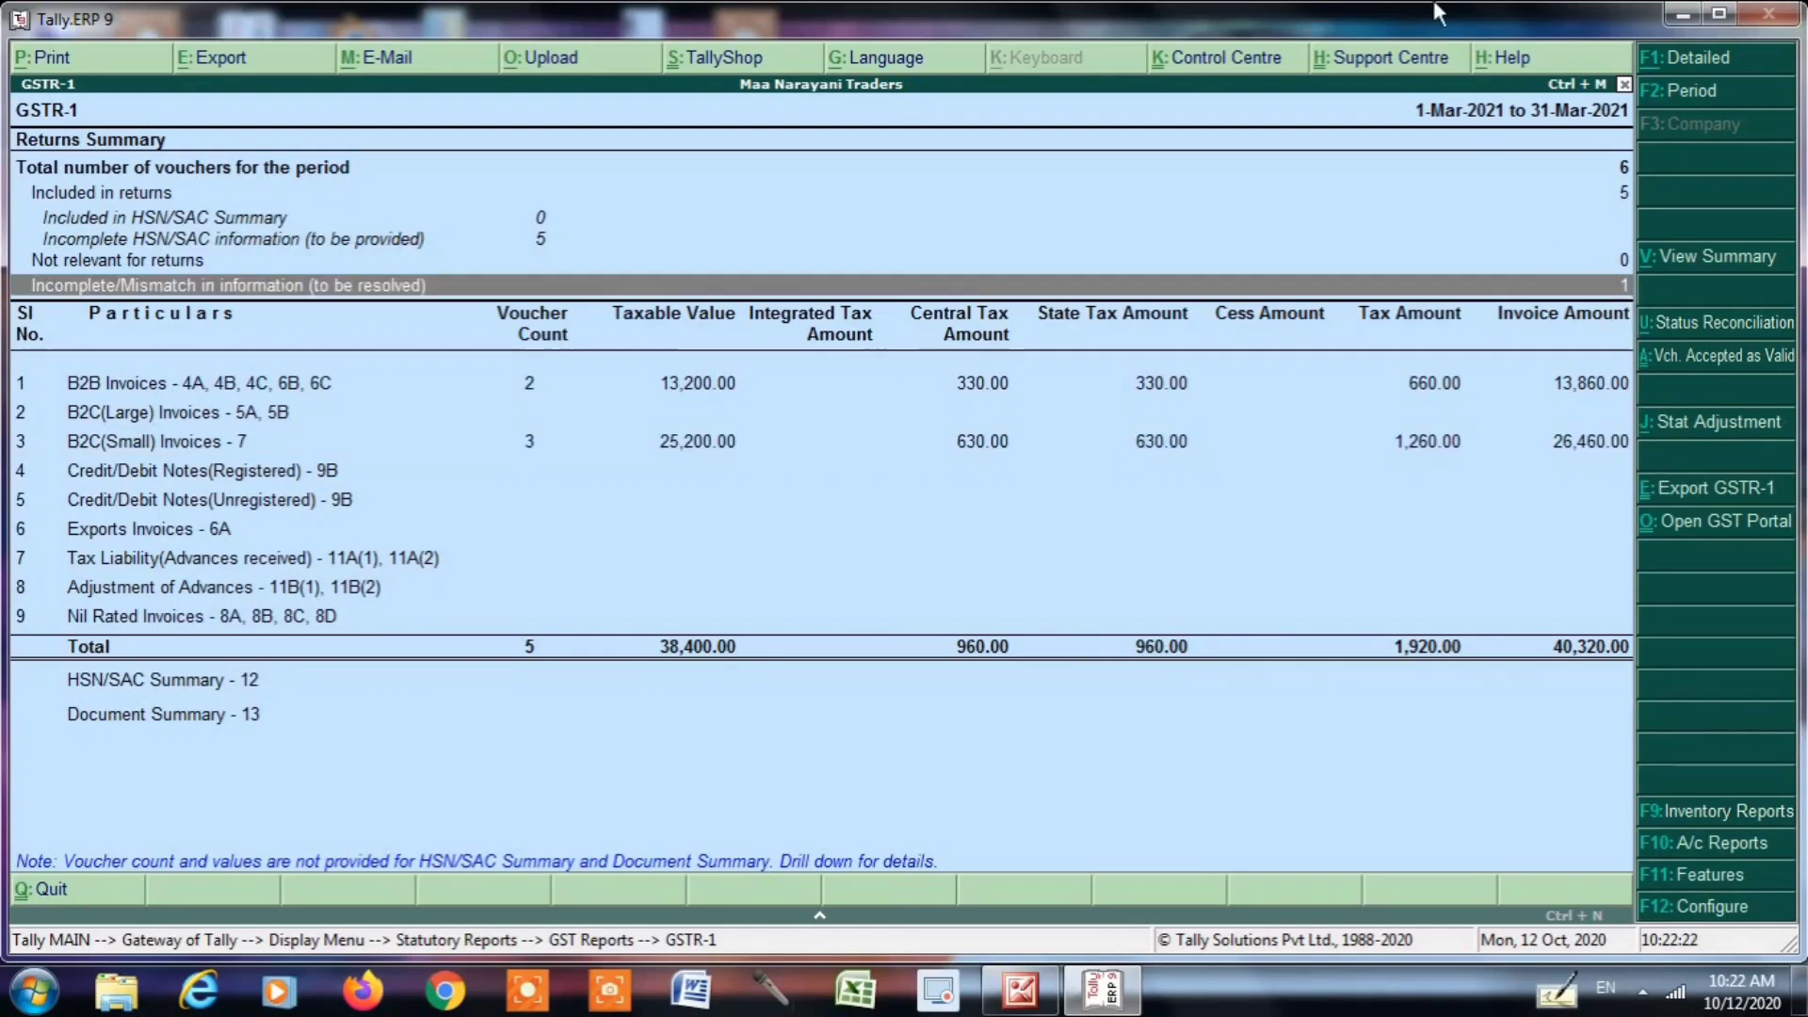
key(Return)
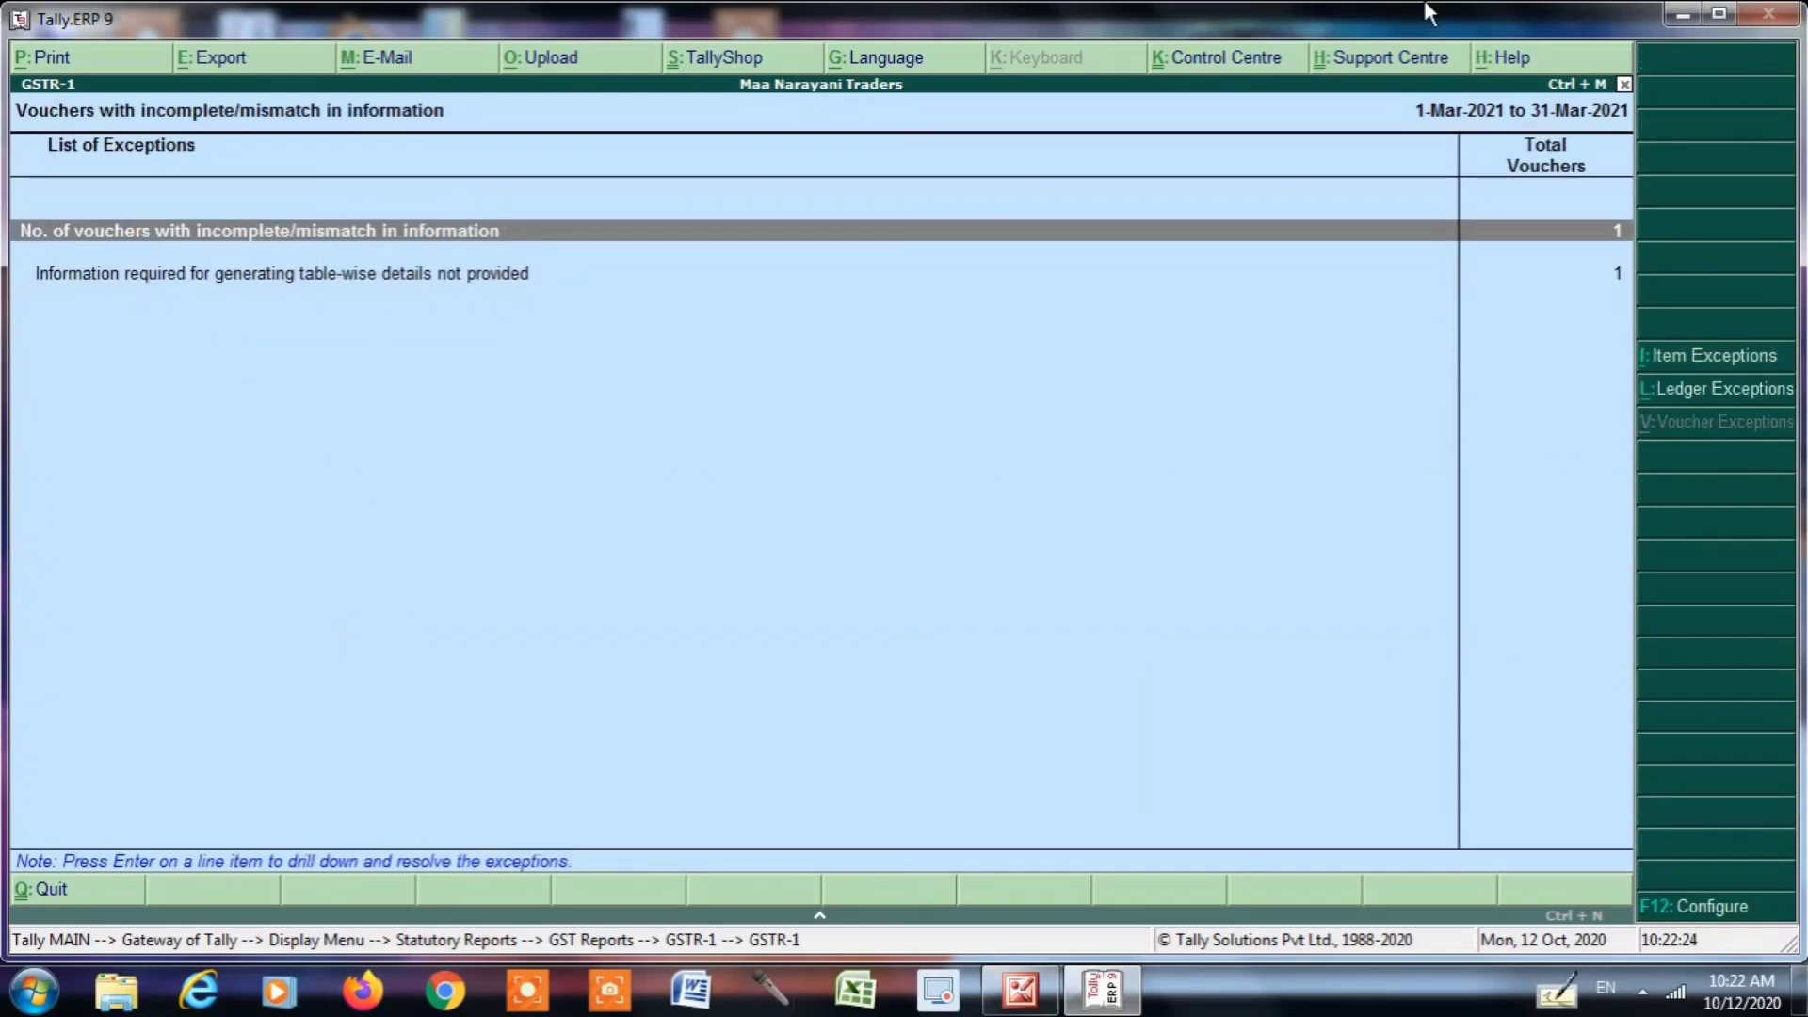
key(Down)
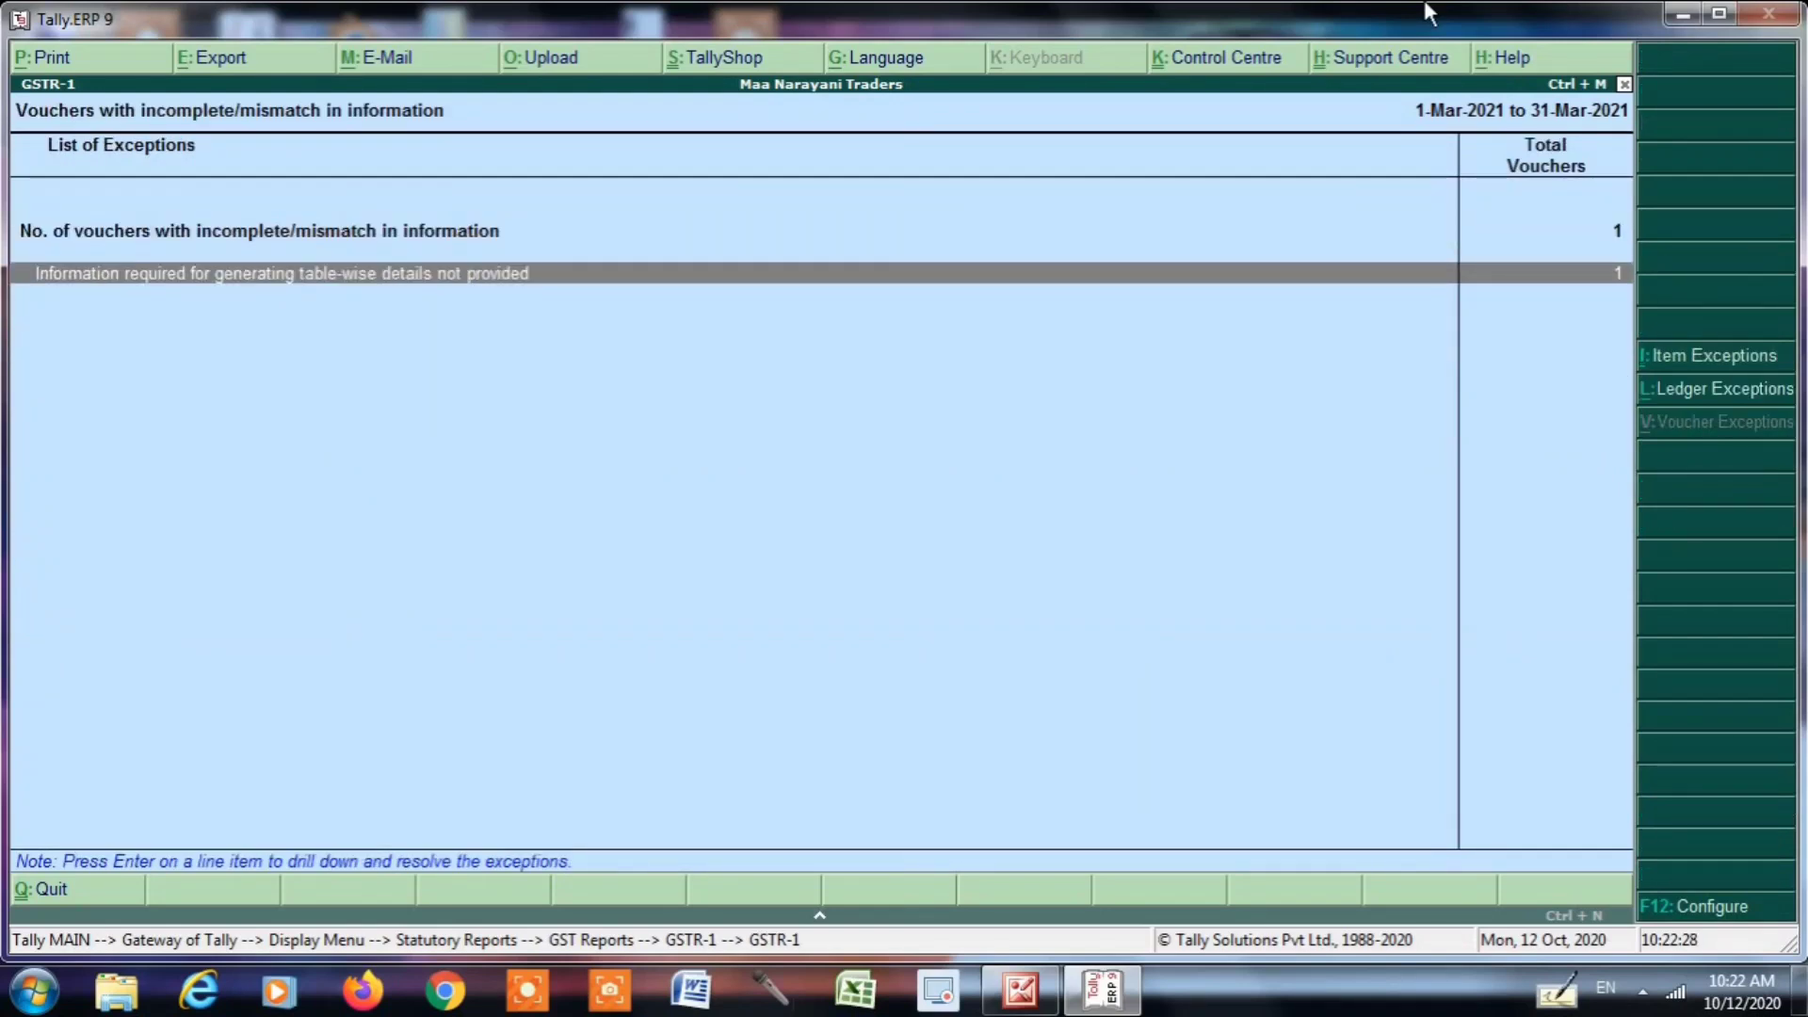
key(Return)
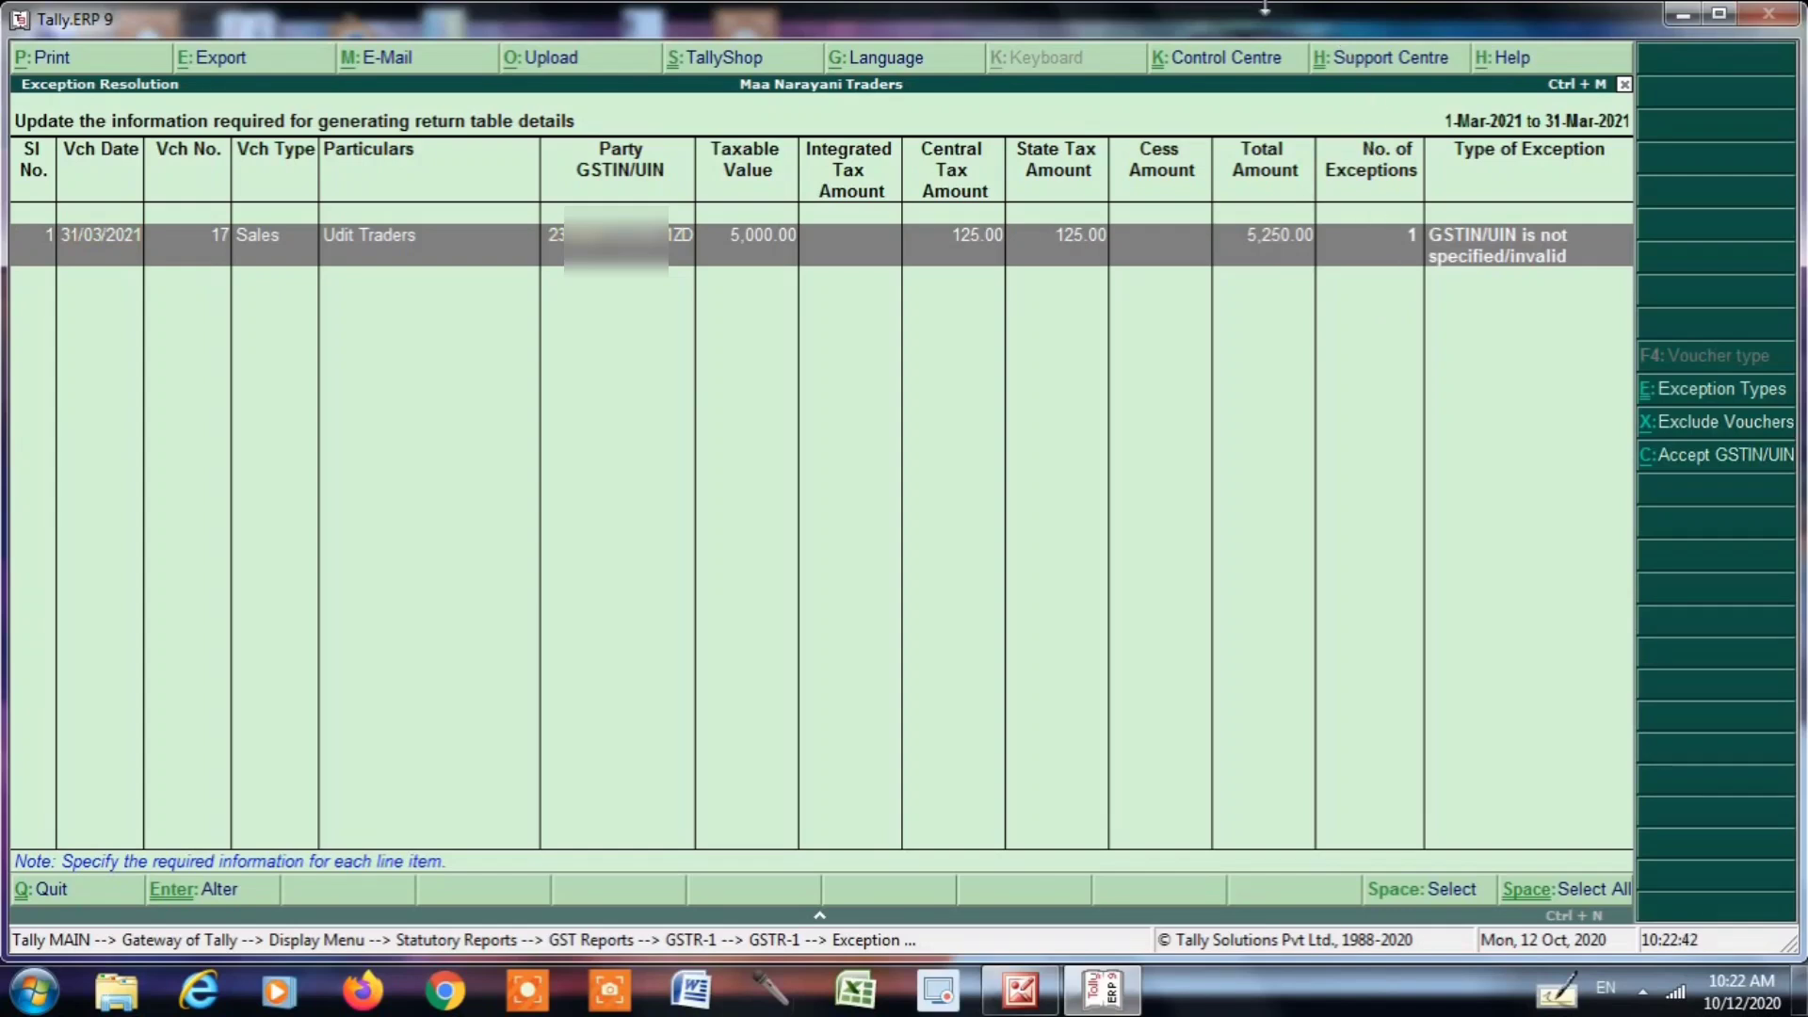
Open Udit Traders' sales voucher from the exception list and open its party ledger for alteration
key(Return)
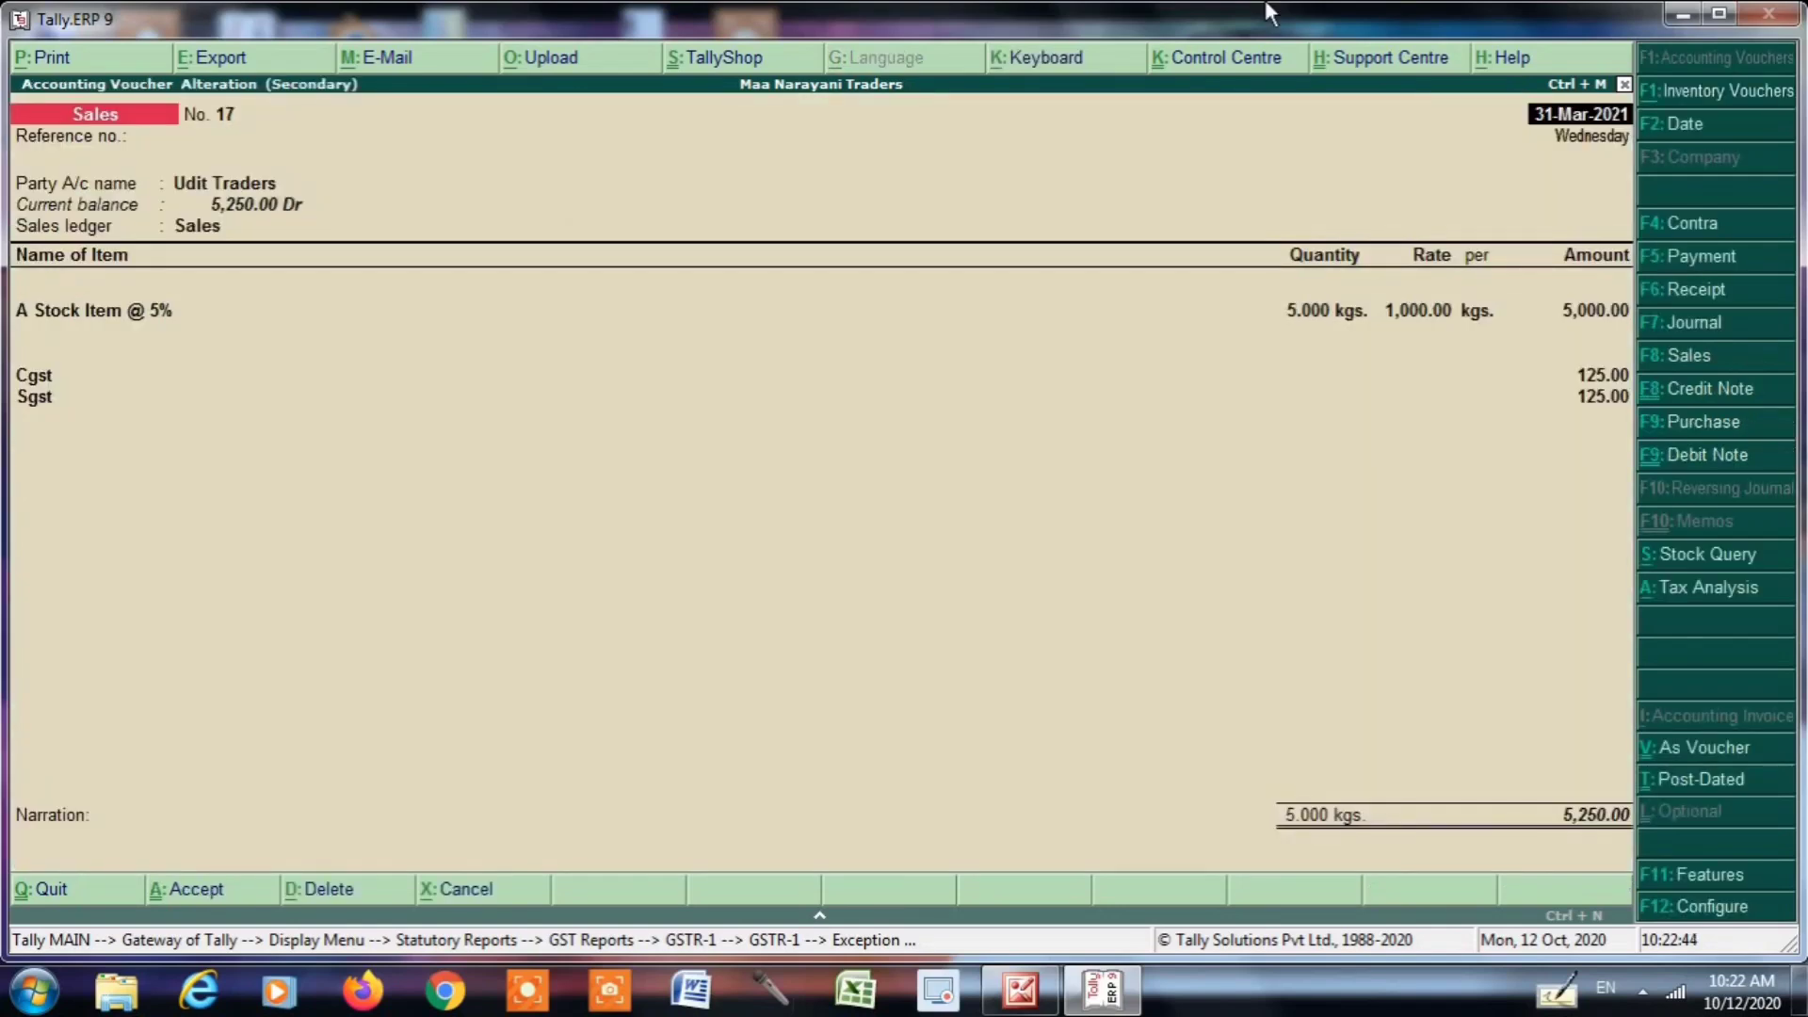
key(Return)
key(Return)
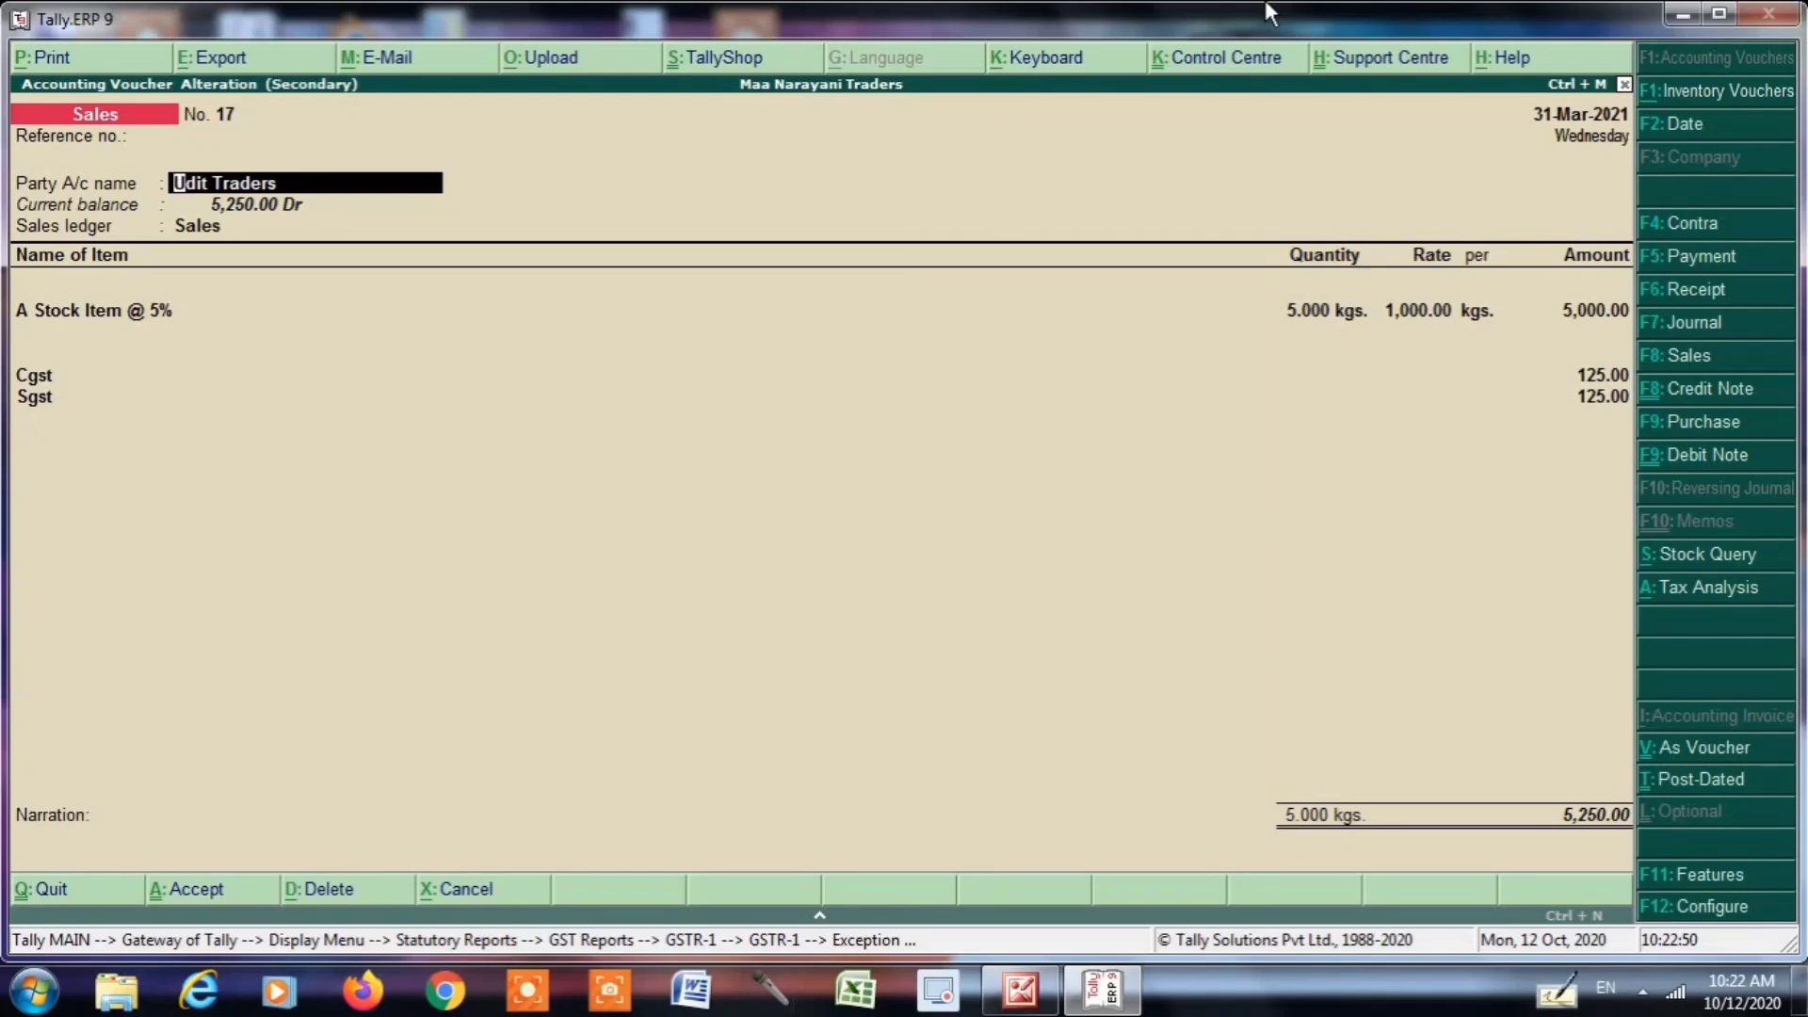
key(ctrl+Return)
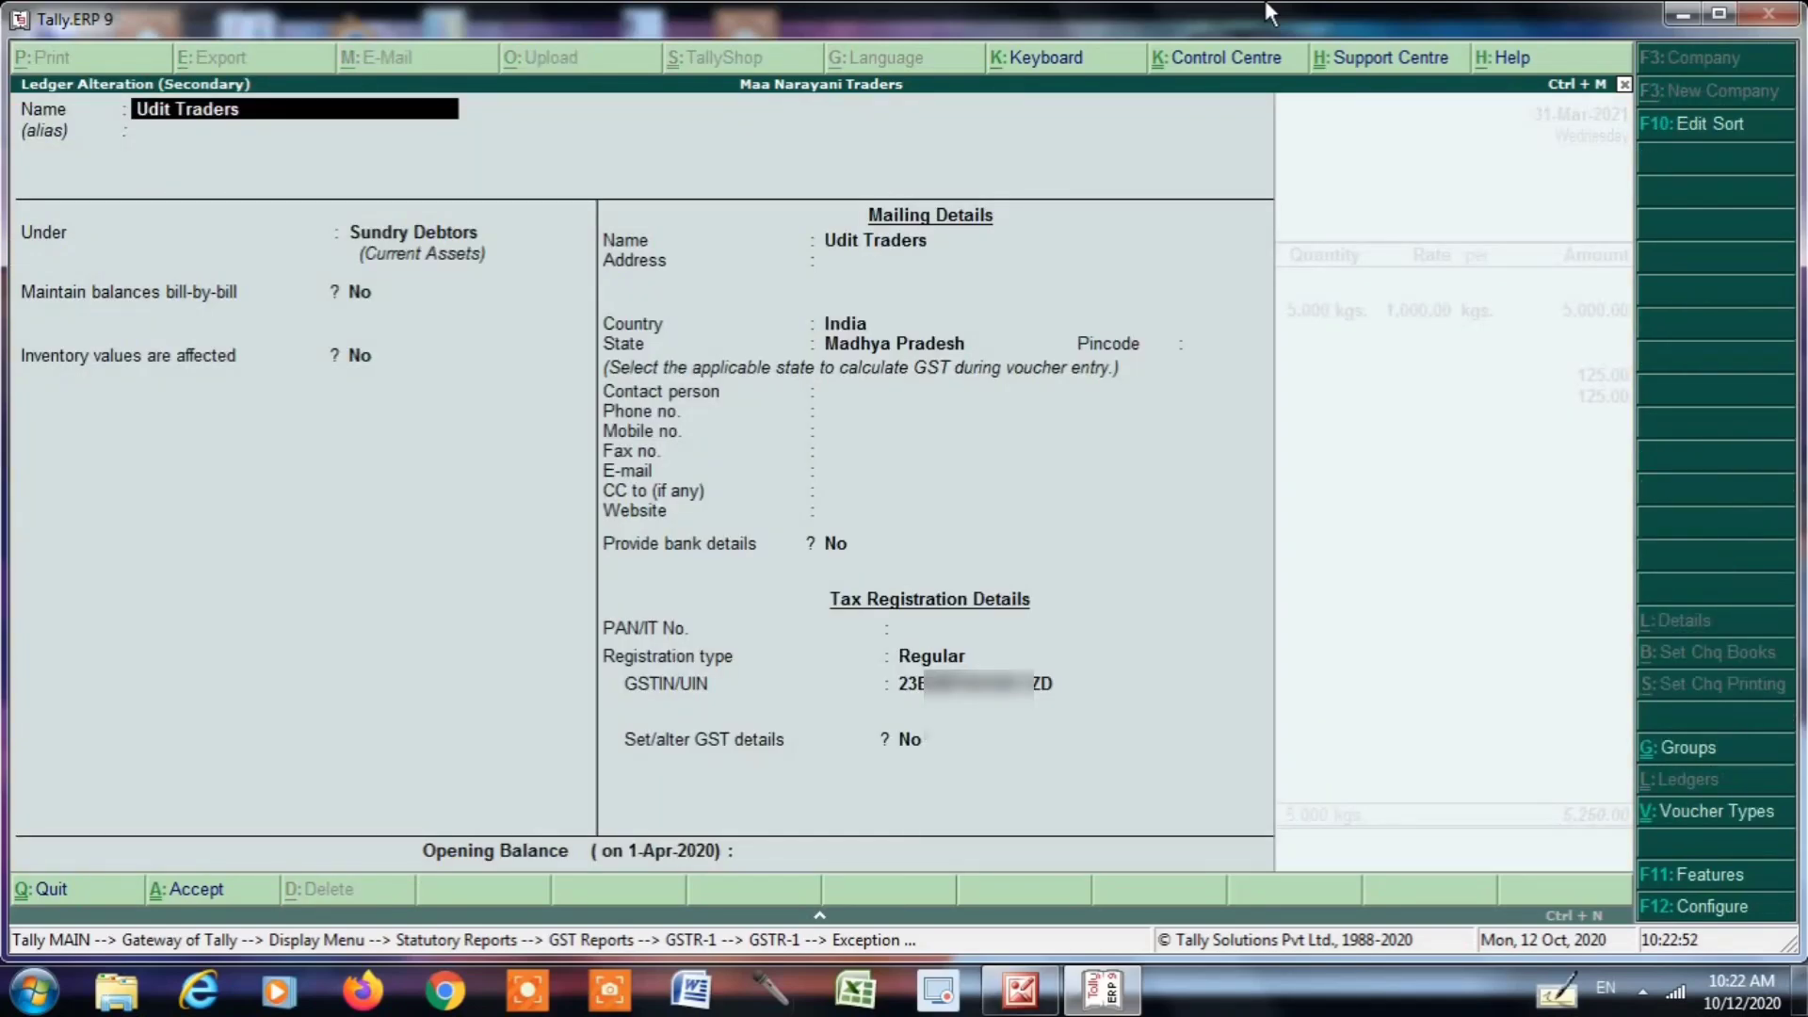
Correct the last character of the GSTIN/UIN in the Udit Traders ledger's tax registration details, keeping the registration type Regular
key(Return)
key(Return)
key(Return)
key(Return)
key(Return)
key(Return)
key(Return)
key(Return)
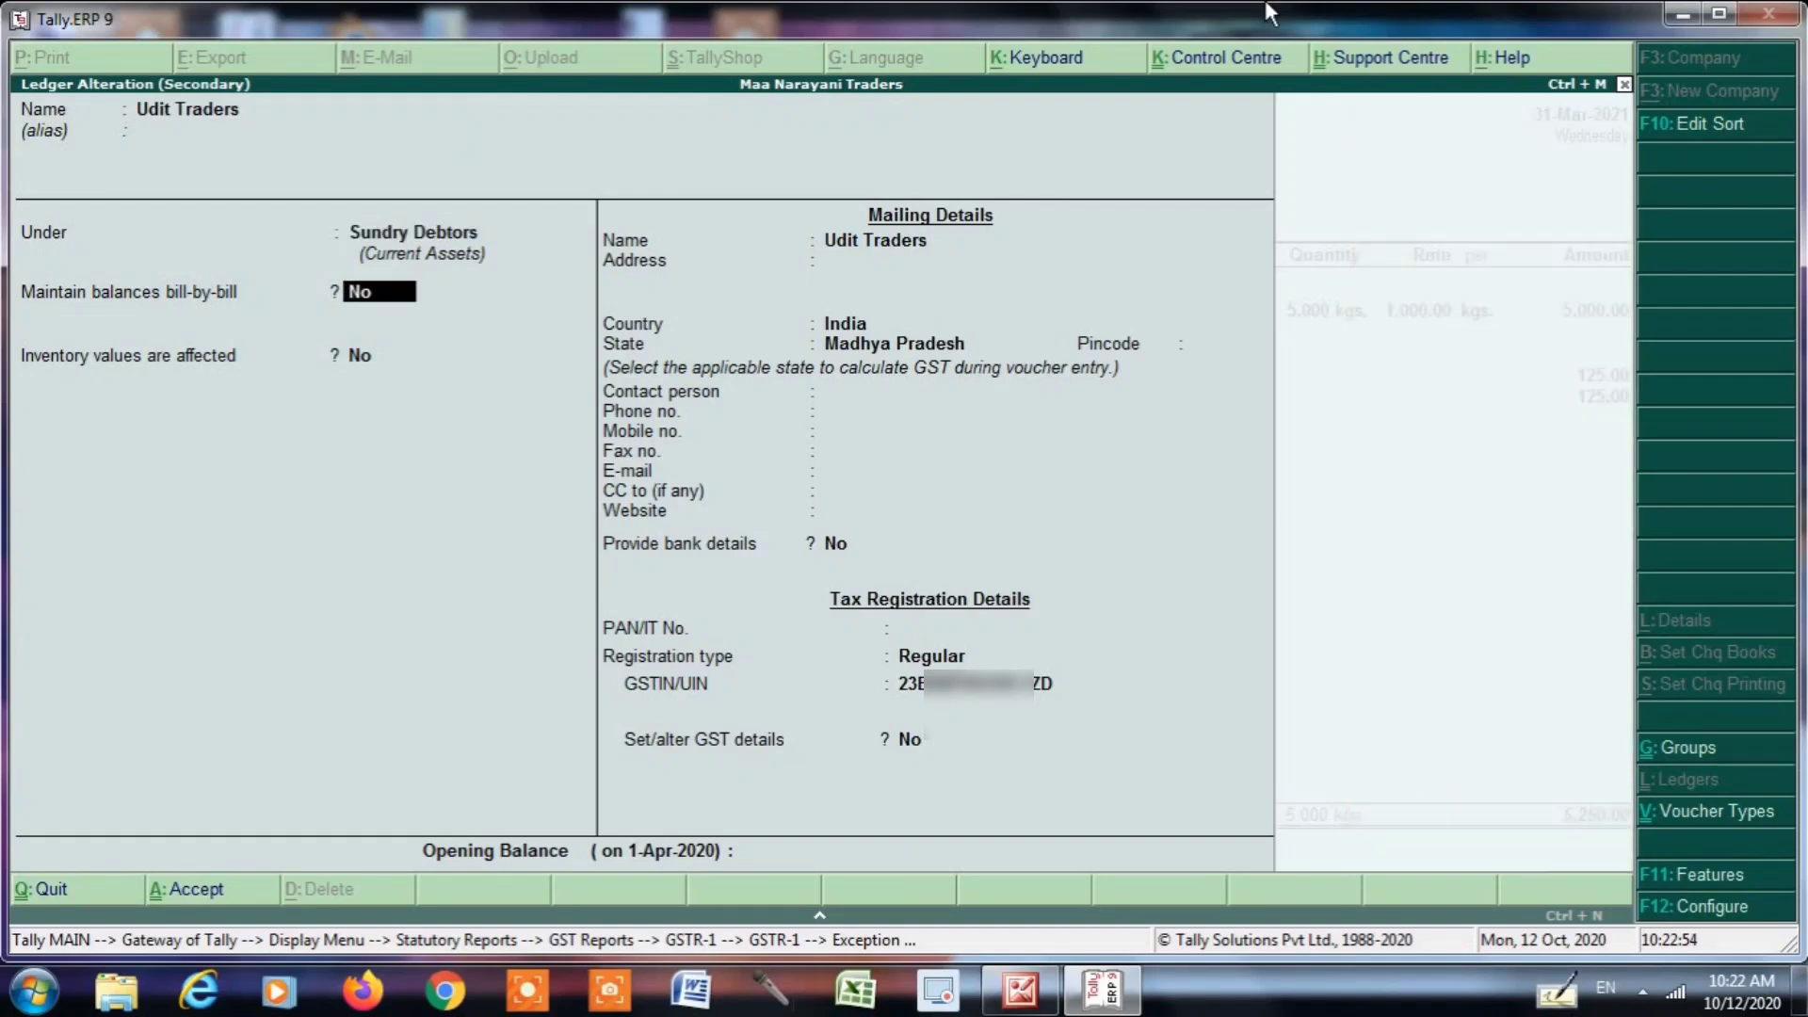
key(Return)
key(Return)
key(Return)
key(Return)
key(Return)
key(Return)
key(Return)
key(Return)
key(Return)
key(Return)
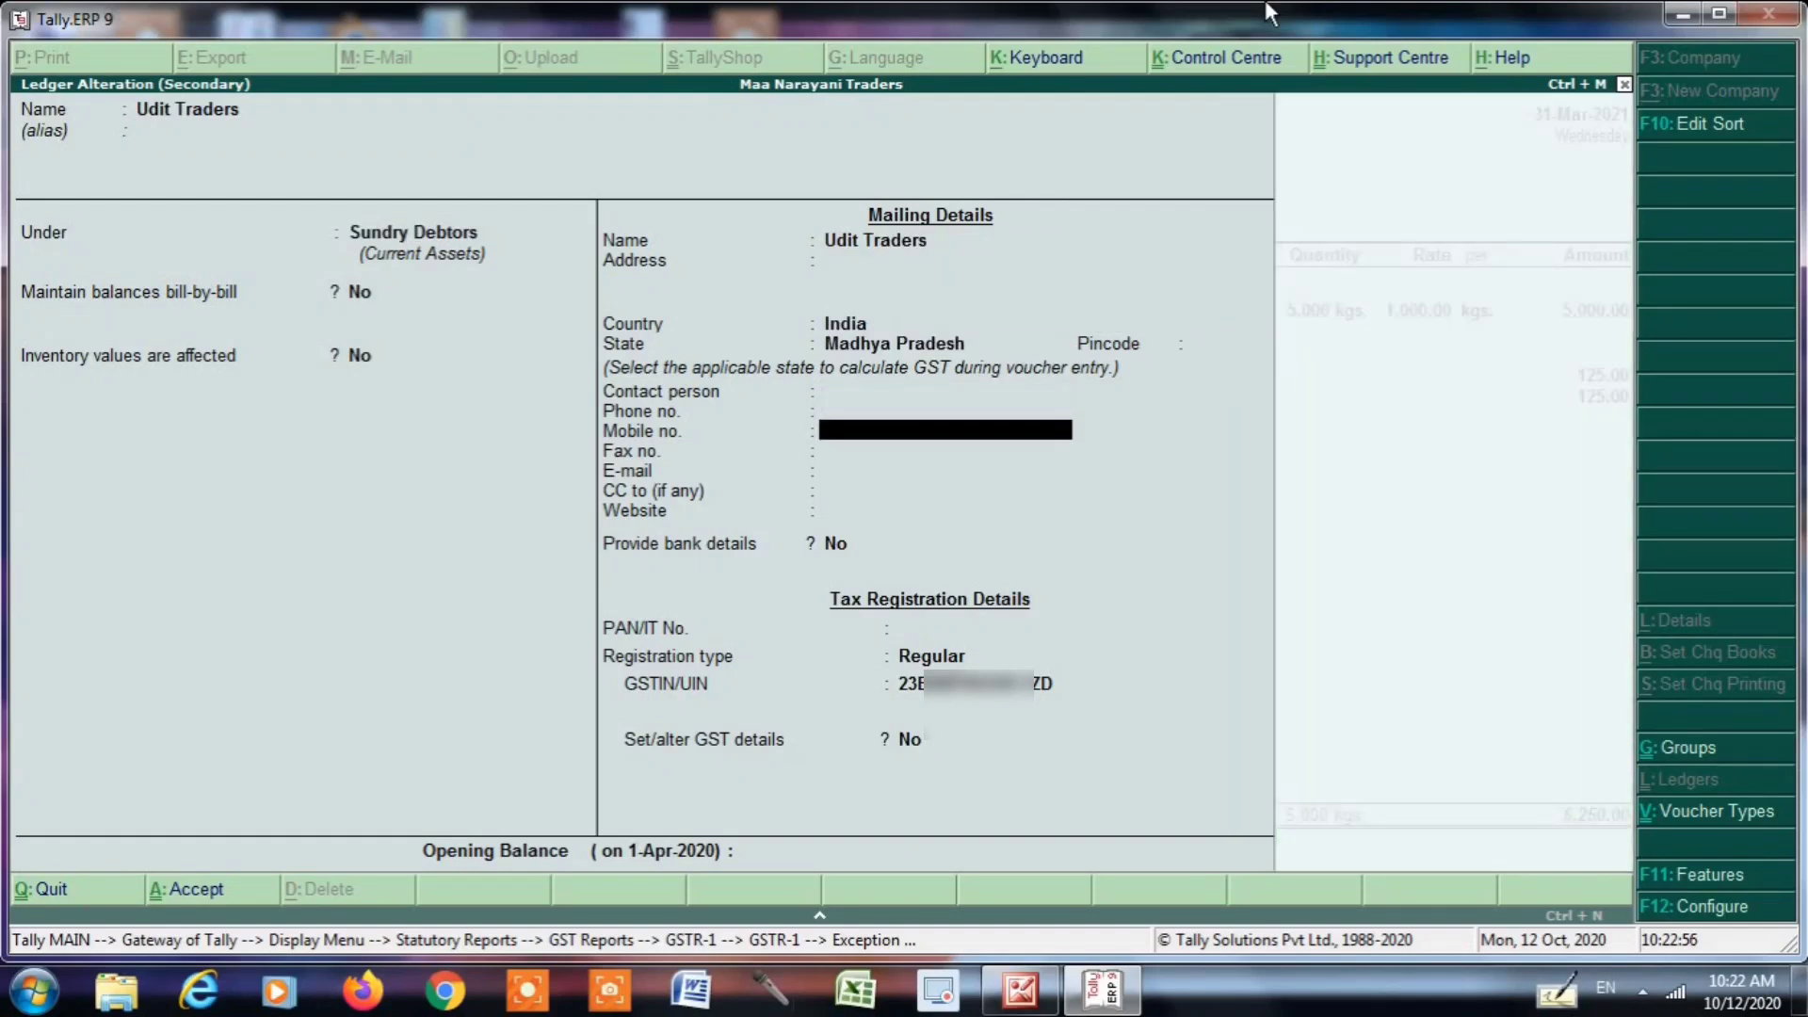
key(Return)
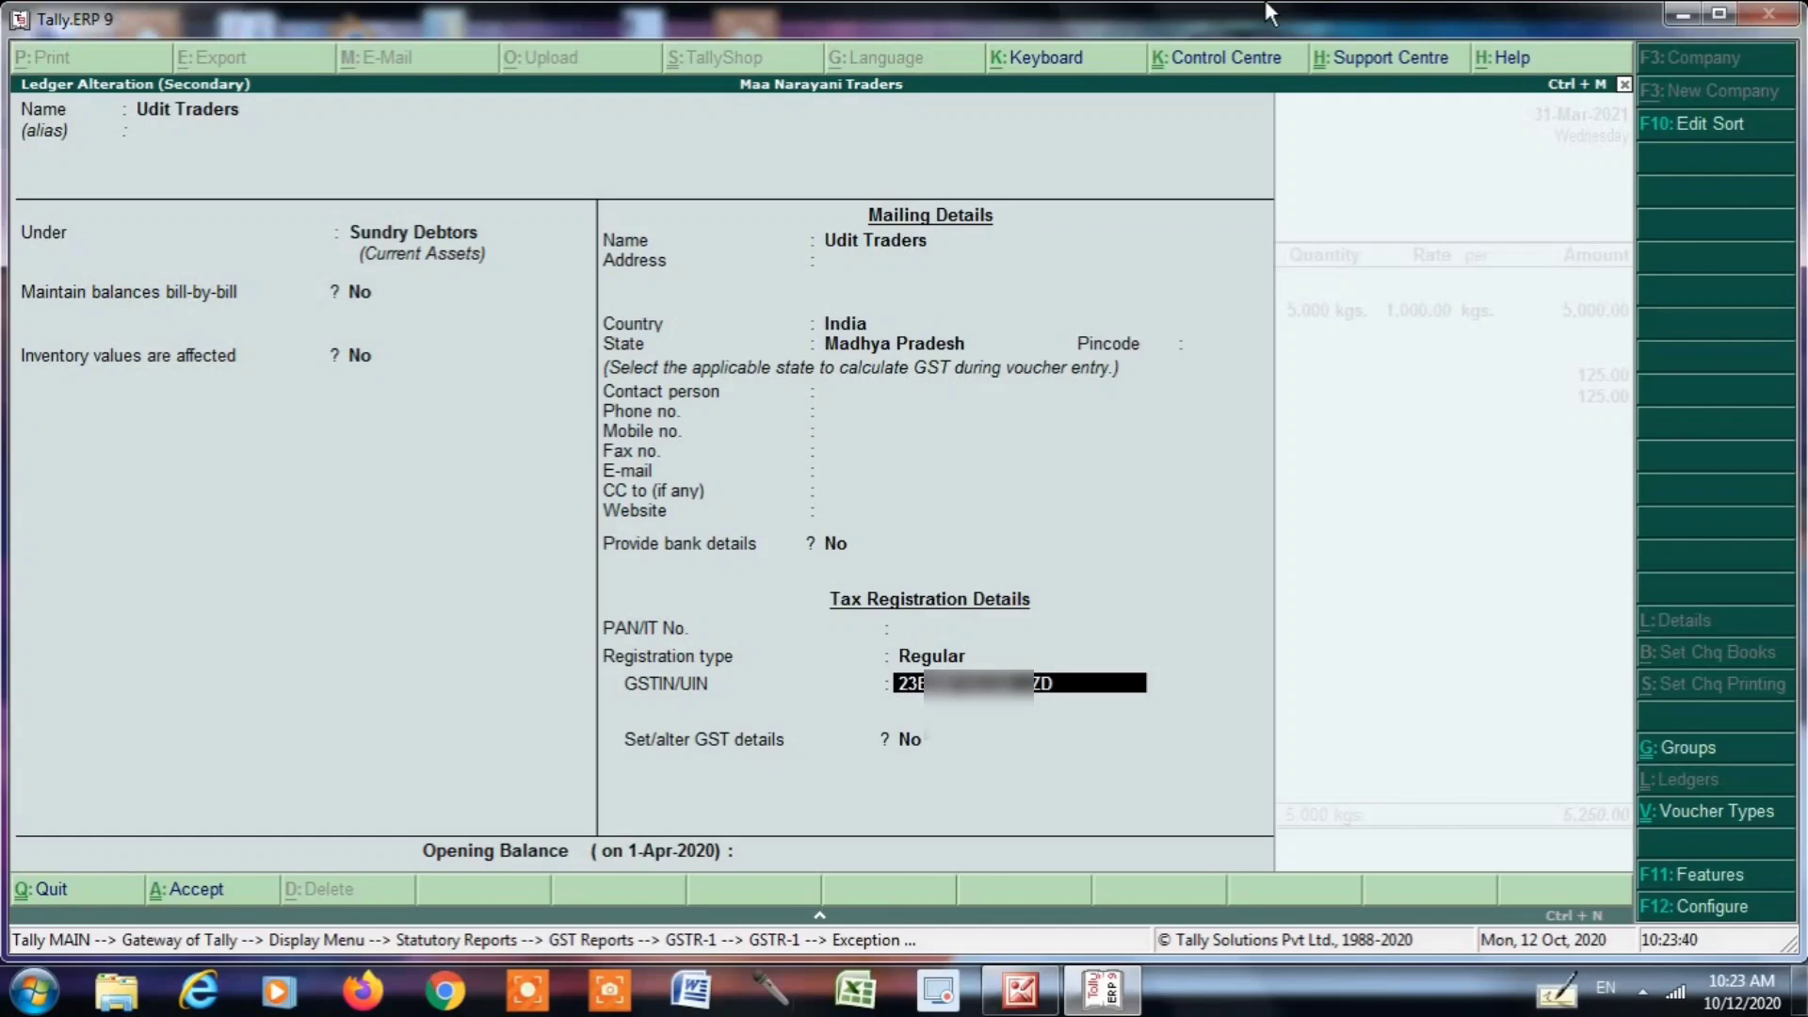
key(Return)
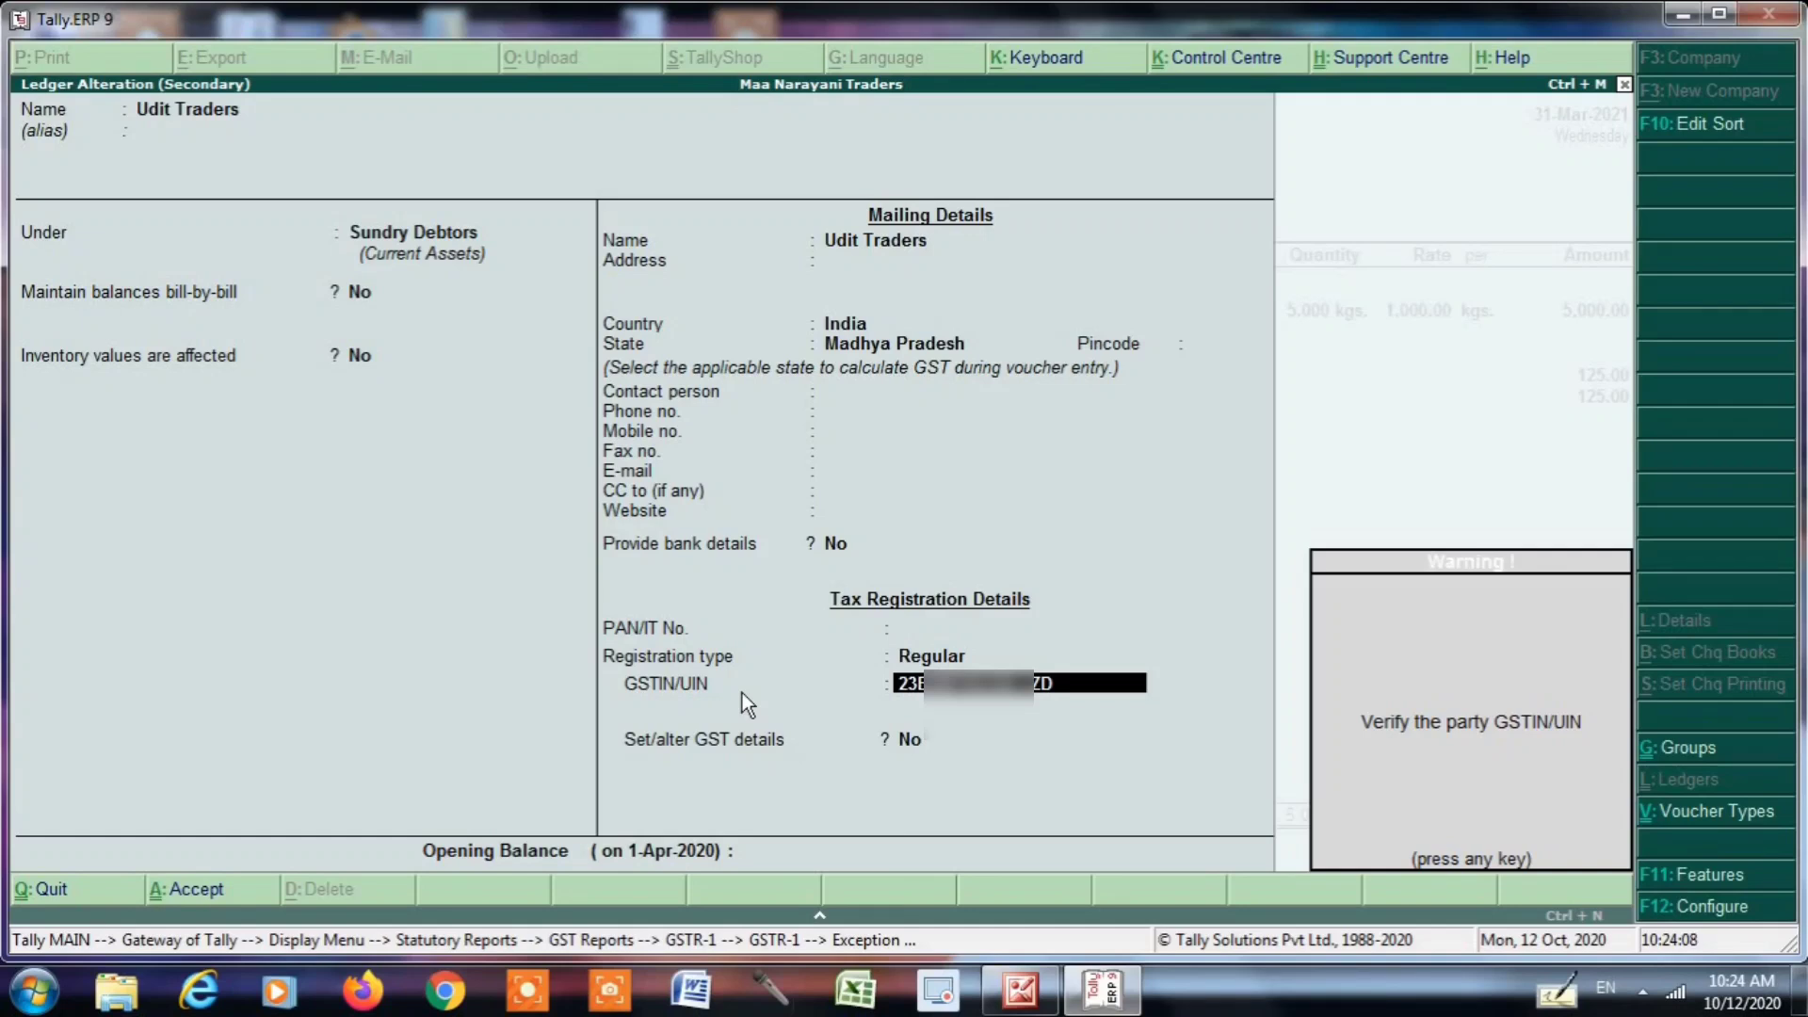
key(Return)
key(Up)
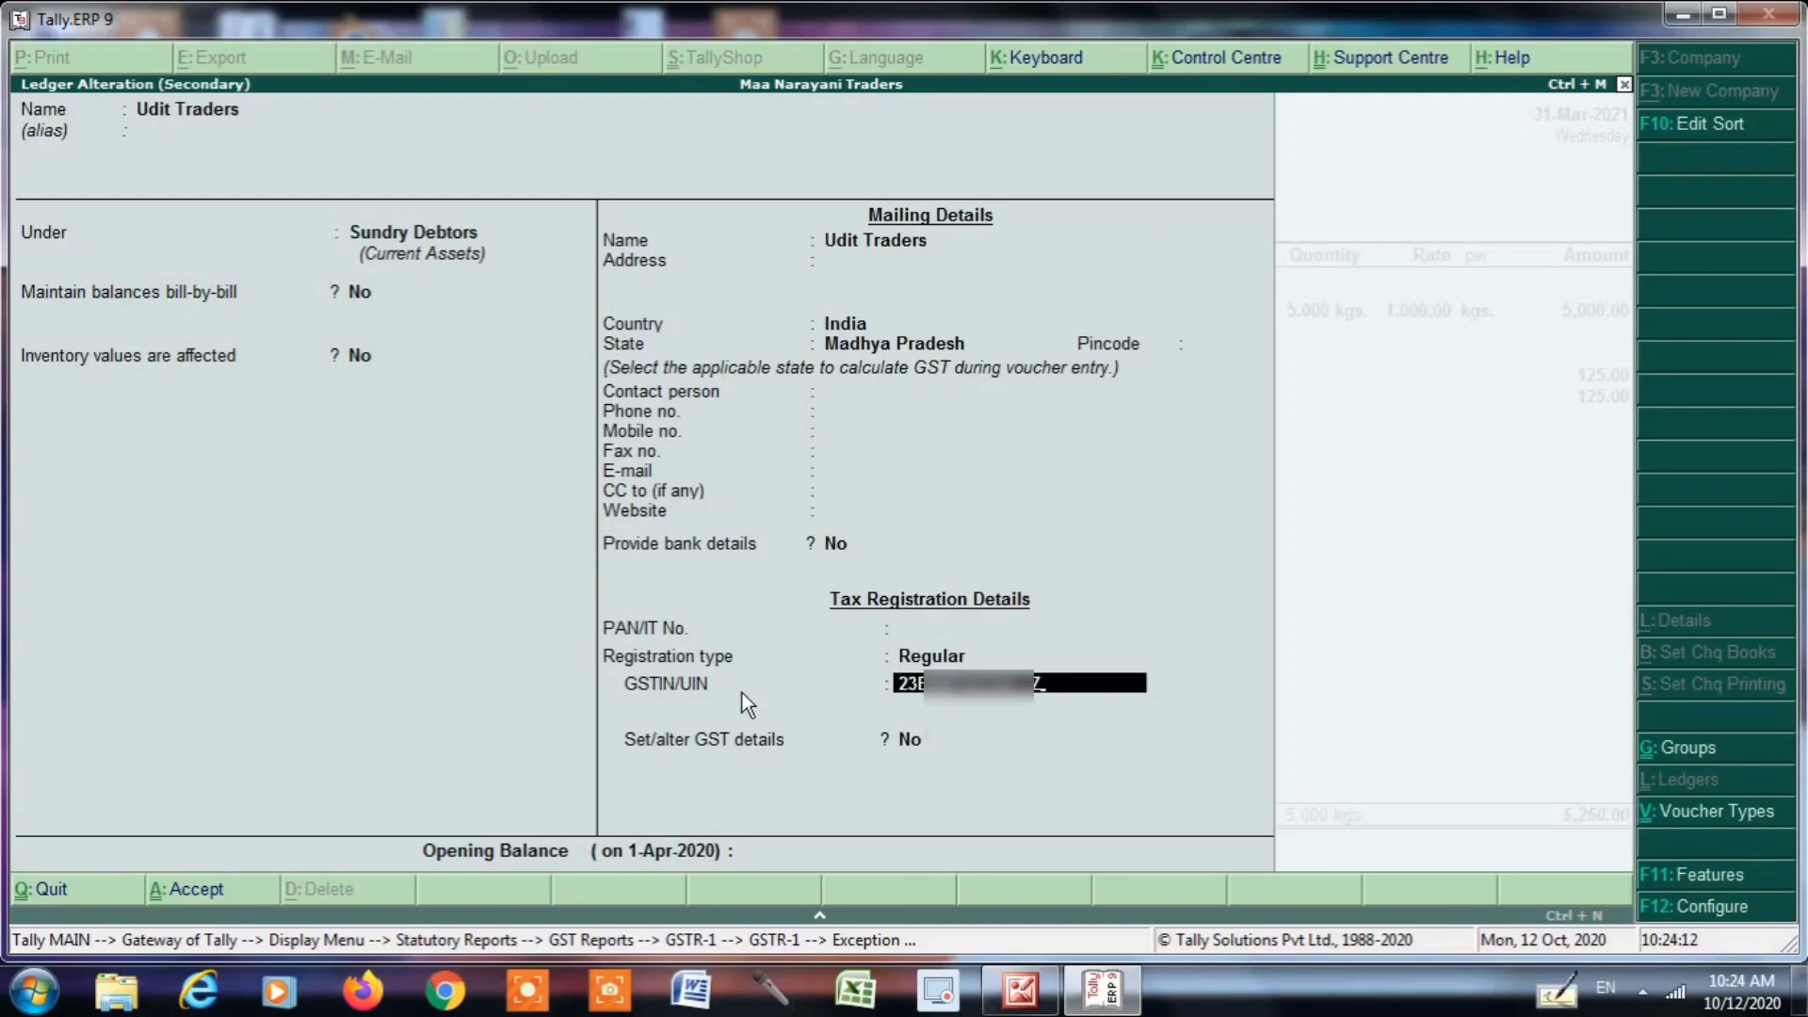
text(E)
key(Return)
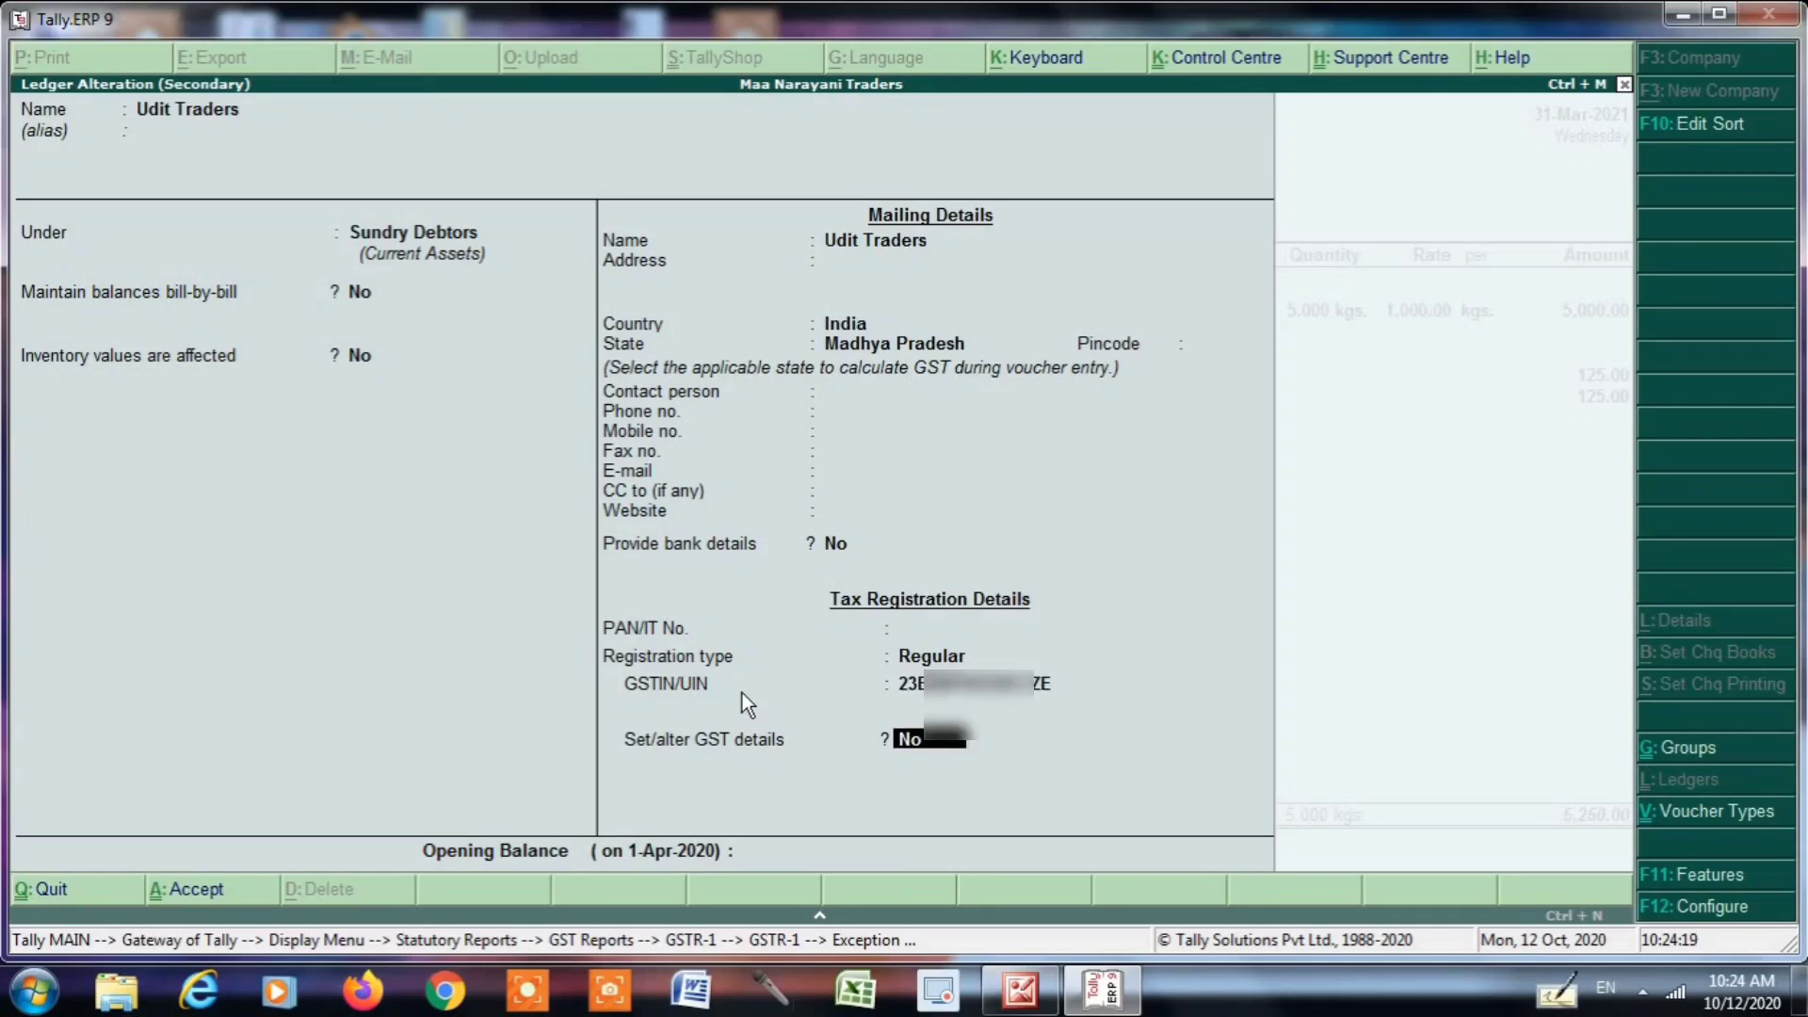
Keep Set/alter GST details at No, and save the Udit Traders ledger and its sales voucher
key(Return)
key(Return)
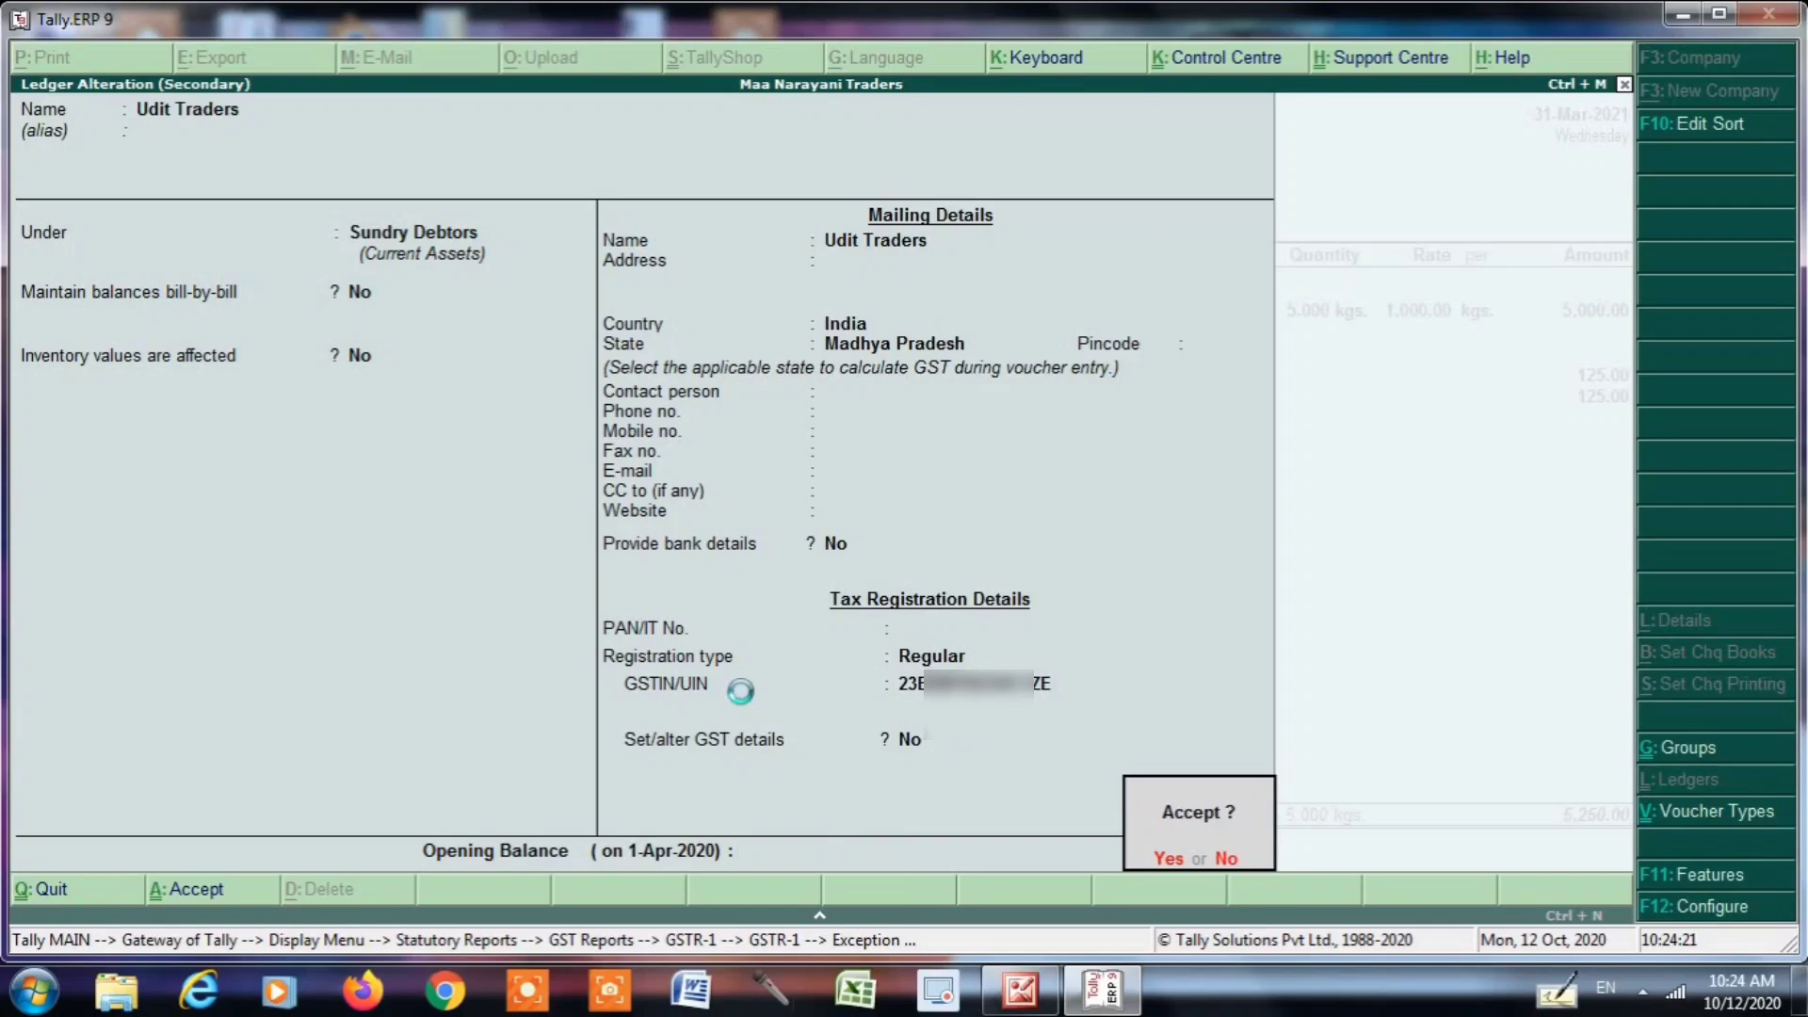
key(Return)
key(ctrl+a)
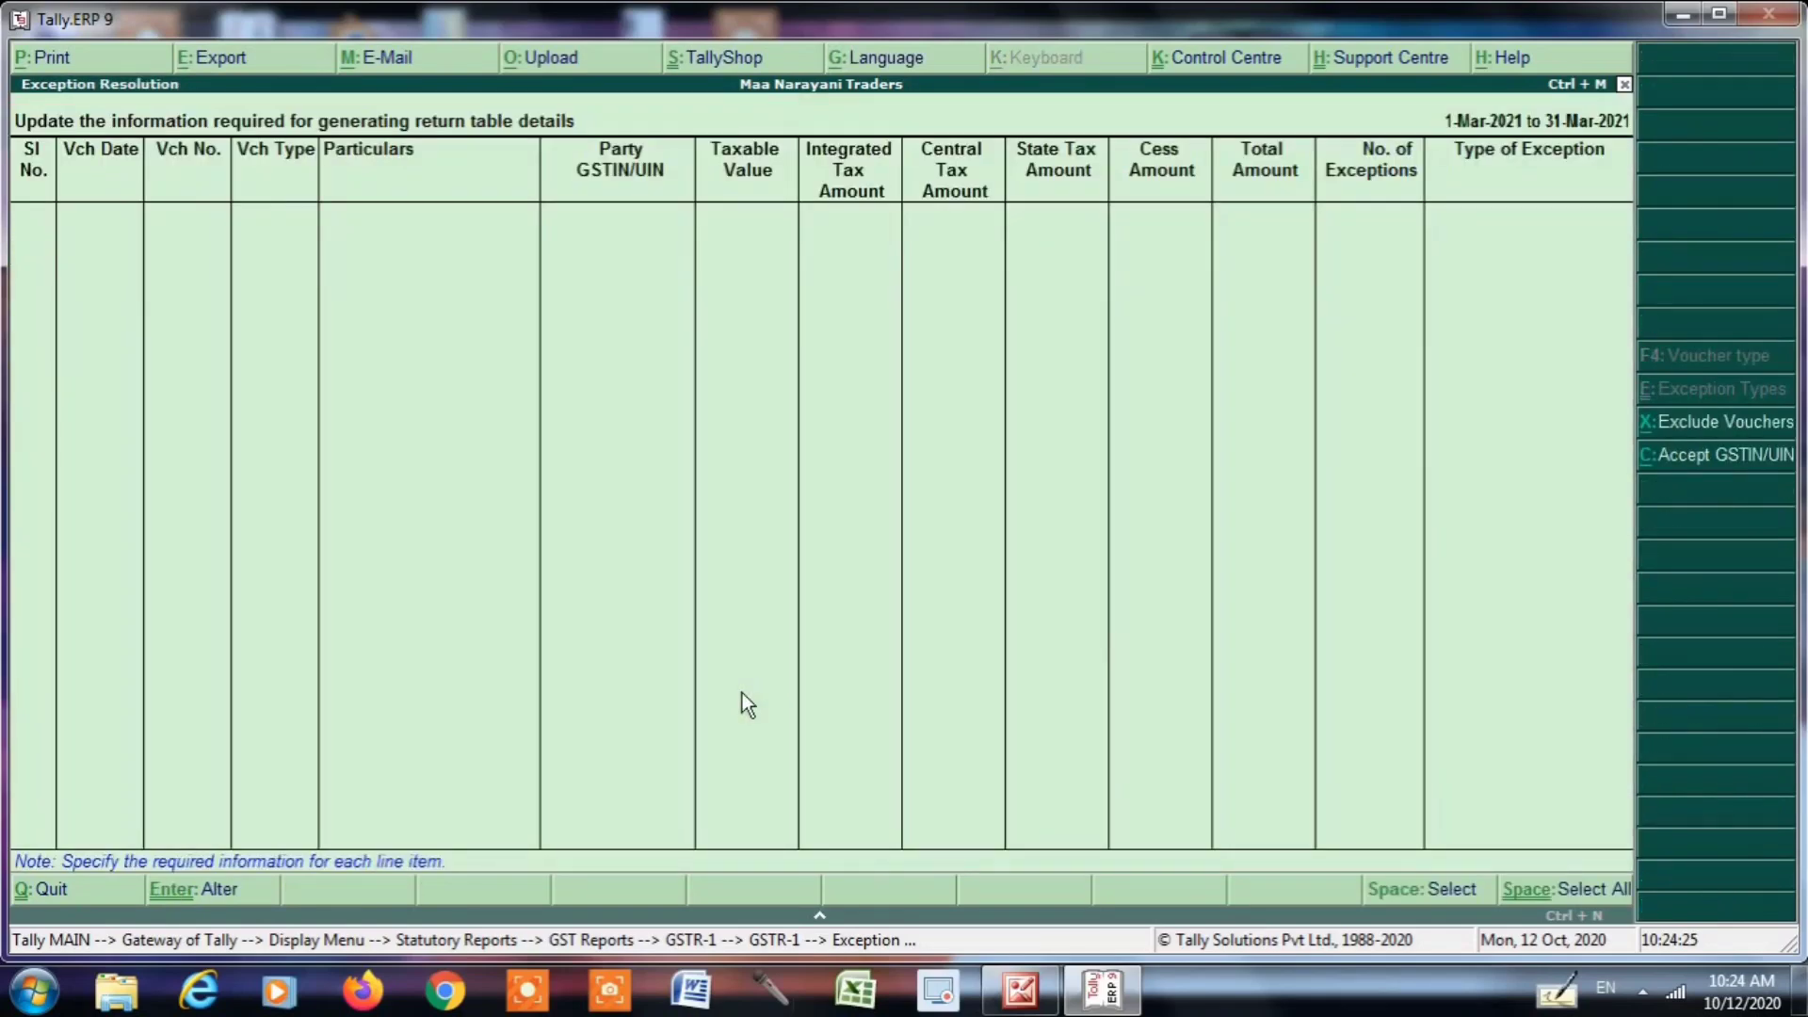
Return to the GSTR-1 summary and check the B2B Invoices and Incomplete/Mismatch in information rows
key(Escape)
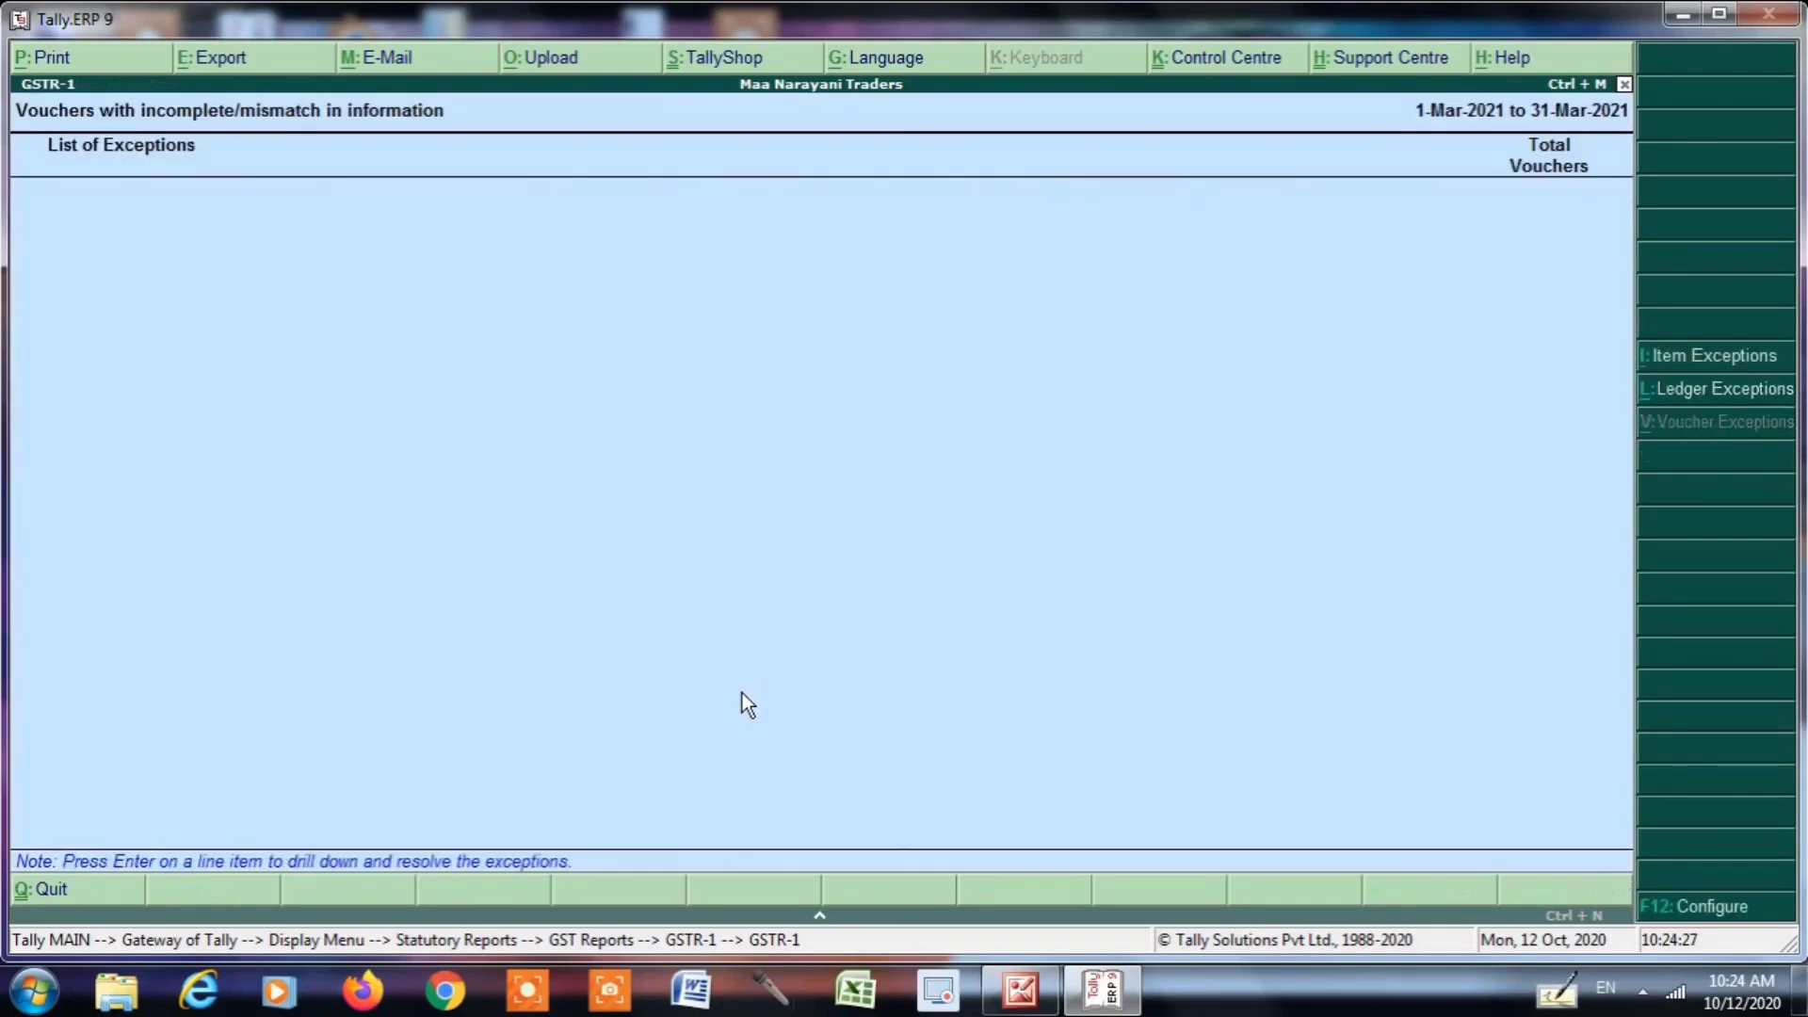
key(Escape)
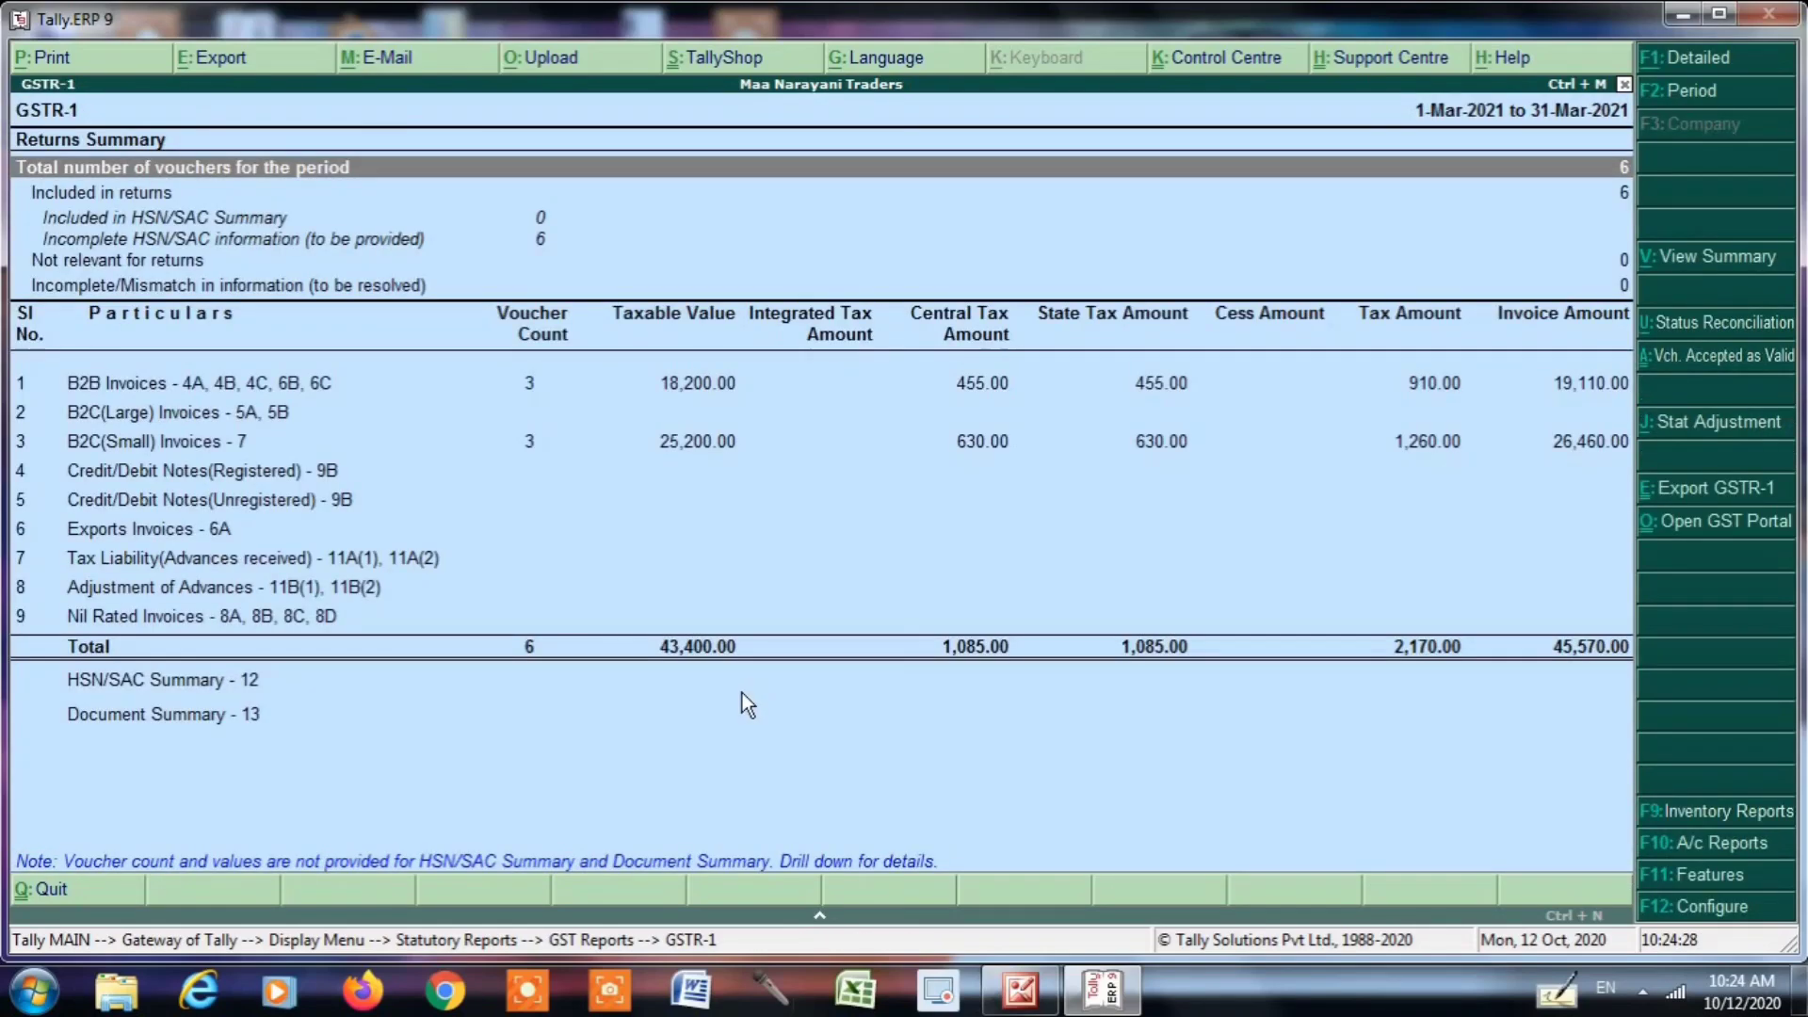
key(Down)
key(Down)
key(Down)
key(Down)
key(Down)
key(Down)
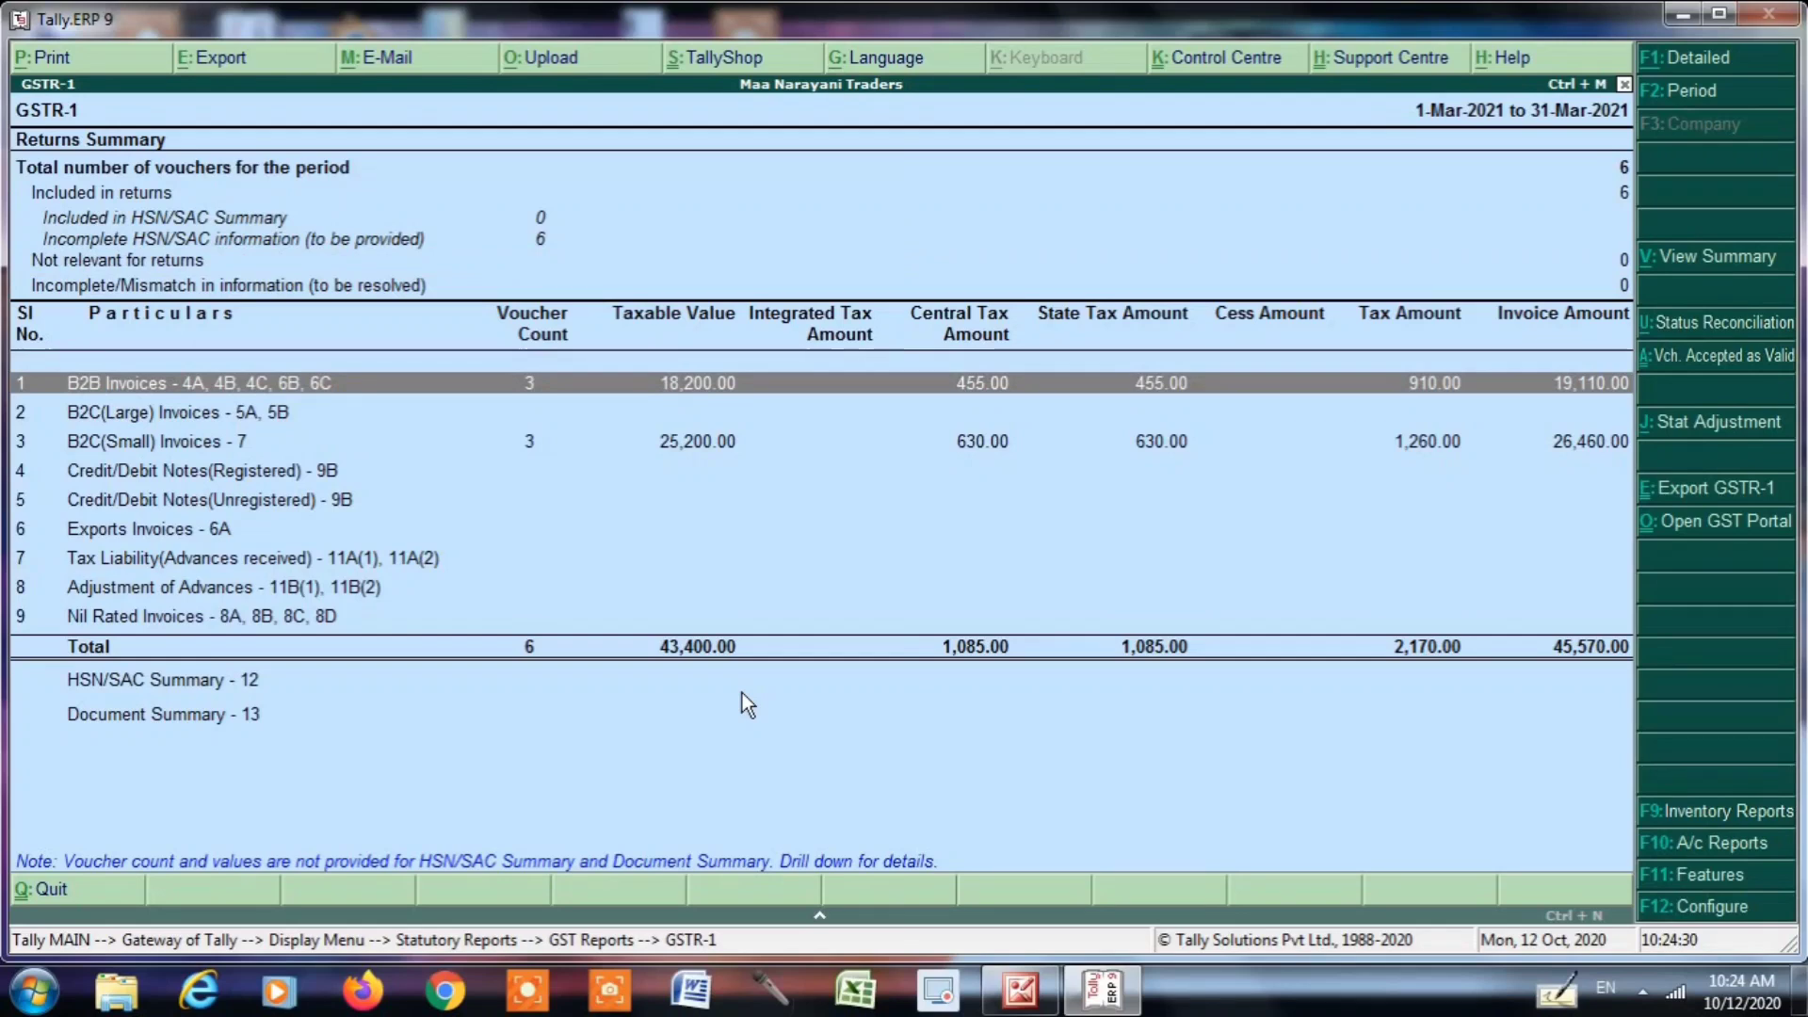
key(Down)
key(Up)
key(Up)
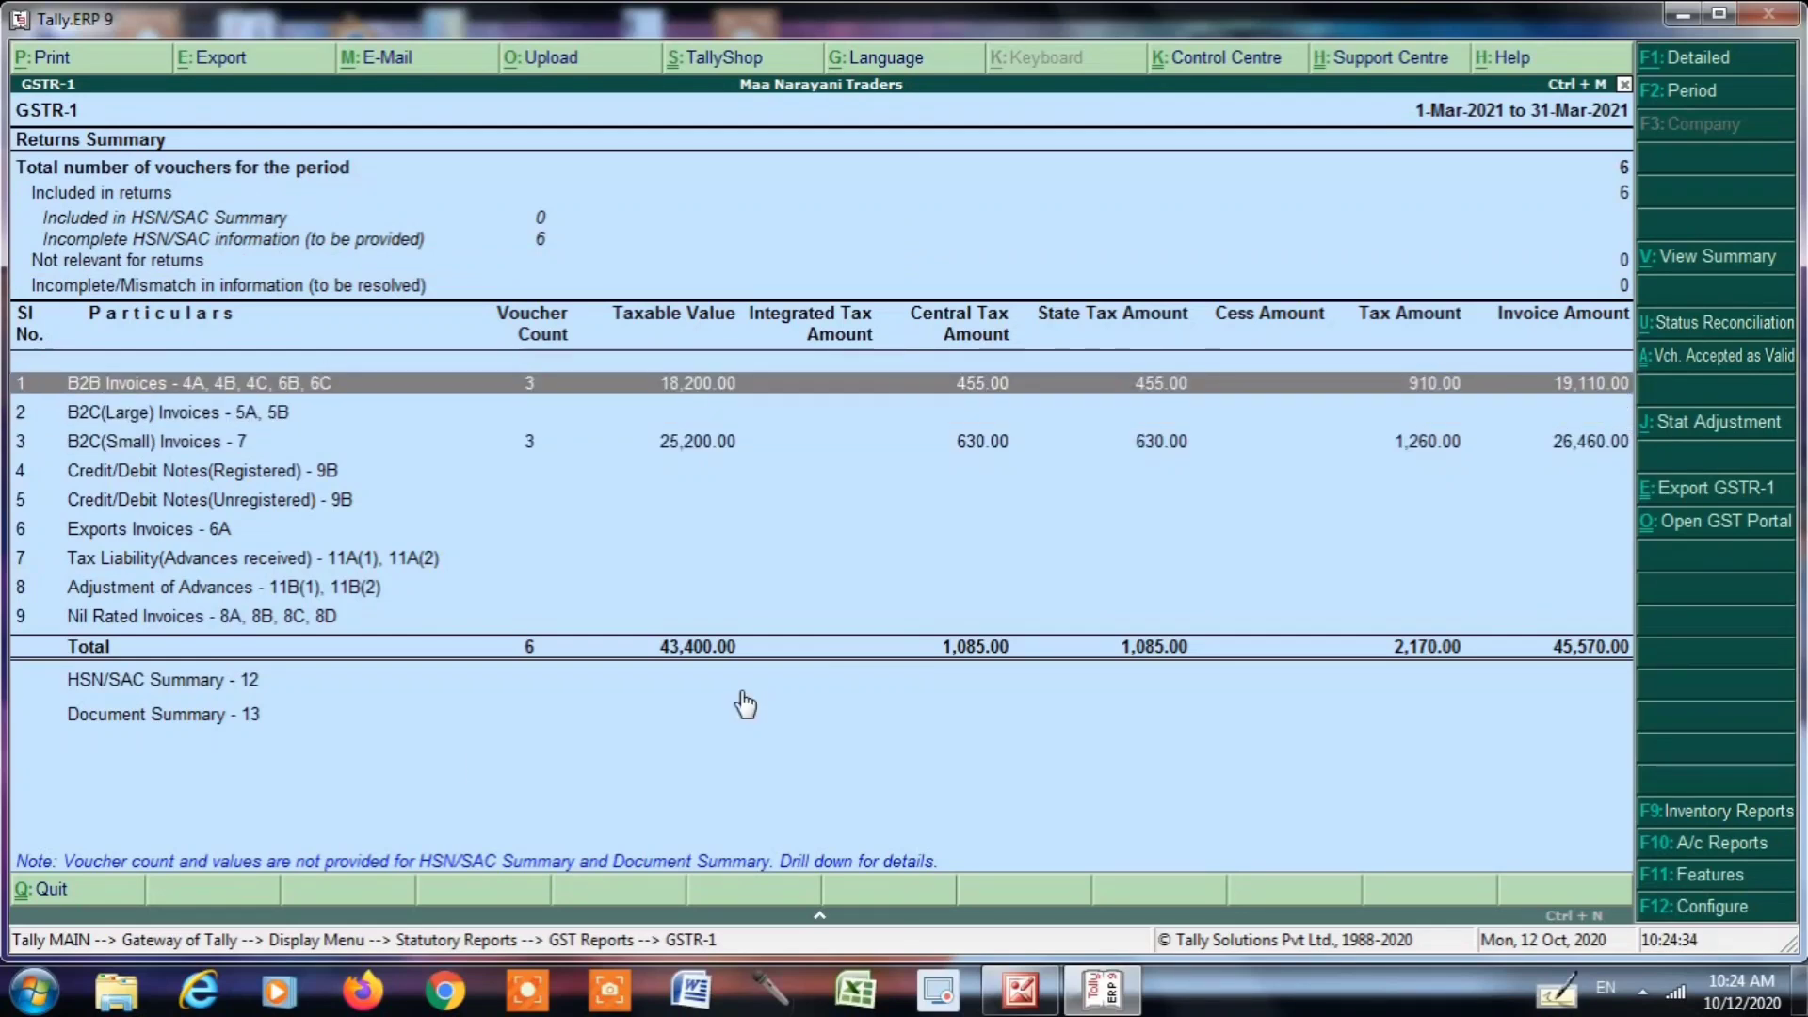
click(174, 291)
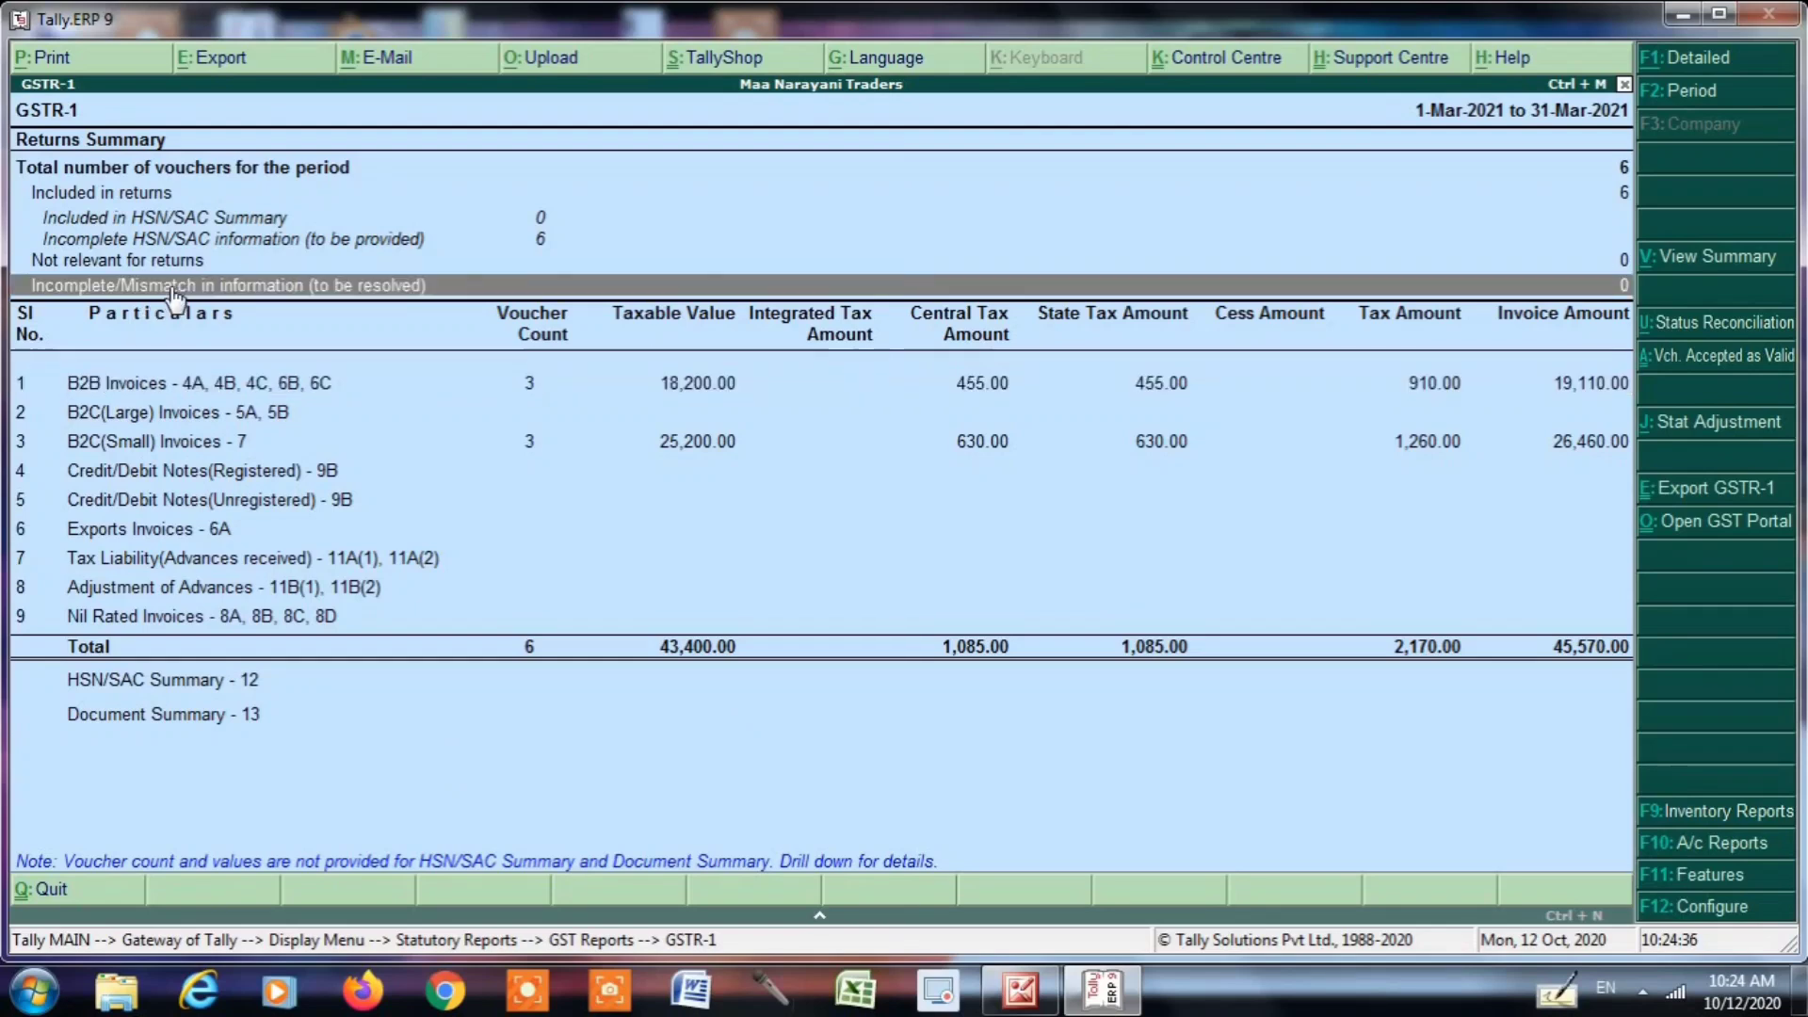